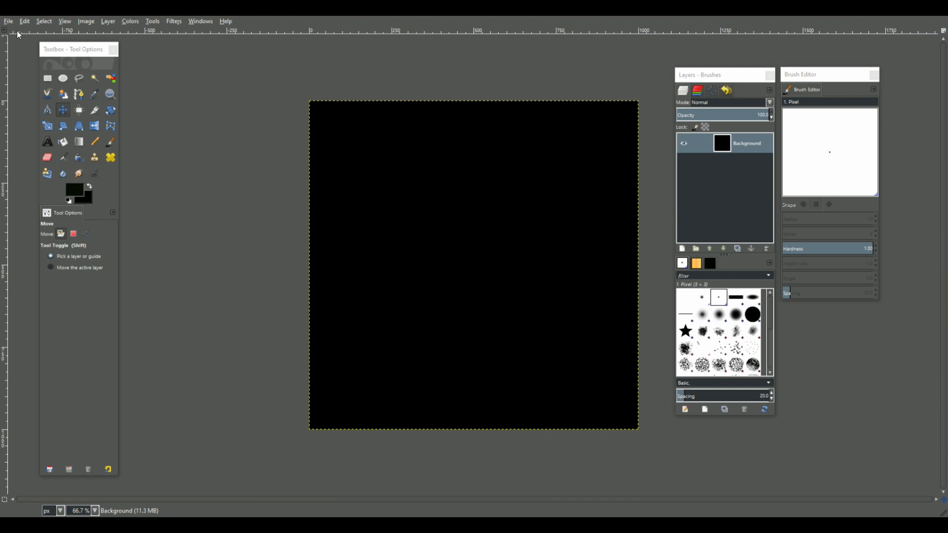
# Create a new 1000 × 1000 px image and maximize its window.
pyautogui.click(8, 21)
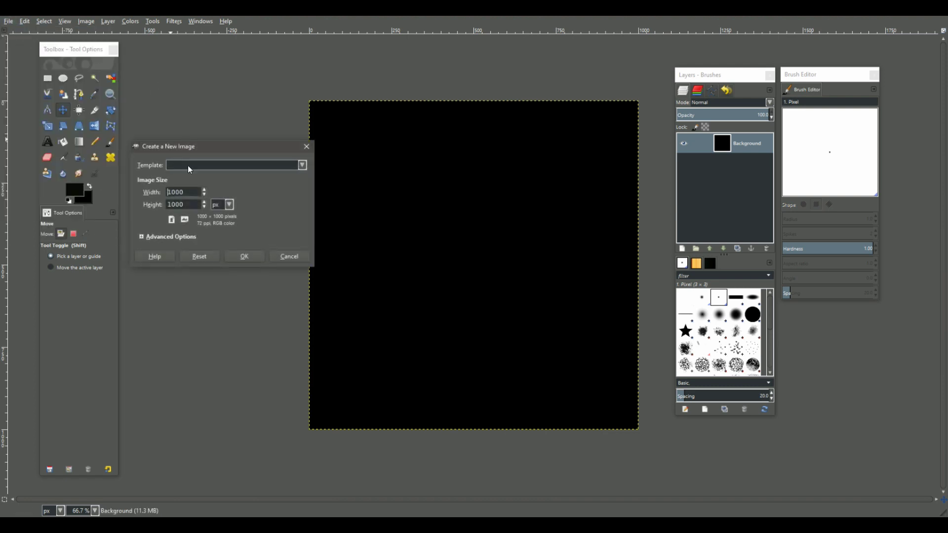
pyautogui.click(244, 256)
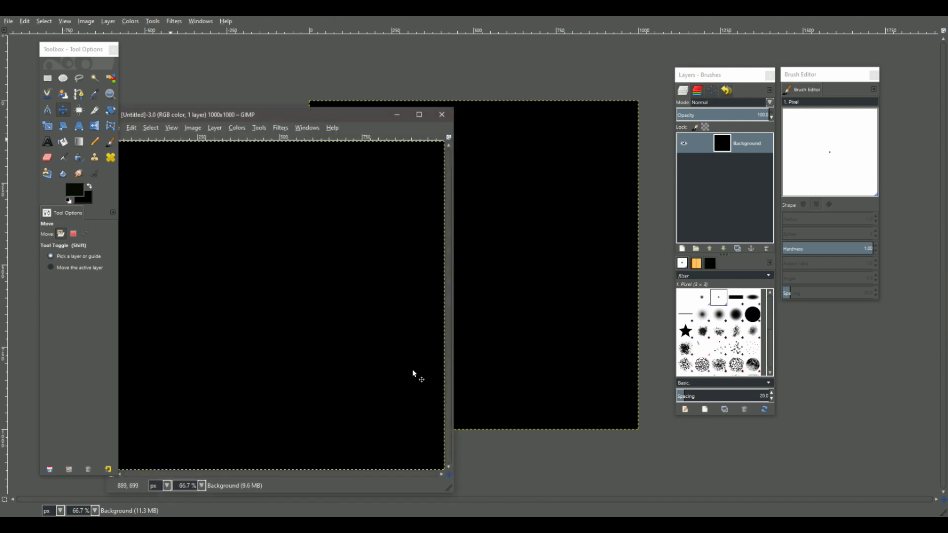
pyautogui.click(420, 115)
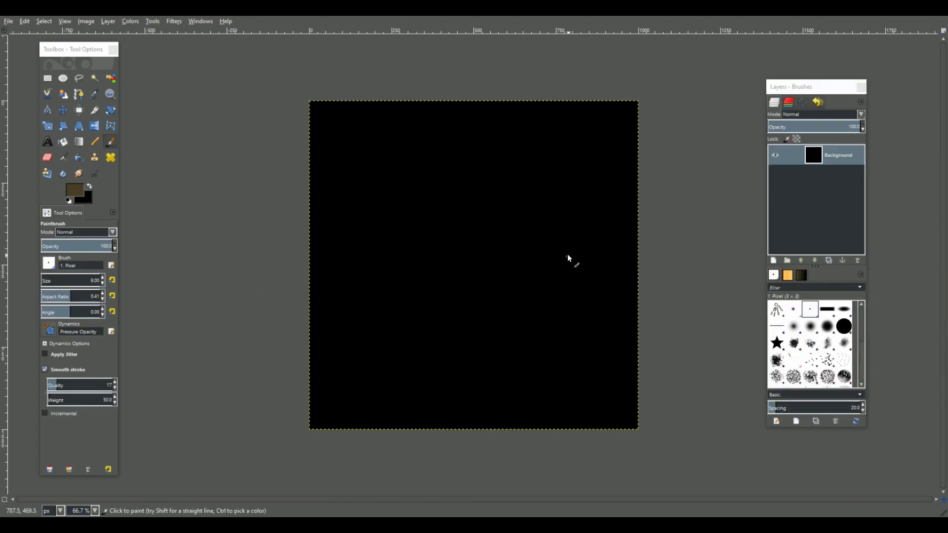
# Fill the Background layer with the grey foreground colour 615f5a using Bucket Fill.
pyautogui.hotkey('shift', 'b')
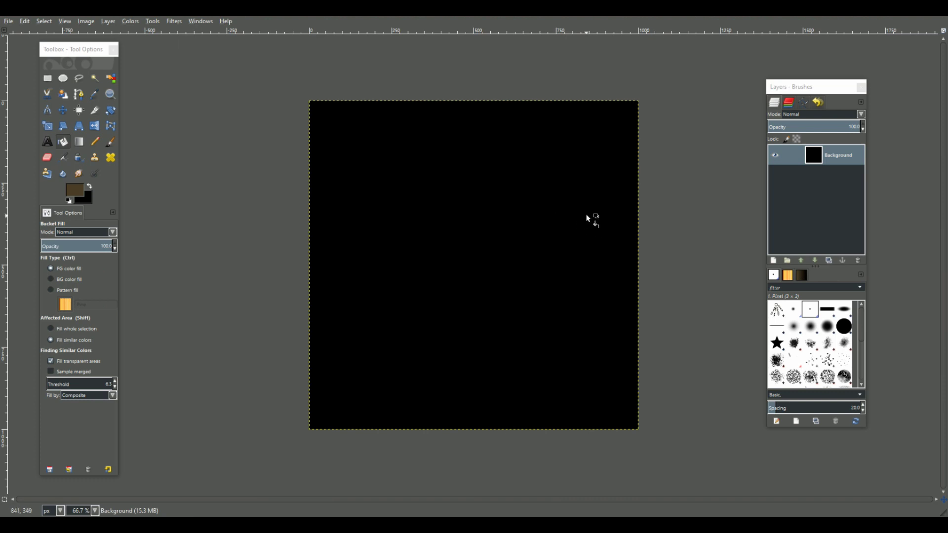
pyautogui.click(75, 190)
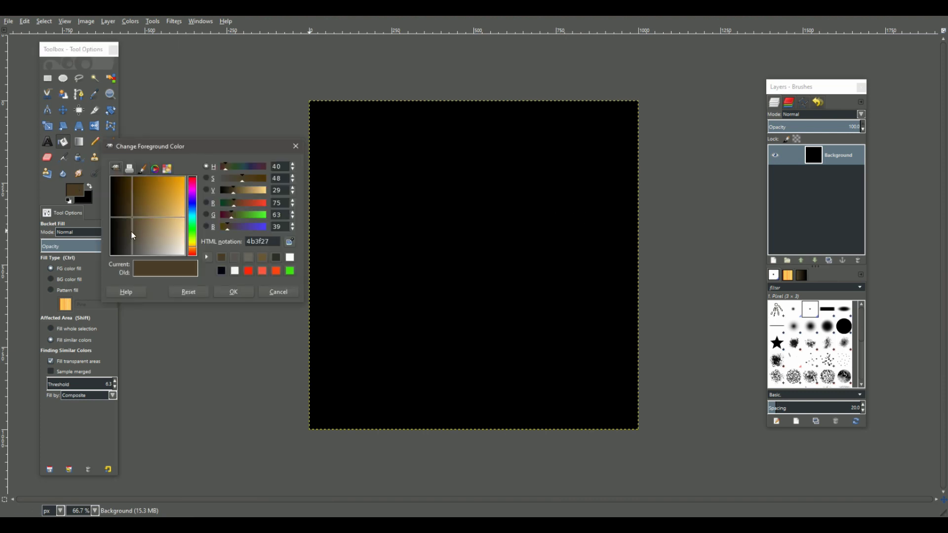
pyautogui.moveTo(134, 234); pyautogui.dragTo(139, 250)
pyautogui.click(428, 258)
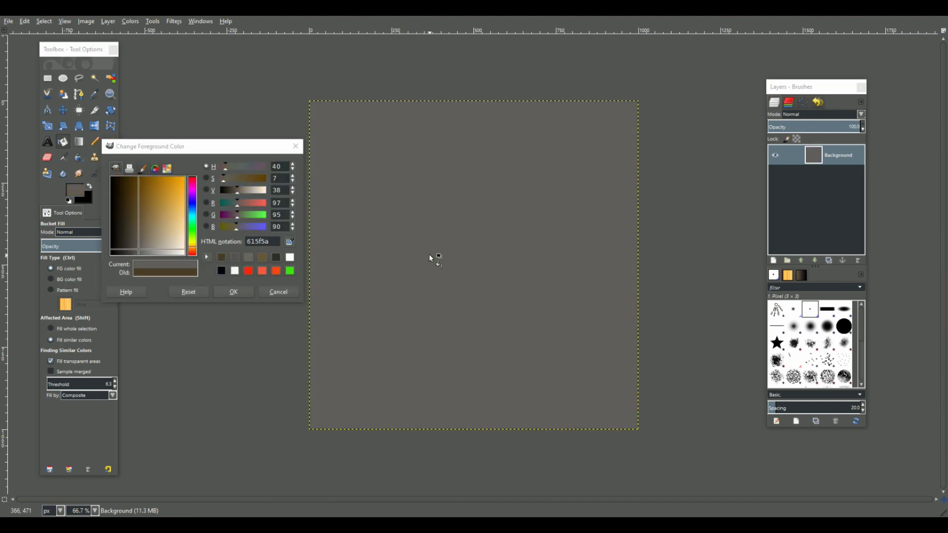
# Add a new transparent layer above Background and check its transparency by hiding and reshowing the Background layer.
pyautogui.click(773, 260)
pyautogui.click(787, 337)
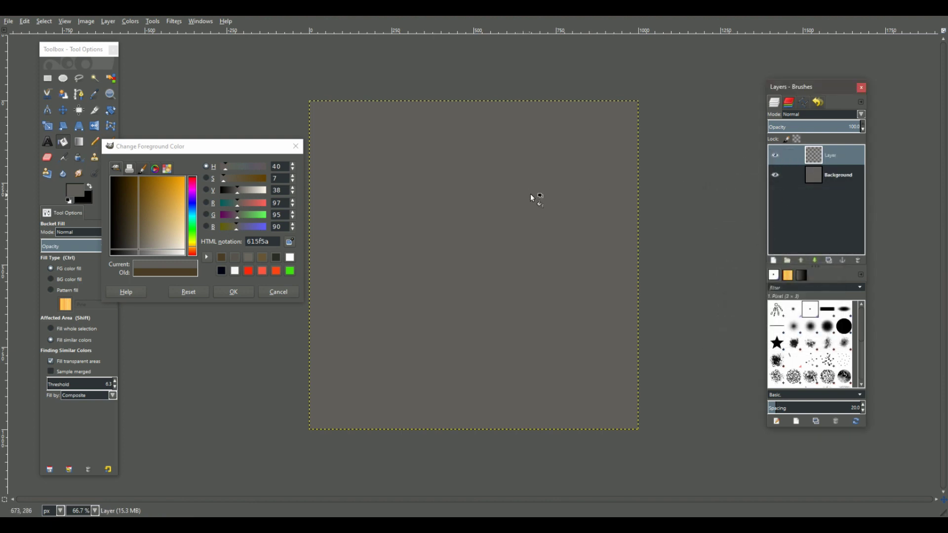
pyautogui.click(776, 175)
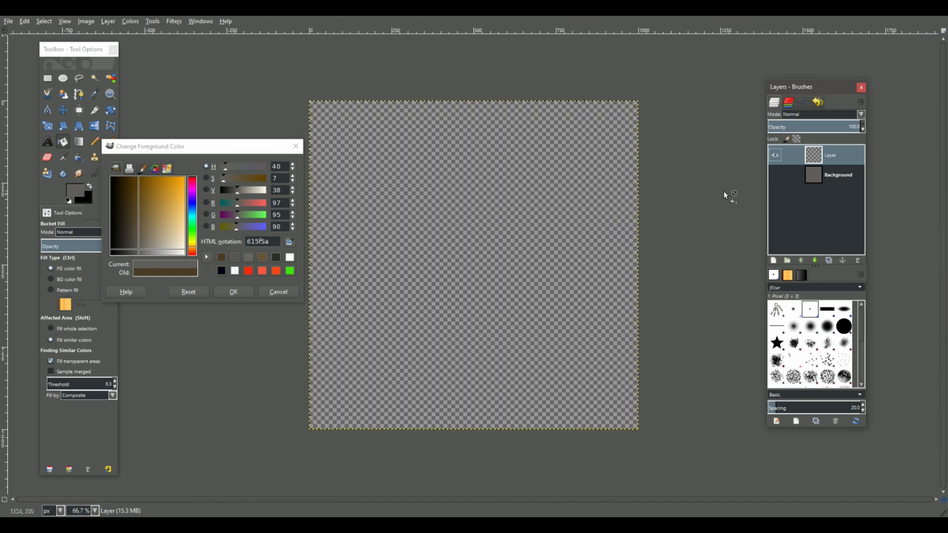
pyautogui.click(775, 176)
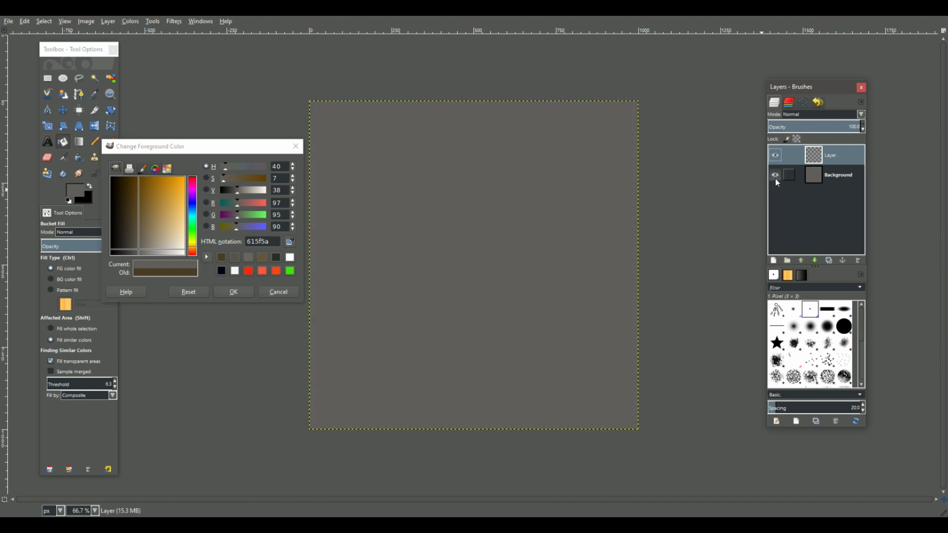
# Paint a tall torso outline and two stacked leg-segment outlines below it with the Paintbrush in dark brown 352d1d.
pyautogui.click(278, 292)
pyautogui.click(110, 142)
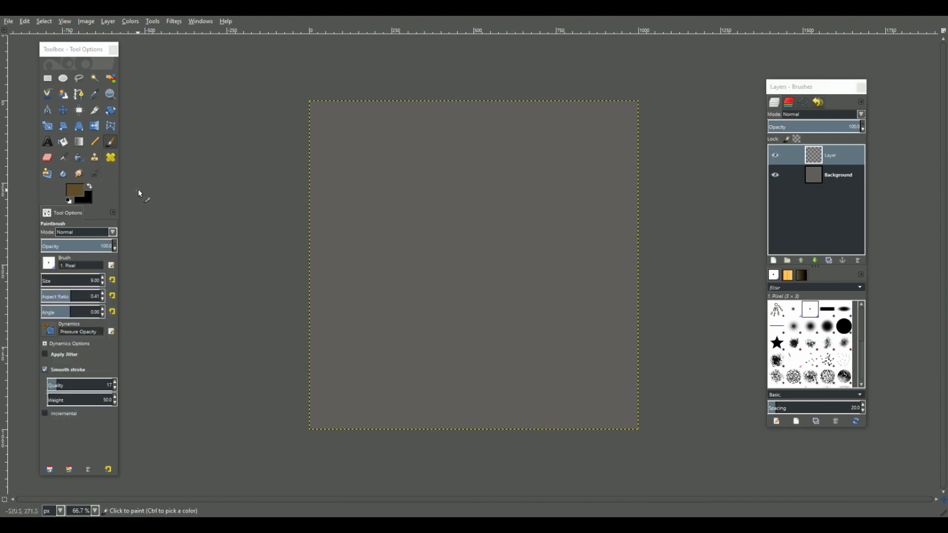
pyautogui.click(79, 190)
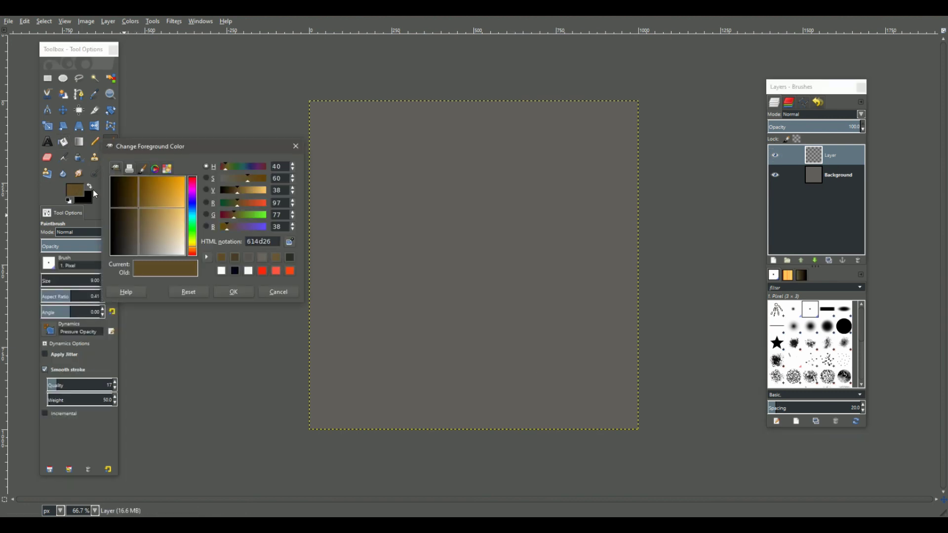
pyautogui.moveTo(147, 215); pyautogui.dragTo(126, 221)
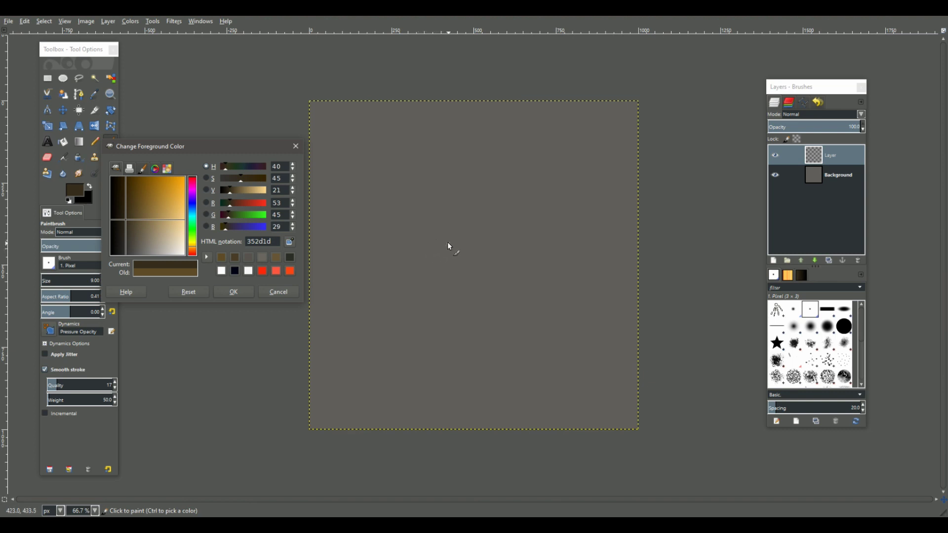
pyautogui.moveTo(444, 207); pyautogui.dragTo(436, 236)
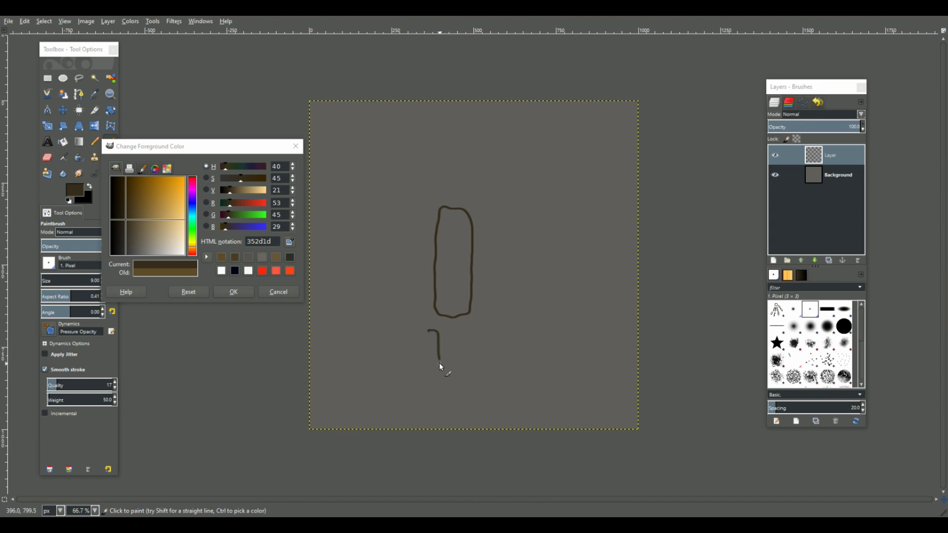
pyautogui.moveTo(428, 350); pyautogui.dragTo(428, 332)
# Copy the two leg segments and paste them beside the originals, below the torso, as the second leg.
pyautogui.press('r')
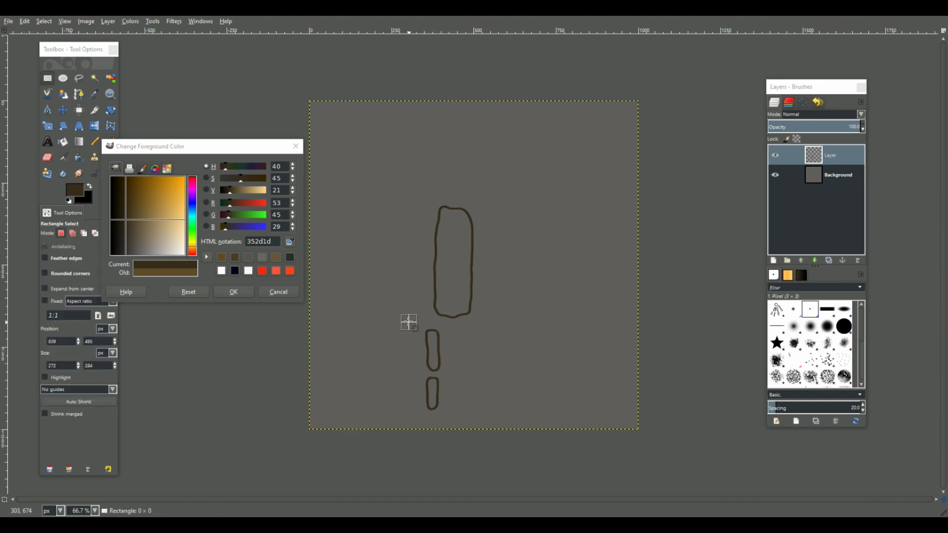
pyautogui.moveTo(409, 322)
pyautogui.mouseDown()
pyautogui.moveTo(454, 366)
pyautogui.moveTo(453, 426)
pyautogui.moveTo(447, 417)
pyautogui.mouseUp()
pyautogui.hotkey('ctrl', 'c')
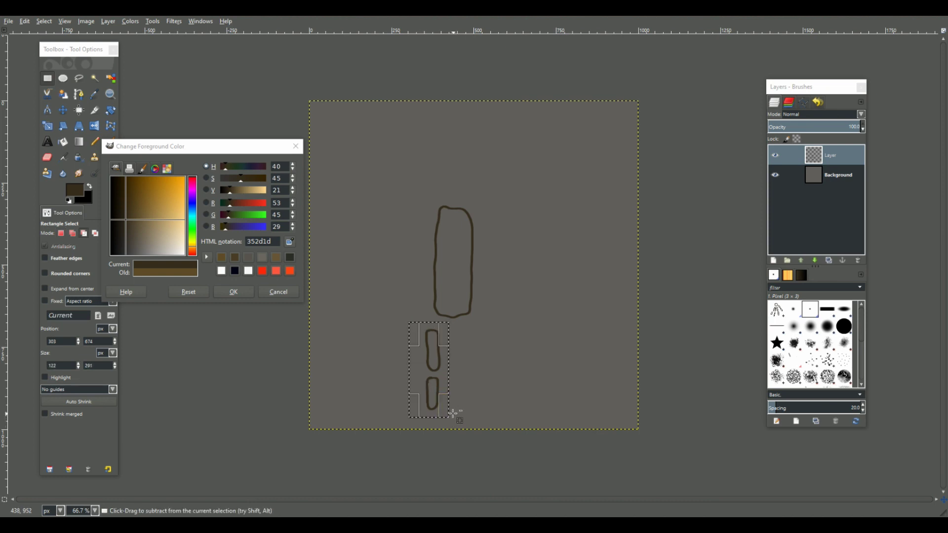
pyautogui.moveTo(446, 378); pyautogui.dragTo(484, 373)
pyautogui.hotkey('ctrl', 'v')
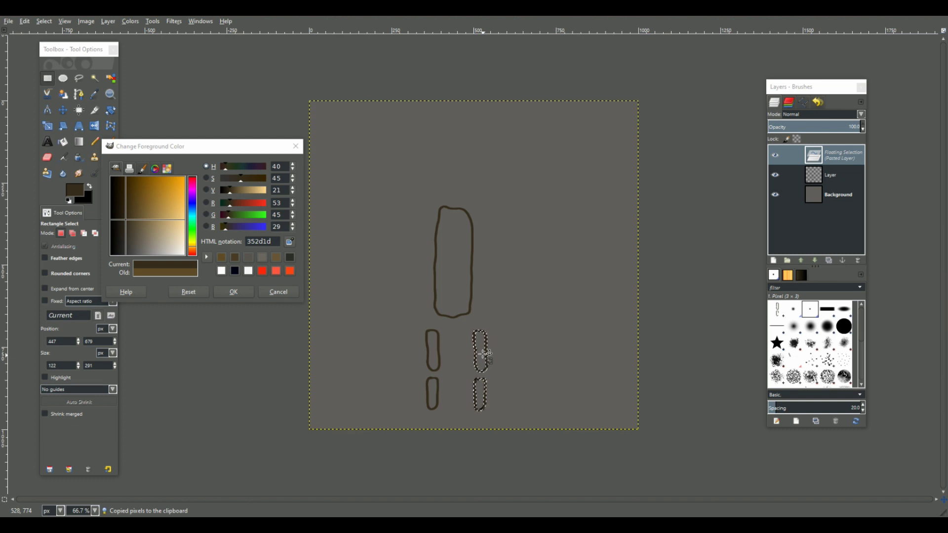
pyautogui.click(485, 355)
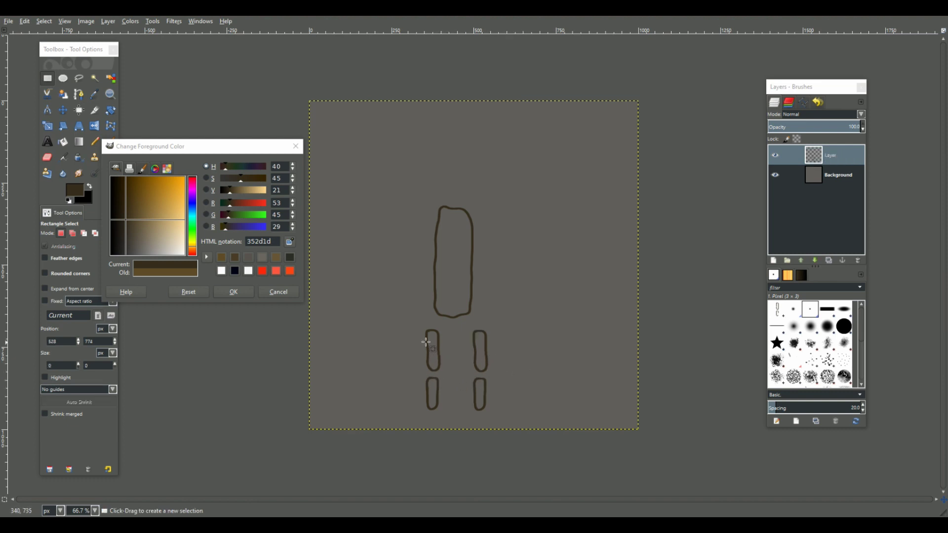
# Paint a root-like foot outline in the canvas's lower-left area and paste a copy on the other side of the legs.
pyautogui.press('p')
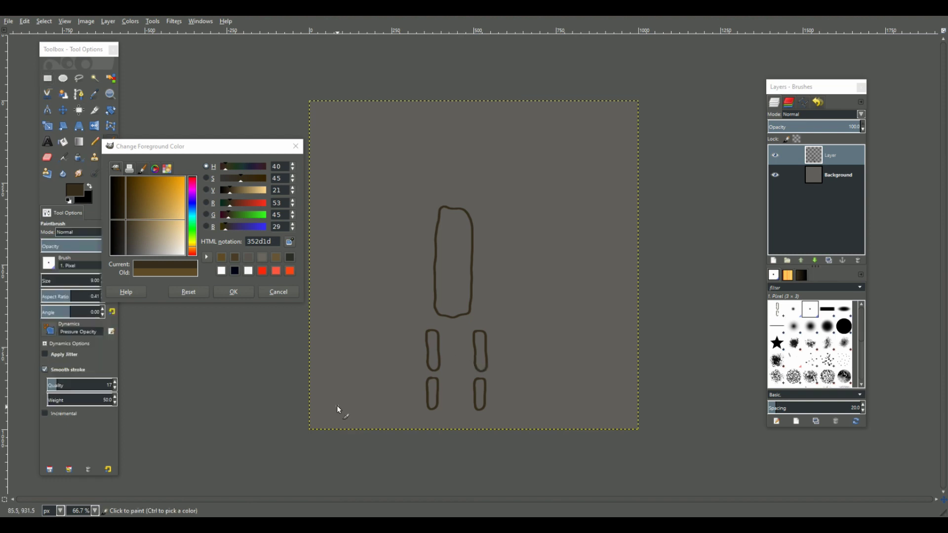
pyautogui.moveTo(330, 403); pyautogui.dragTo(326, 406)
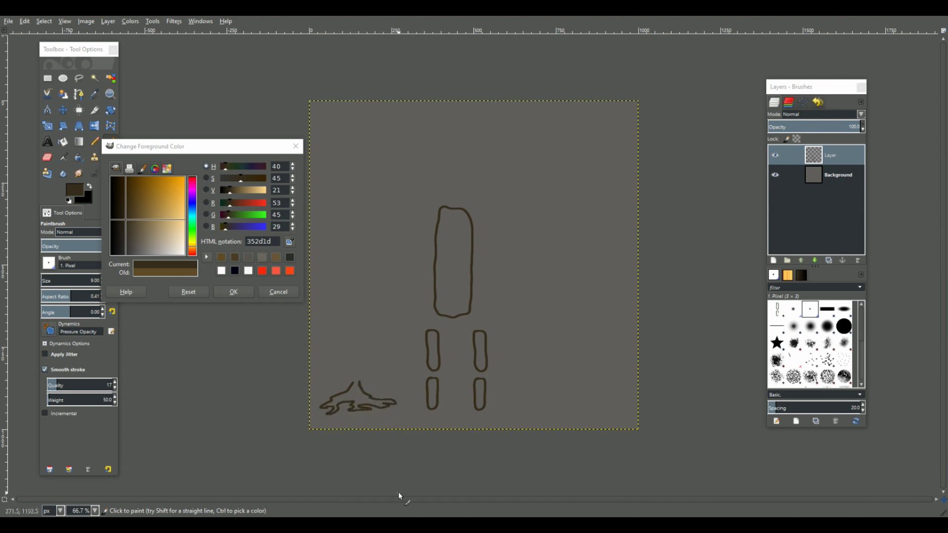
pyautogui.press('r')
pyautogui.moveTo(316, 376)
pyautogui.mouseDown()
pyautogui.moveTo(356, 414)
pyautogui.moveTo(413, 424)
pyautogui.moveTo(554, 396)
pyautogui.mouseUp()
pyautogui.hotkey('ctrl', 'c')
pyautogui.hotkey('ctrl', 'v')
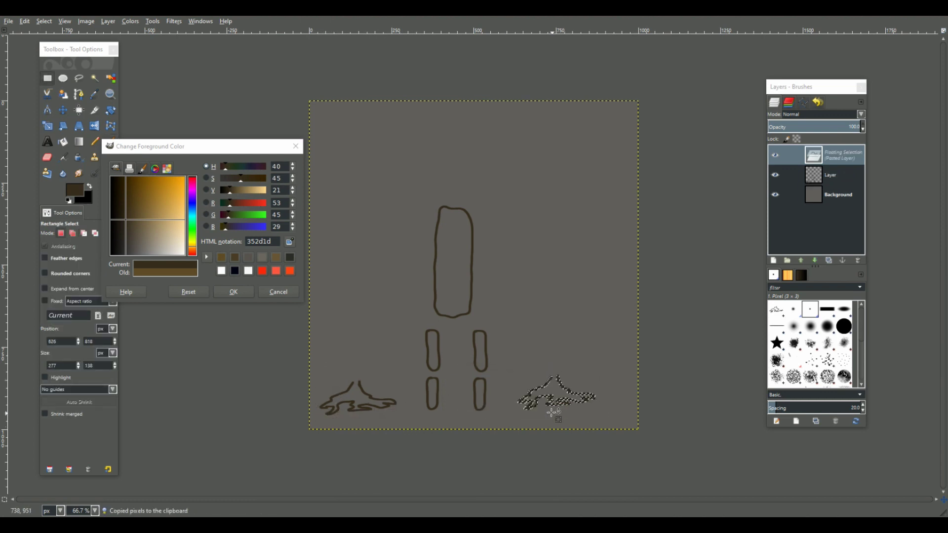
pyautogui.click(540, 369)
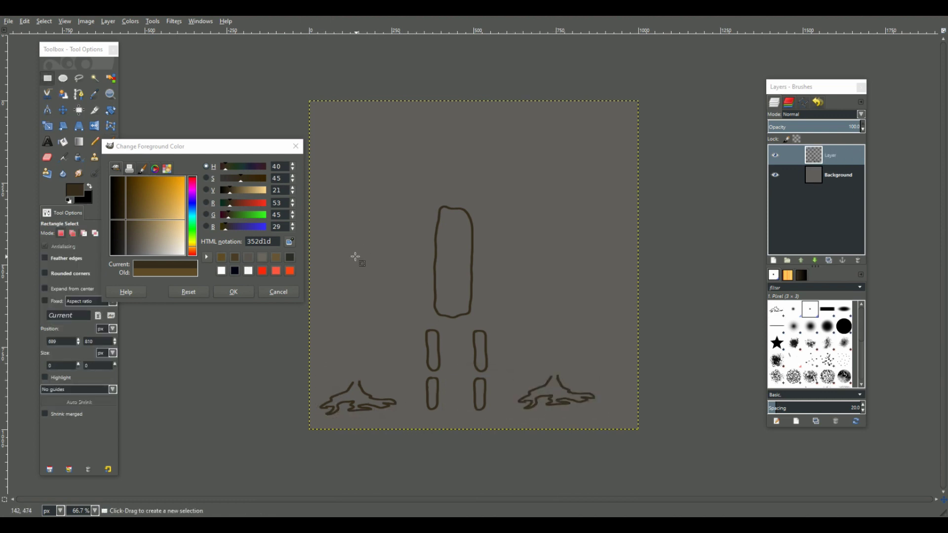
# Paint two arm-segment outlines to the left of the torso and paste a copy of them to its right.
pyautogui.press('p')
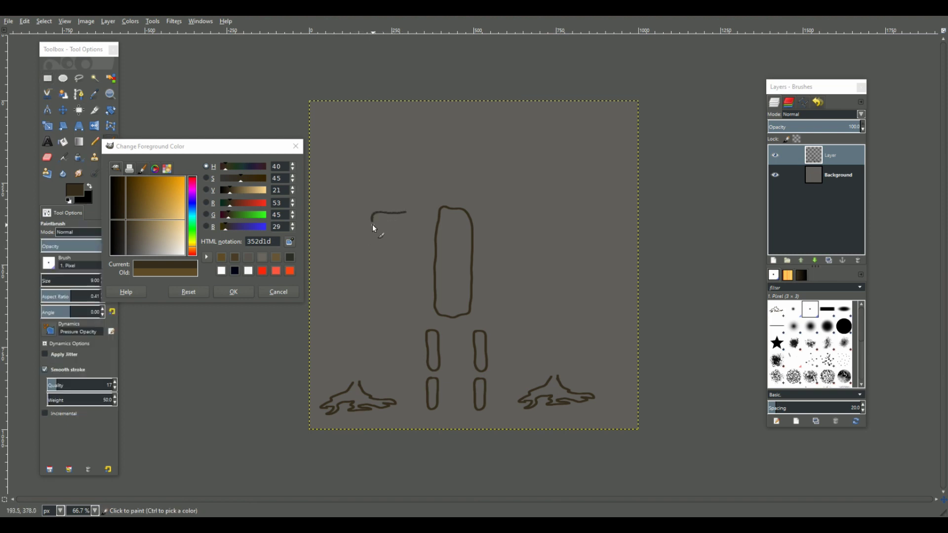
pyautogui.moveTo(406, 214)
pyautogui.mouseDown()
pyautogui.moveTo(350, 227)
pyautogui.moveTo(332, 226)
pyautogui.moveTo(330, 215)
pyautogui.moveTo(426, 239)
pyautogui.moveTo(552, 222)
pyautogui.mouseUp()
pyautogui.press('r')
pyautogui.hotkey('ctrl', 'c')
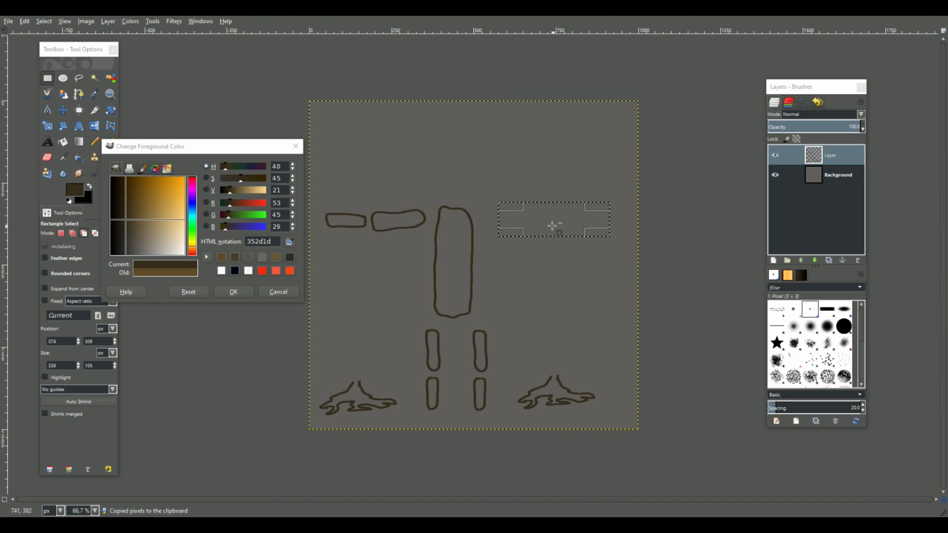
pyautogui.hotkey('ctrl', 'v')
pyautogui.hotkey('ctrl', 'z')
pyautogui.hotkey('ctrl', 'v')
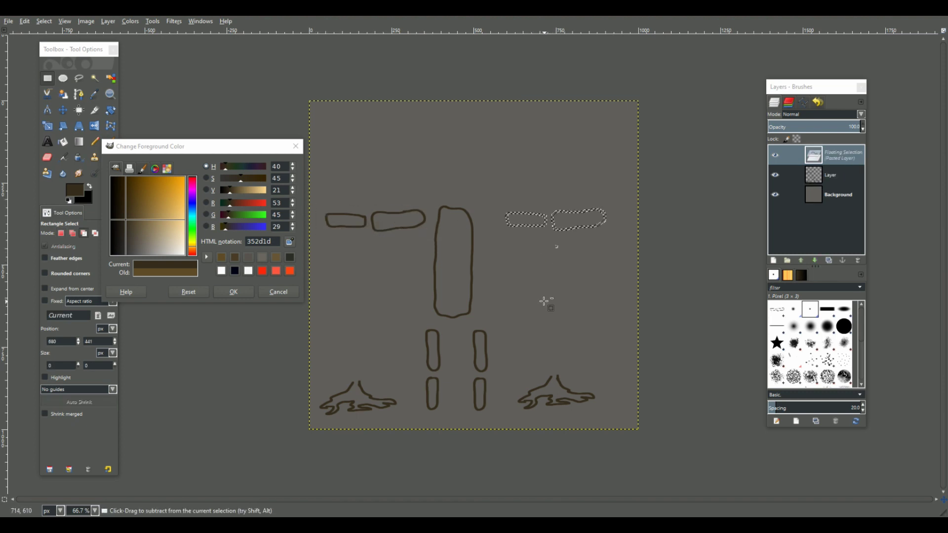
pyautogui.click(587, 187)
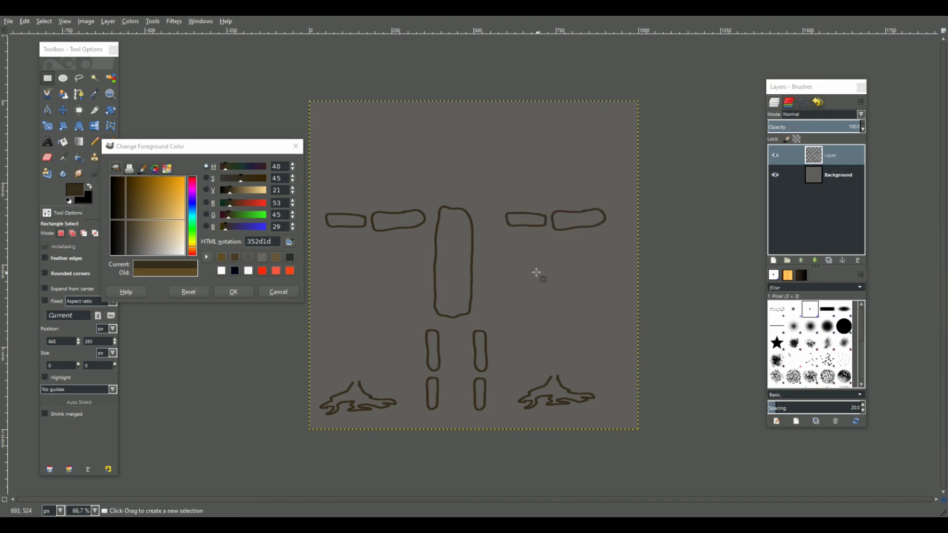
# Paint a roughly square head outline with an uneven upper edge just above the torso.
pyautogui.press('p')
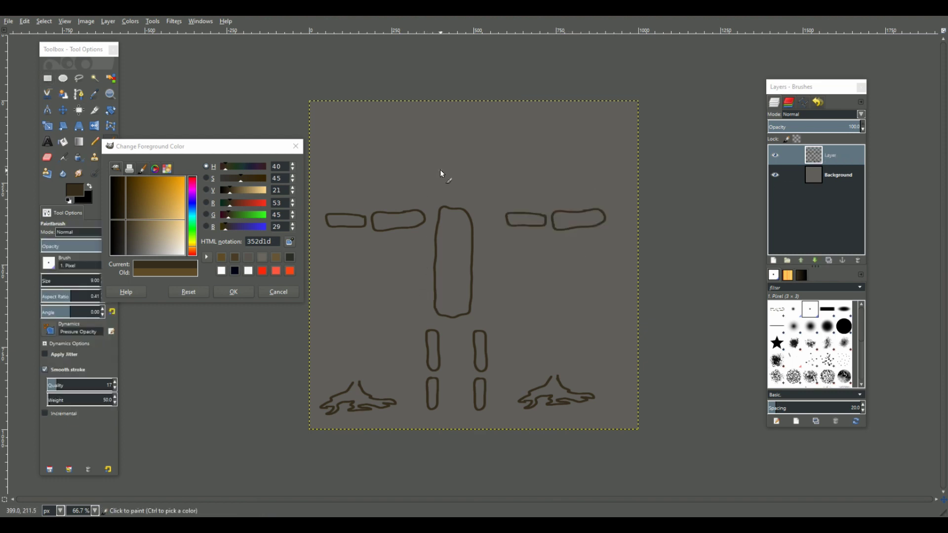
pyautogui.moveTo(440, 170); pyautogui.dragTo(458, 162)
pyautogui.moveTo(445, 201); pyautogui.dragTo(441, 168)
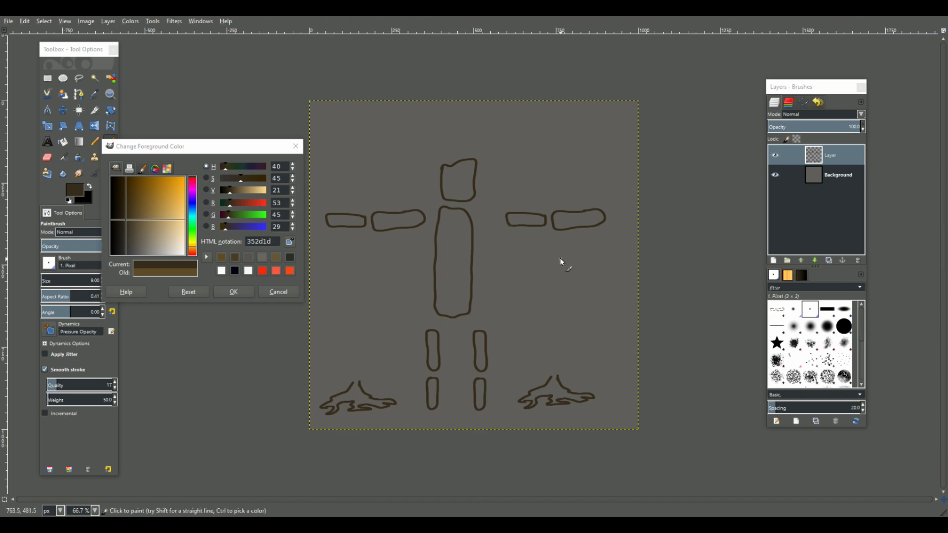
# Paint a hand beneath the right arm from a rounded palm and segmented fingers, undoing and redrawing faulty finger strokes.
pyautogui.moveTo(553, 257)
pyautogui.mouseDown()
pyautogui.moveTo(562, 277)
pyautogui.moveTo(572, 259)
pyautogui.moveTo(552, 256)
pyautogui.moveTo(571, 268)
pyautogui.moveTo(573, 254)
pyautogui.moveTo(561, 251)
pyautogui.moveTo(554, 279)
pyautogui.mouseUp()
pyautogui.click(547, 297)
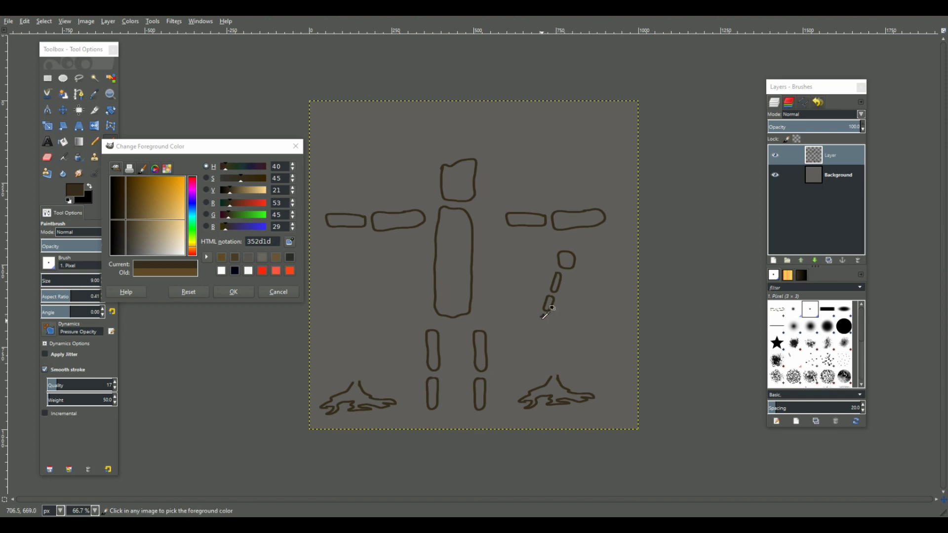
pyautogui.hotkey('ctrl', 'z')
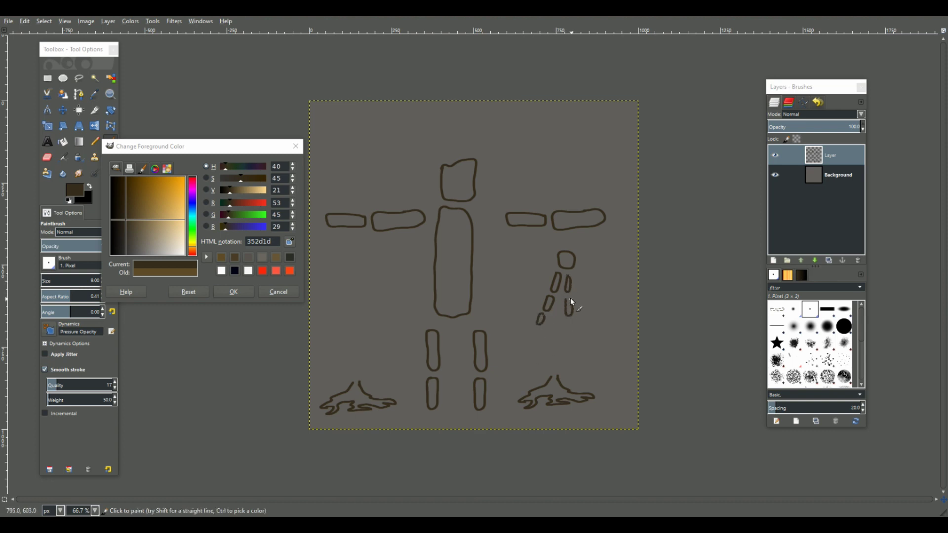
pyautogui.hotkey('ctrl', 'z')
pyautogui.moveTo(573, 325); pyautogui.dragTo(568, 321)
pyautogui.hotkey('ctrl', 'z')
pyautogui.hotkey('ctrl', 'z')
pyautogui.hotkey('ctrl', 'z')
pyautogui.hotkey('ctrl', 'z')
pyautogui.moveTo(576, 313)
pyautogui.mouseDown()
pyautogui.moveTo(574, 298)
pyautogui.moveTo(576, 322)
pyautogui.mouseUp()
pyautogui.moveTo(578, 268); pyautogui.dragTo(580, 276)
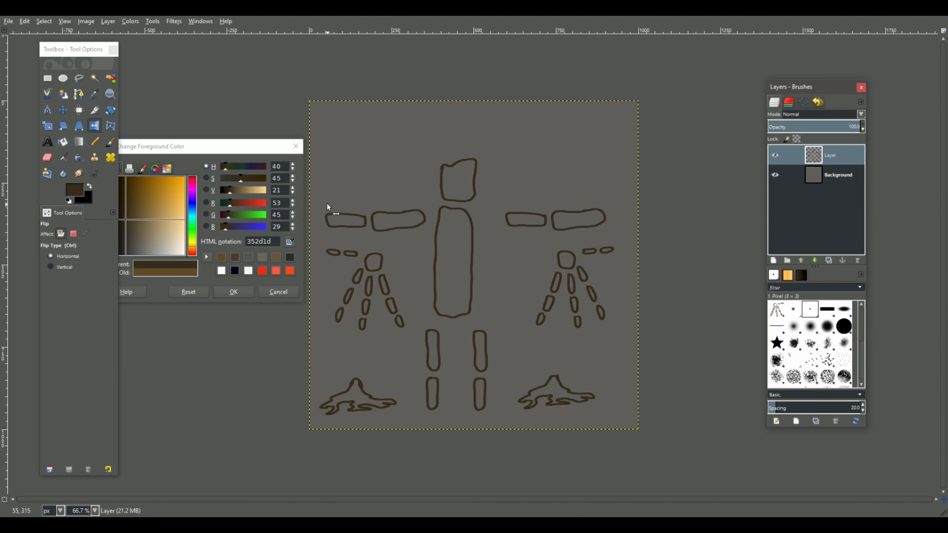
# Try filling the left arm segments with tan 947842 using Bucket Fill, and undo both fills.
pyautogui.hotkey('shift', 'b')
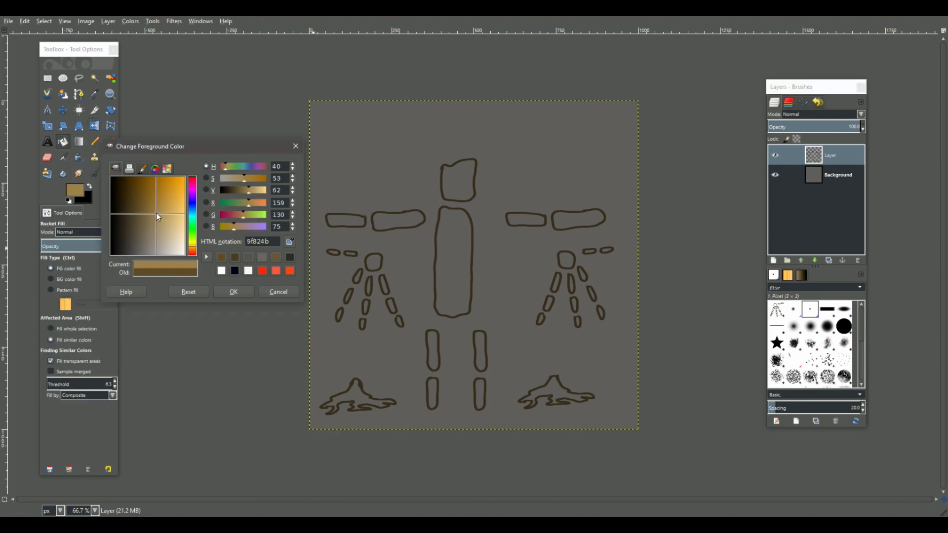
pyautogui.moveTo(156, 213)
pyautogui.mouseDown()
pyautogui.moveTo(145, 227)
pyautogui.moveTo(153, 212)
pyautogui.mouseUp()
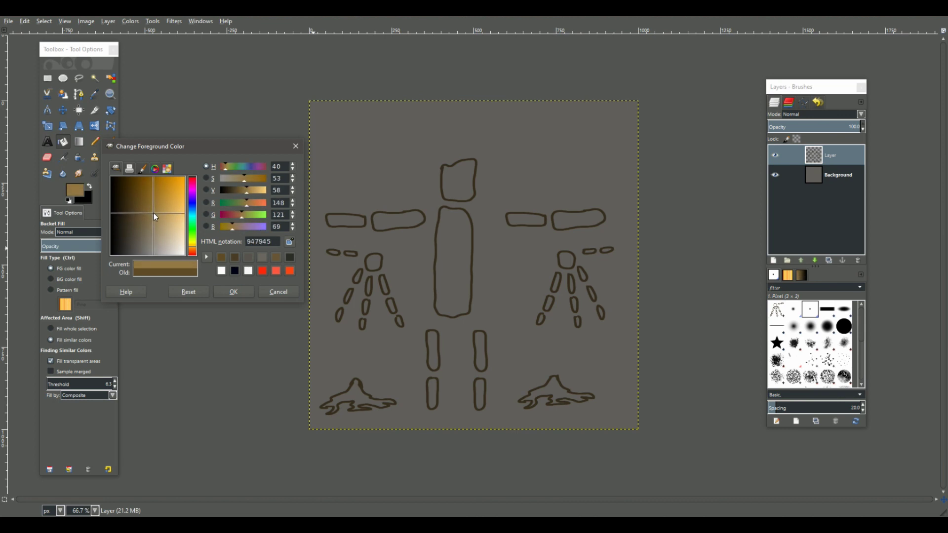
pyautogui.click(399, 217)
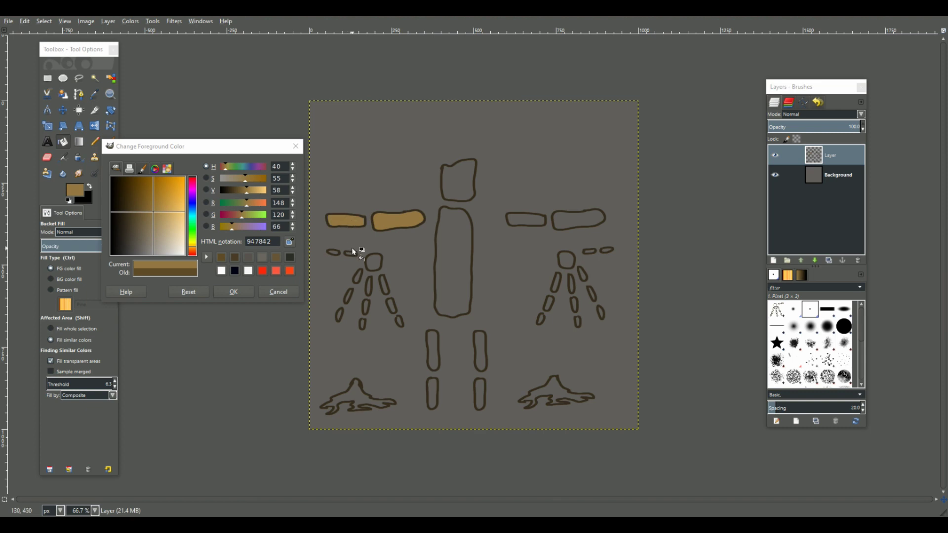
pyautogui.hotkey('ctrl', 'z')
pyautogui.hotkey('ctrl', 'z')
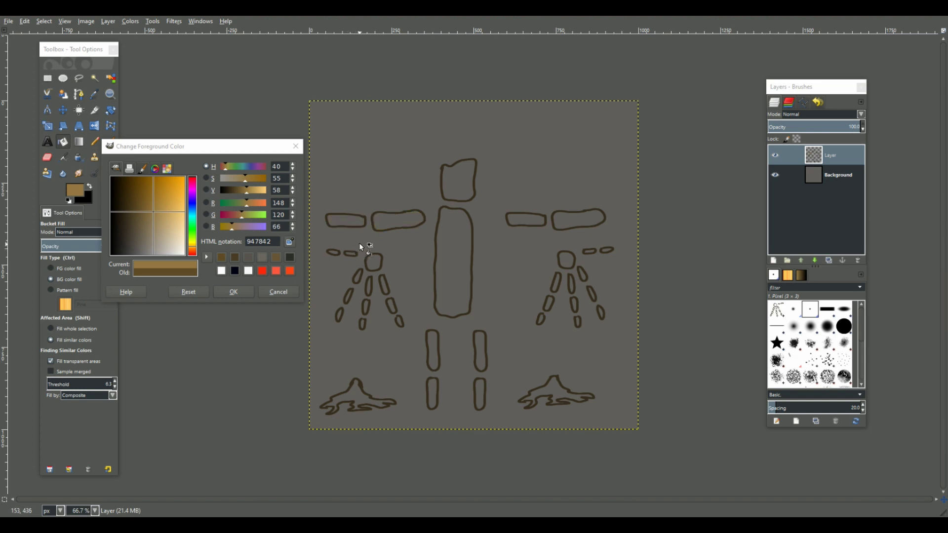
# Try filling the inner left arm segment with brown 765e2f using Bucket Fill, and undo the fill.
pyautogui.click(145, 208)
pyautogui.moveTo(145, 209); pyautogui.dragTo(145, 208)
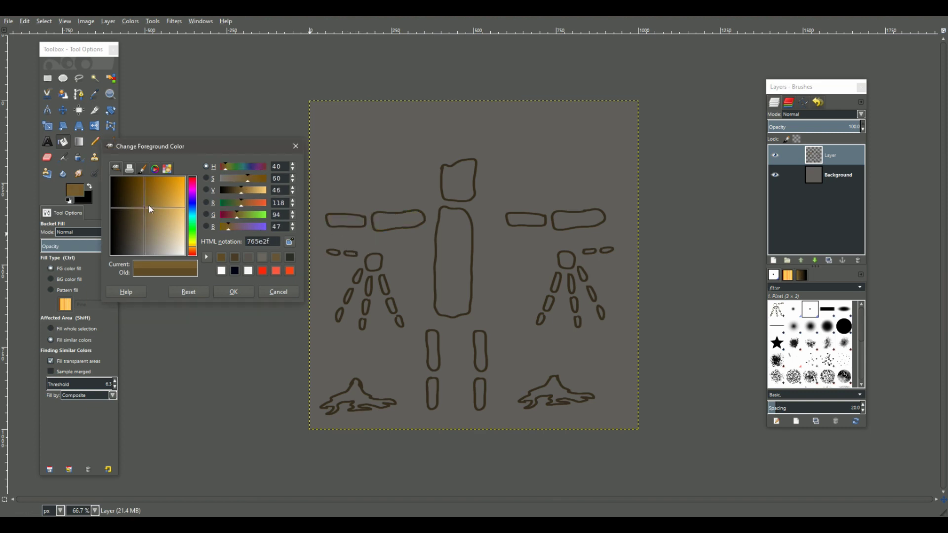
pyautogui.click(387, 218)
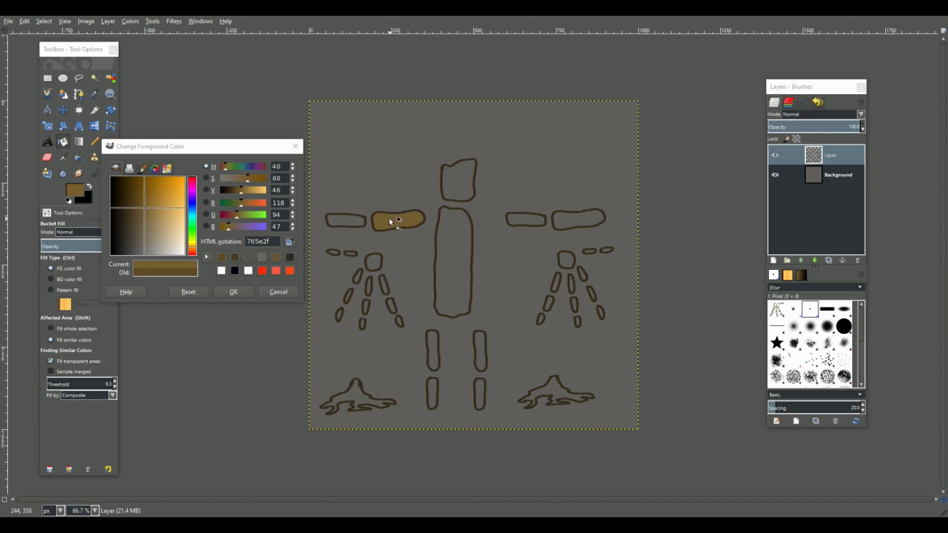
pyautogui.press('ctrl')
# Set the foreground colour to dark brown 504226 and fill the left arm, left hand, torso and head with it.
pyautogui.click(133, 215)
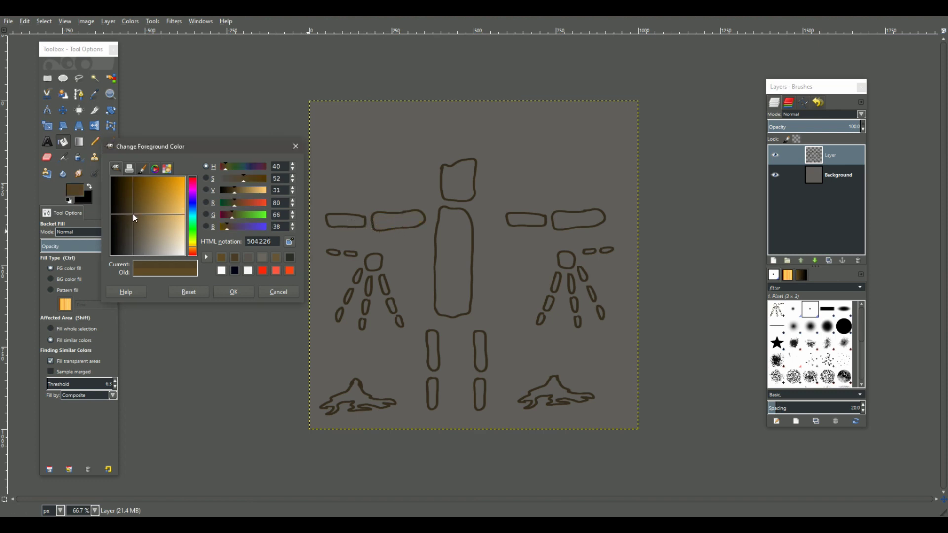
pyautogui.click(385, 220)
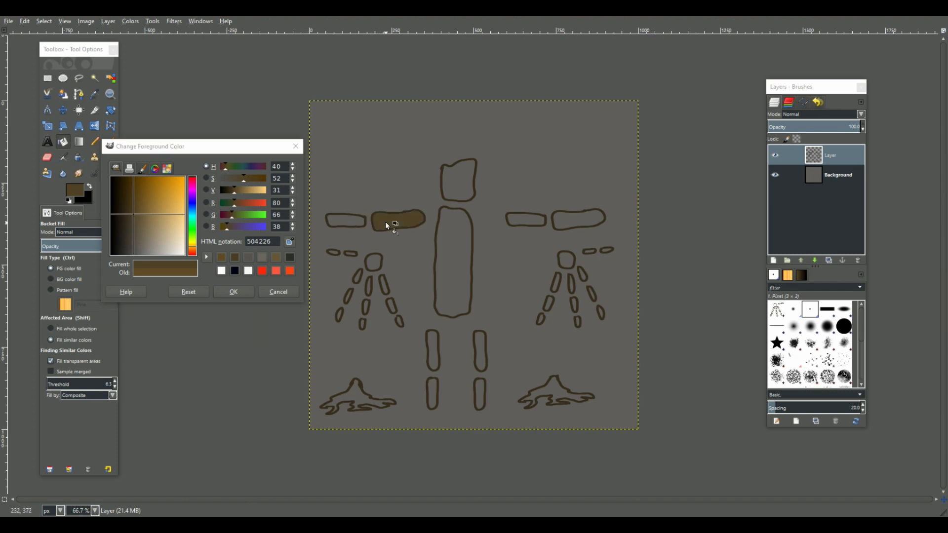
pyautogui.click(347, 219)
pyautogui.click(384, 286)
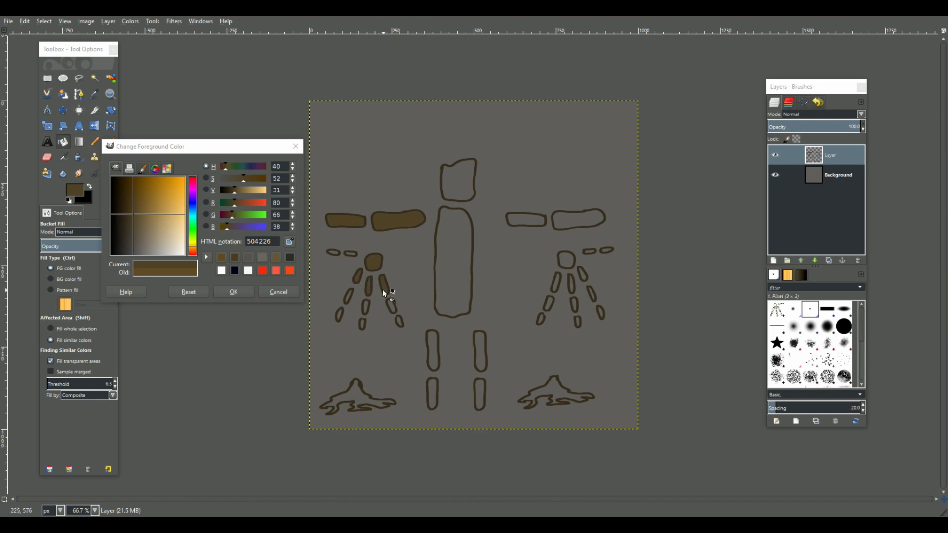
pyautogui.click(456, 245)
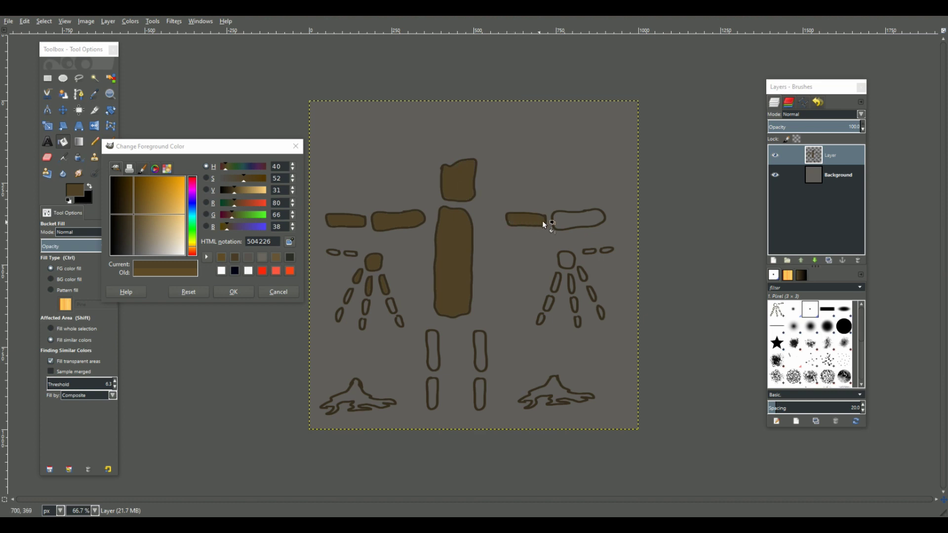
# Fill the right arm, right hand, leg segments and both feet with the same brown 504226.
pyautogui.click(566, 259)
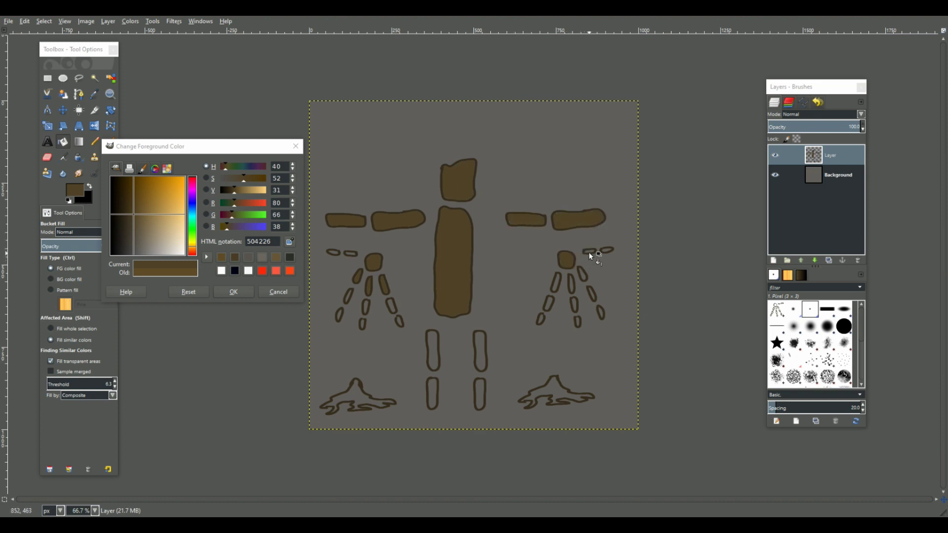
pyautogui.click(589, 252)
pyautogui.click(605, 251)
pyautogui.click(399, 321)
pyautogui.click(433, 350)
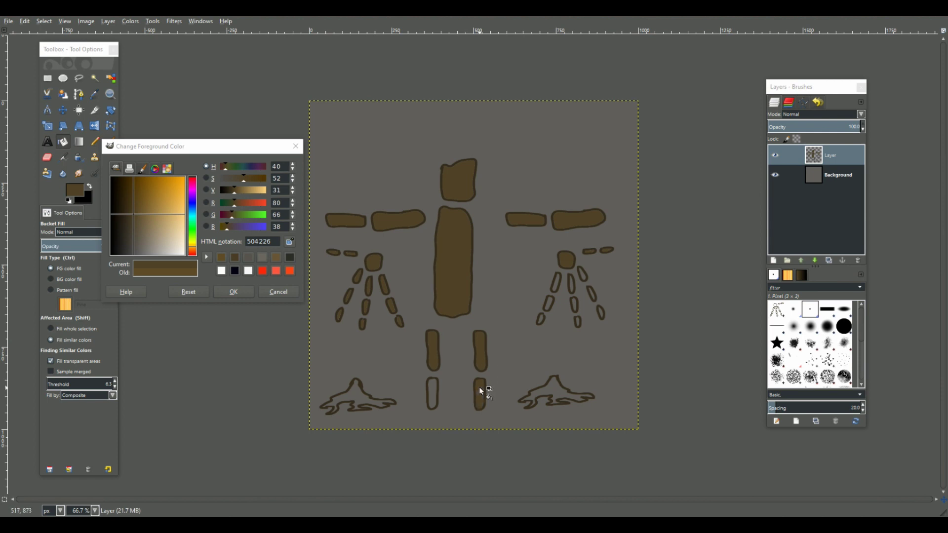
pyautogui.click(552, 387)
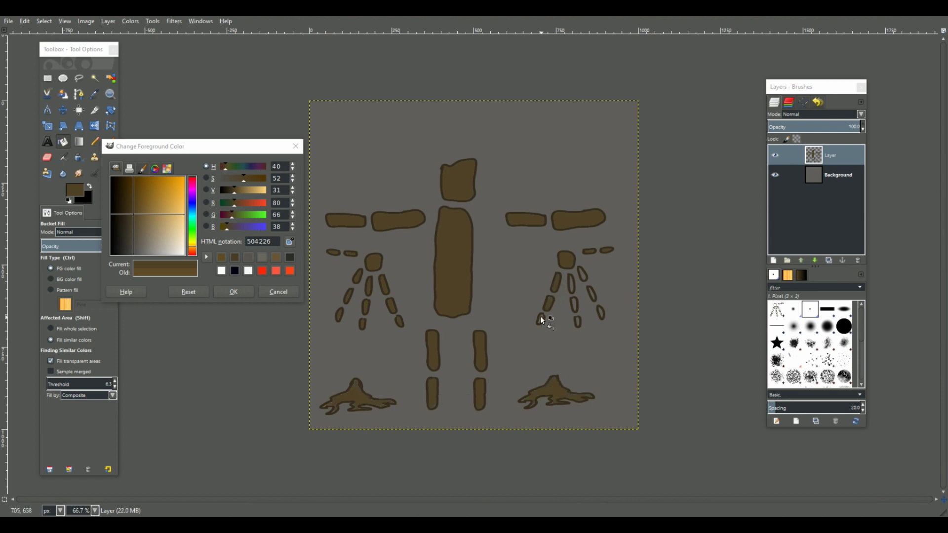
pyautogui.click(572, 286)
pyautogui.click(573, 306)
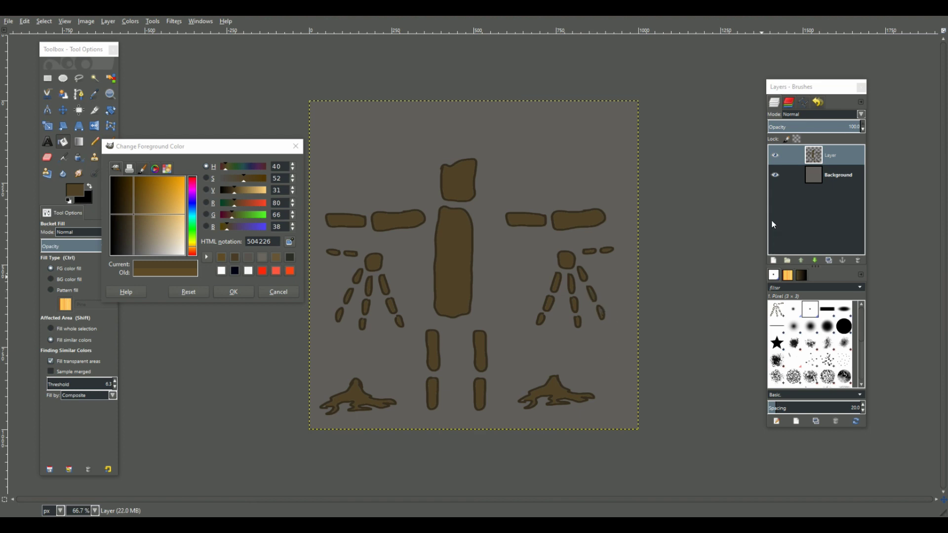
# Hide the Background layer and export the drawing as runningTreeMan.png into the runningTreeMan folder with the default PNG options.
pyautogui.click(776, 175)
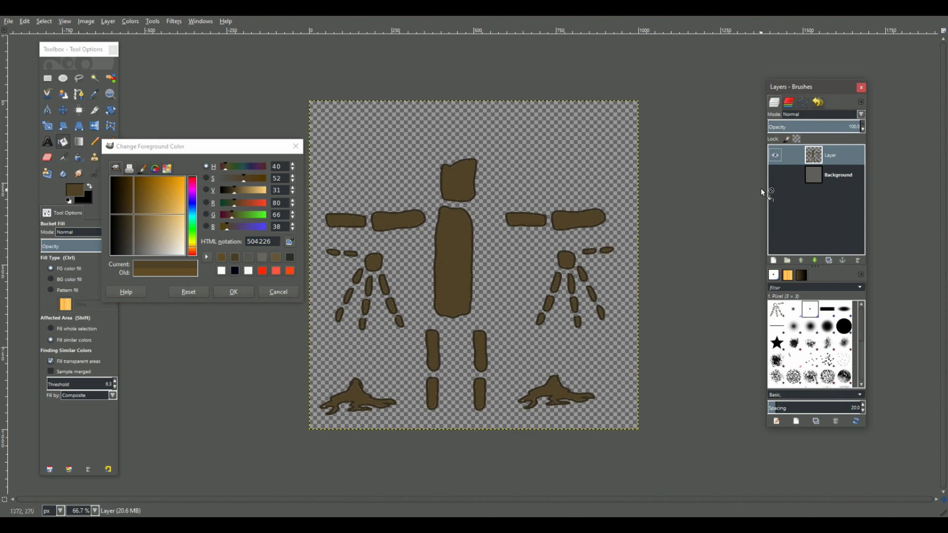
pyautogui.click(776, 176)
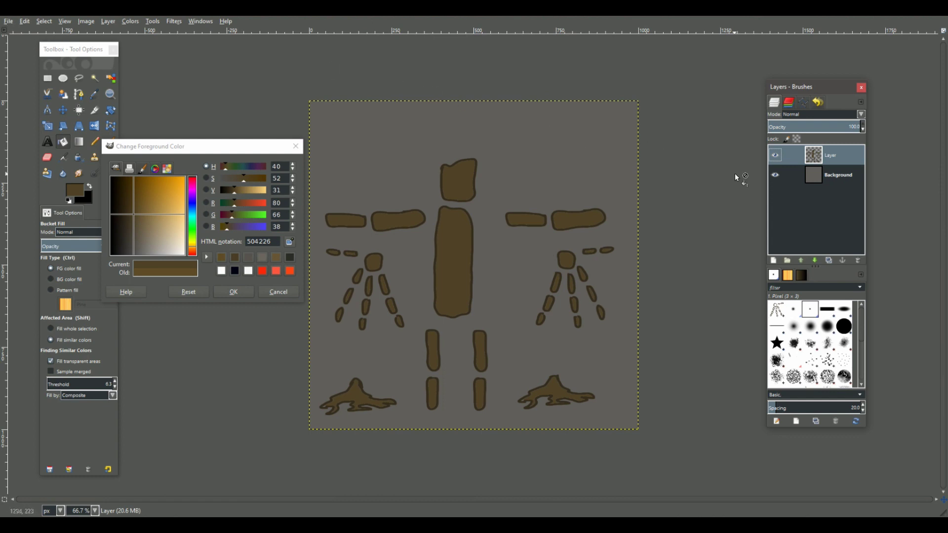
pyautogui.click(775, 176)
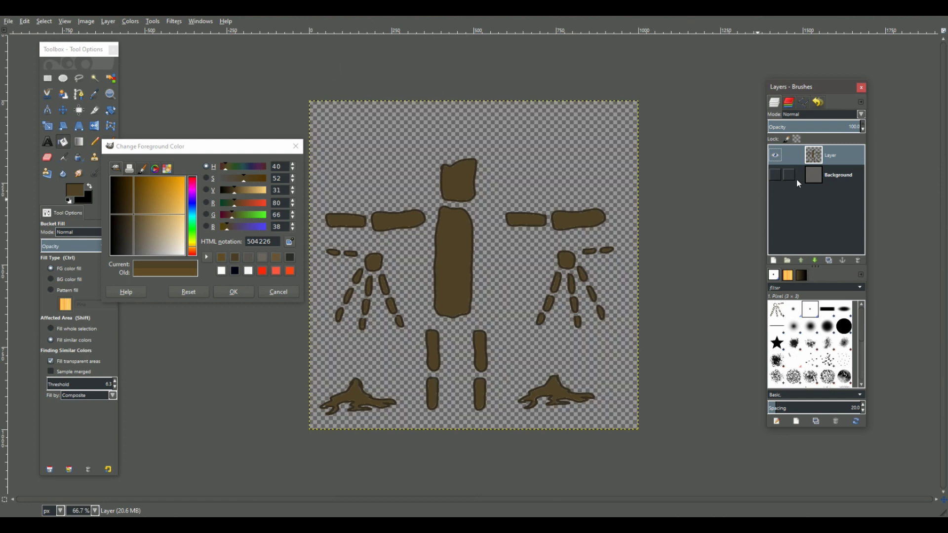
pyautogui.click(8, 22)
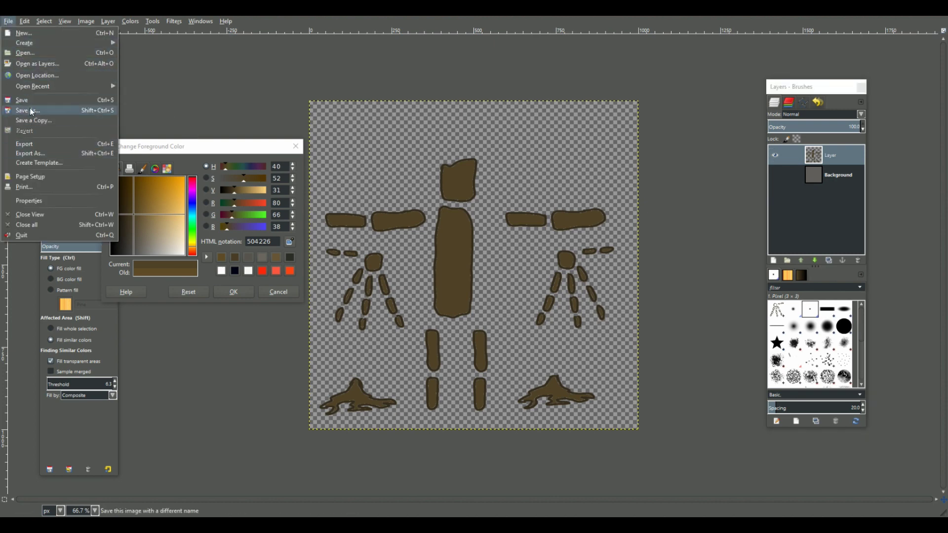
pyautogui.click(39, 154)
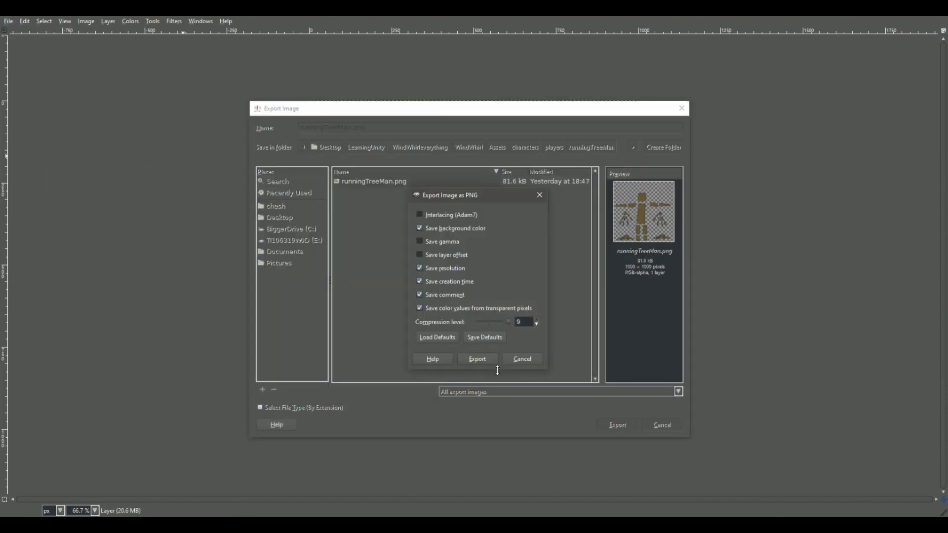
pyautogui.click(485, 362)
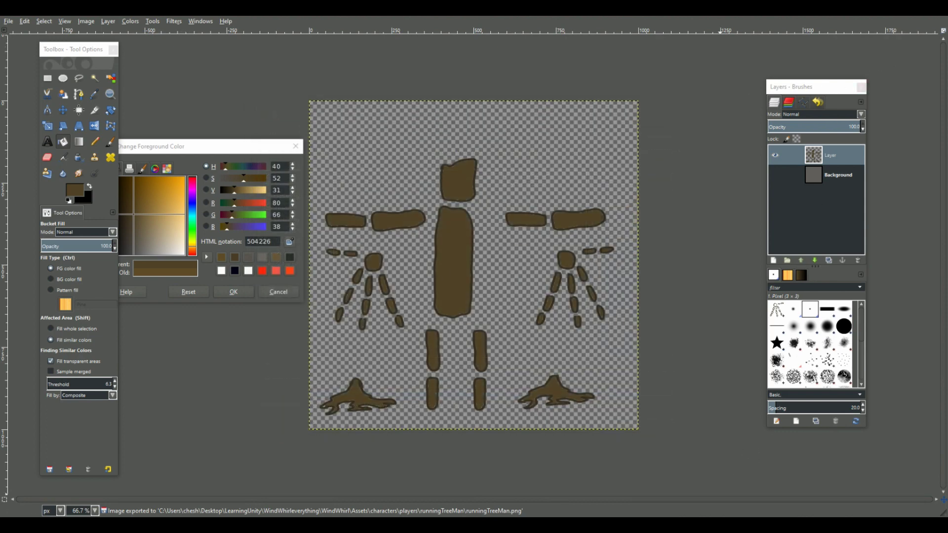
# Switch to Unity, view the Unity Anima2D package page in the Asset Store, and return to the scene.
pyautogui.moveTo(690, 525)
pyautogui.click(699, 505)
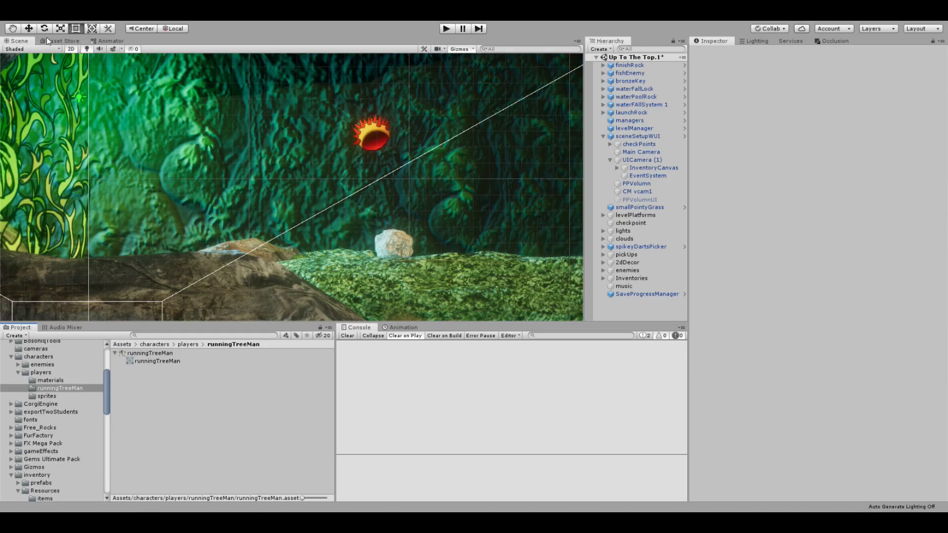
pyautogui.click(68, 38)
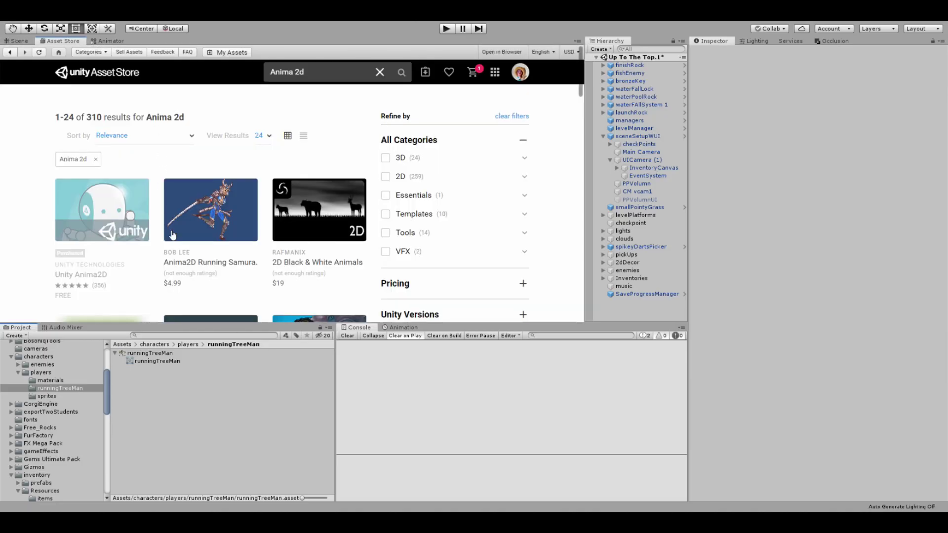
pyautogui.click(91, 276)
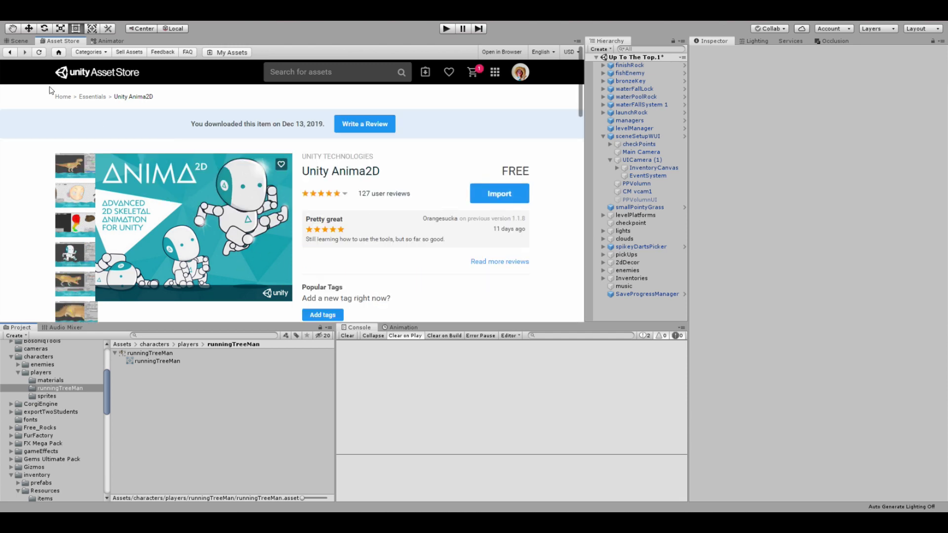
pyautogui.click(19, 41)
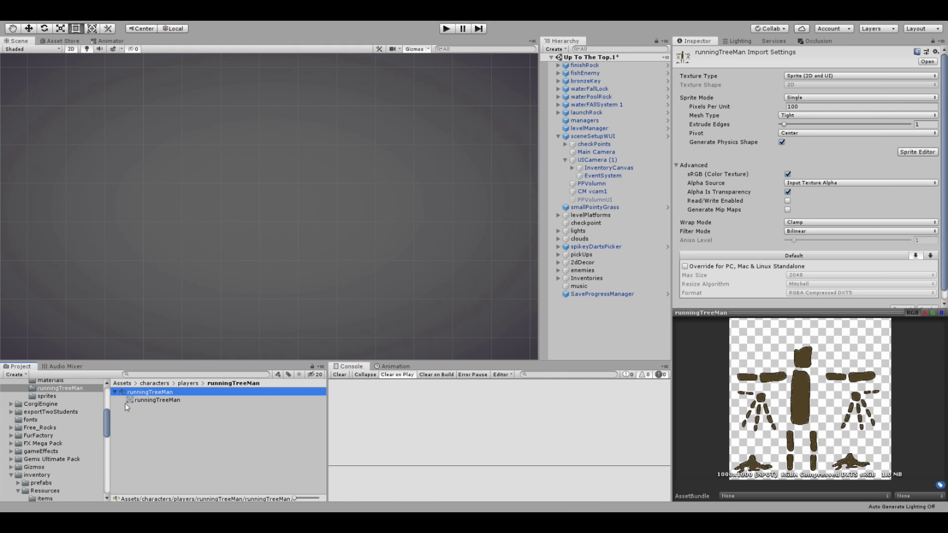
# Set the Sprite Mode of the runningTreeMan texture to Multiple, apply it and open the texture in the Sprite Editor.
pyautogui.click(171, 385)
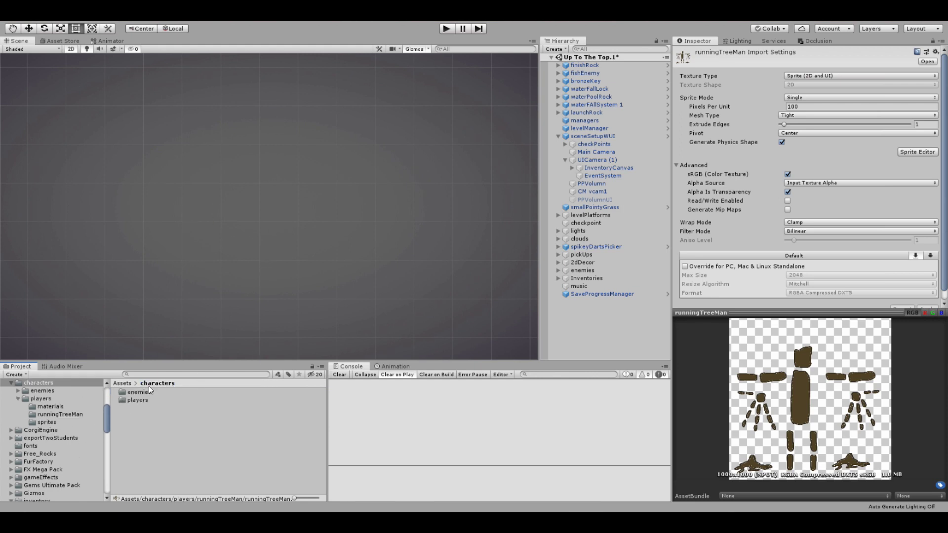
pyautogui.click(44, 417)
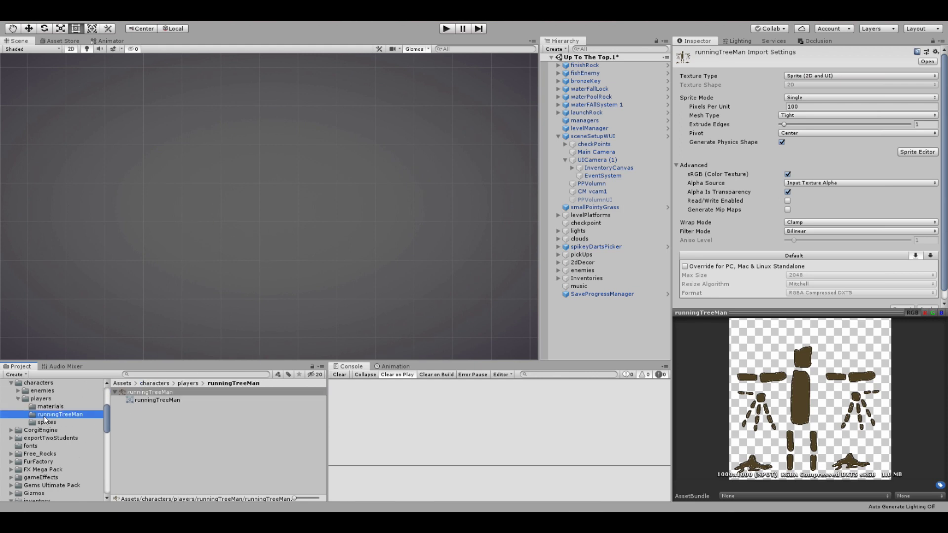
pyautogui.click(162, 391)
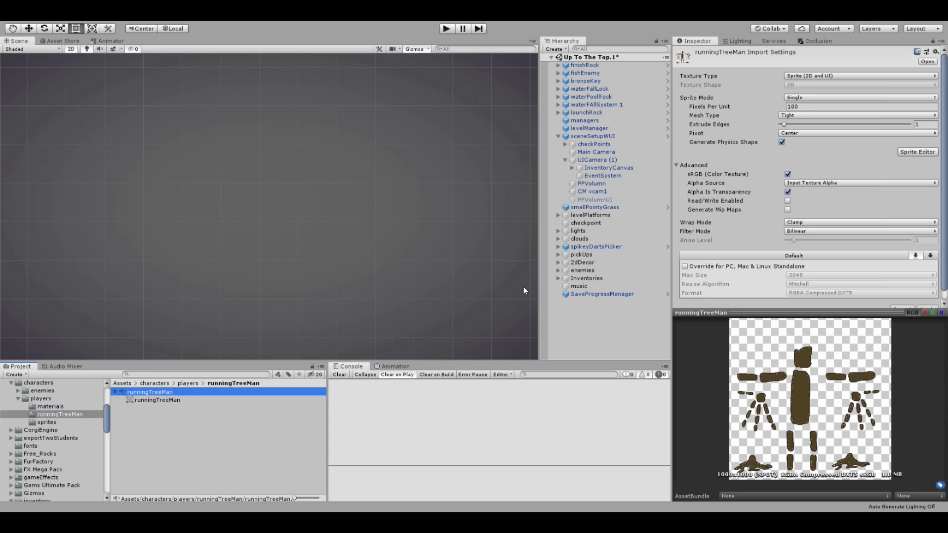
pyautogui.click(837, 97)
pyautogui.click(817, 120)
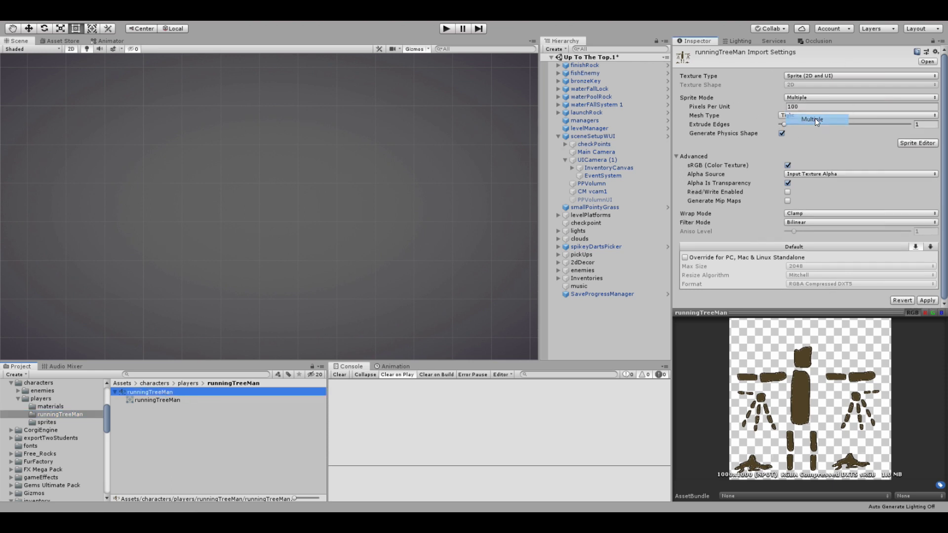
pyautogui.click(915, 144)
pyautogui.click(517, 281)
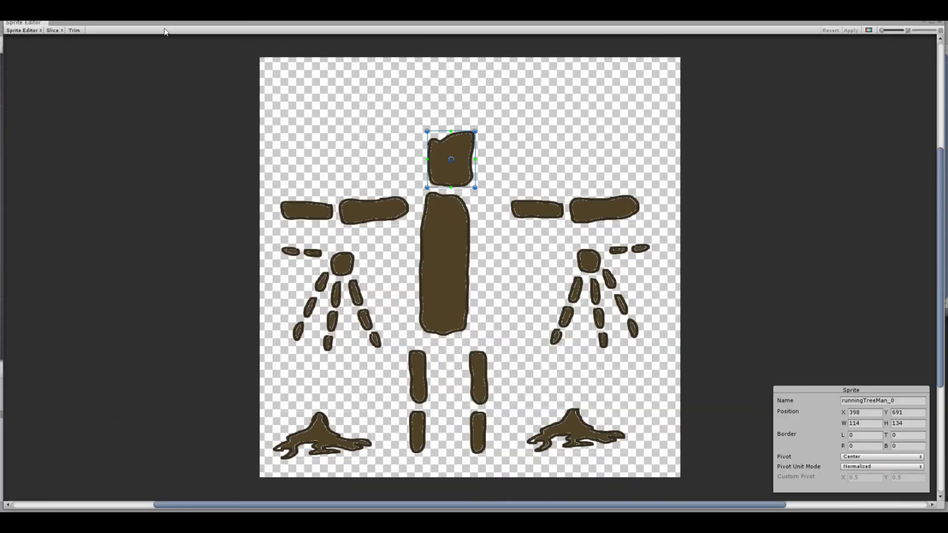
# Slice the runningTreeMan sprite sheet with type Automatic, pivot Center and method Delete Existing.
pyautogui.click(58, 28)
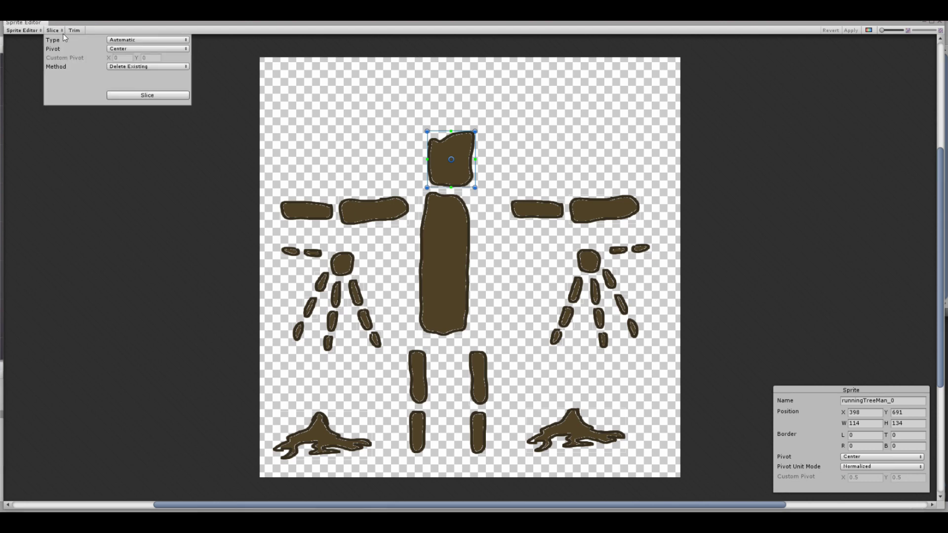
pyautogui.click(144, 40)
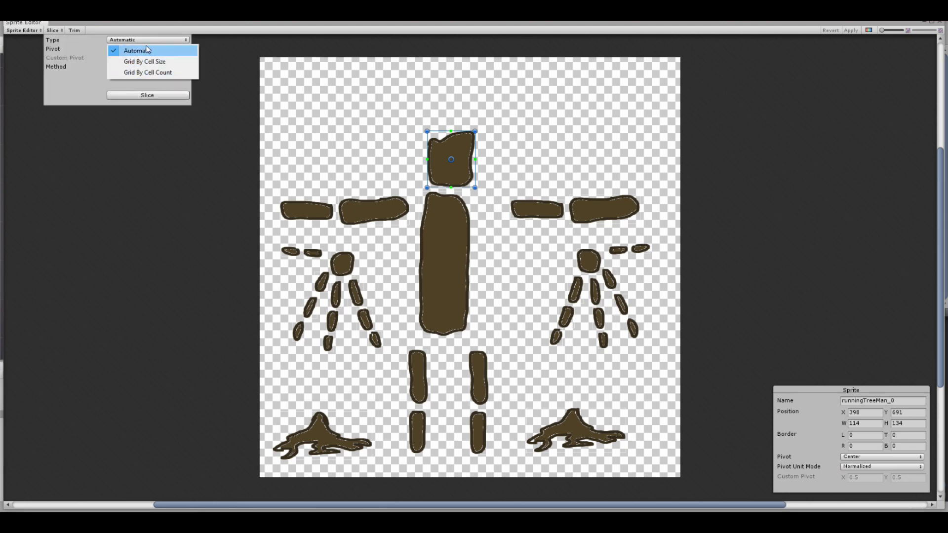
pyautogui.click(143, 51)
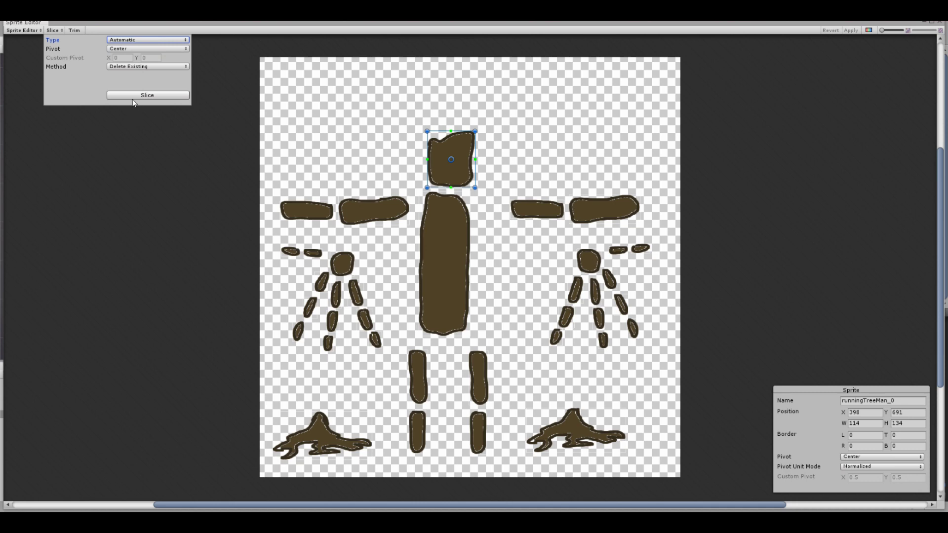
pyautogui.click(137, 94)
# Check the individual slices of the head, torso, left arm segments, left palm and finger segments.
pyautogui.click(447, 160)
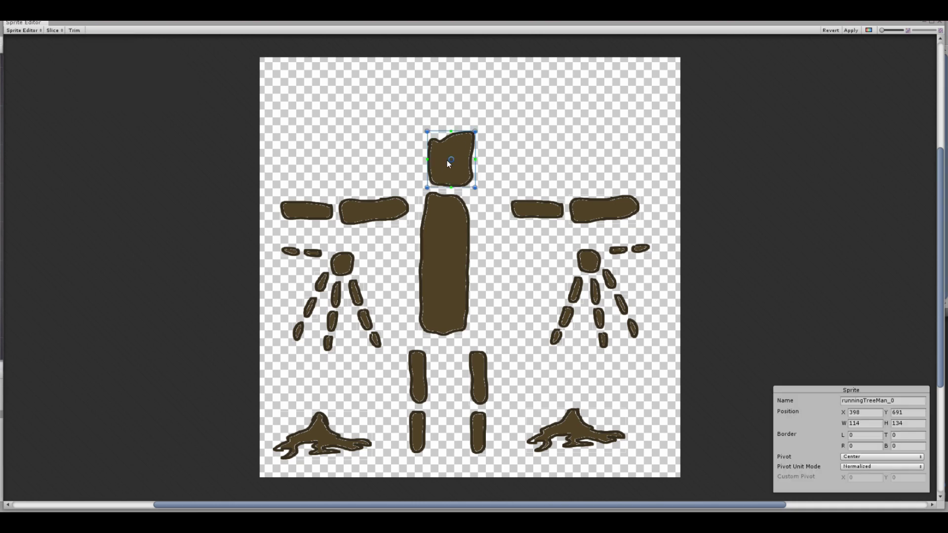
pyautogui.click(461, 252)
pyautogui.click(350, 208)
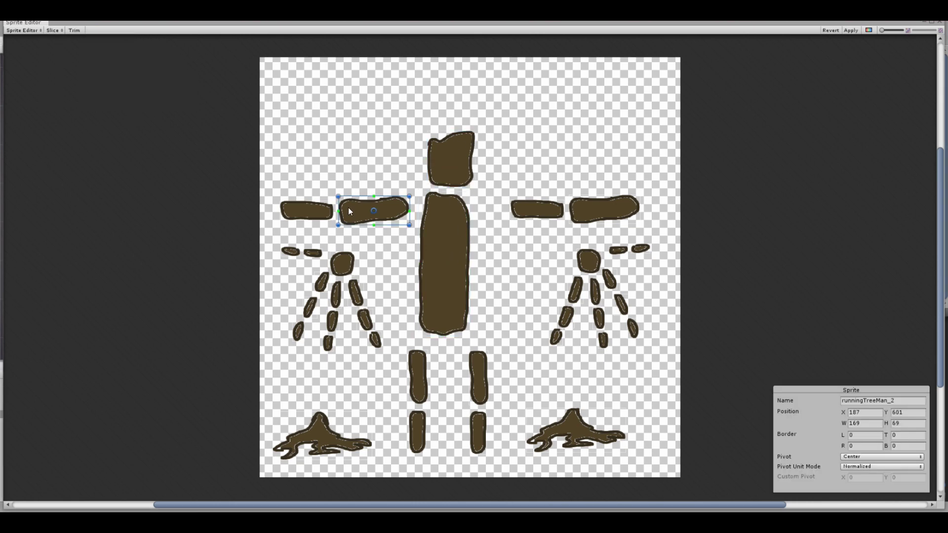
pyautogui.click(313, 212)
pyautogui.click(345, 268)
pyautogui.click(318, 258)
pyautogui.click(289, 251)
pyautogui.click(319, 281)
pyautogui.click(309, 311)
pyautogui.click(299, 330)
pyautogui.click(327, 344)
pyautogui.click(333, 322)
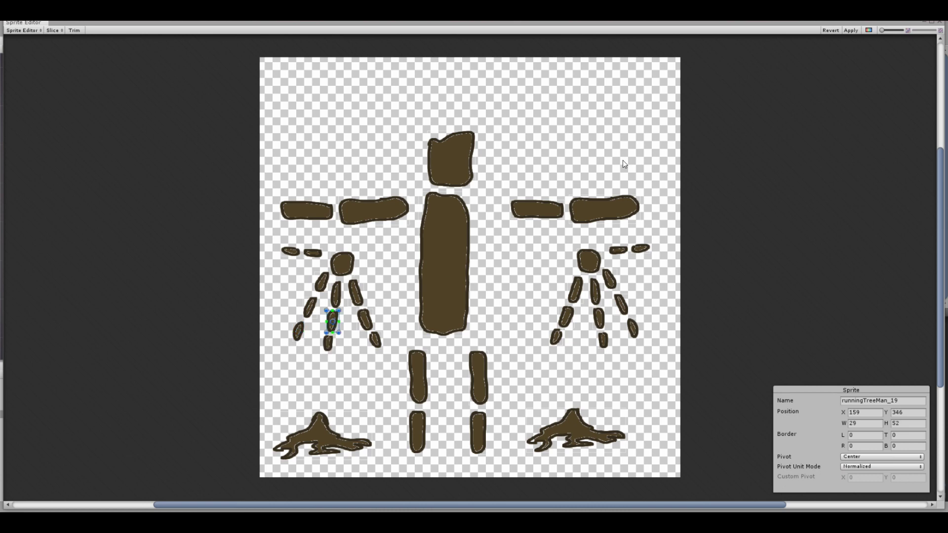
# Apply the sprite slices and close the Sprite Editor.
pyautogui.click(852, 30)
pyautogui.click(939, 22)
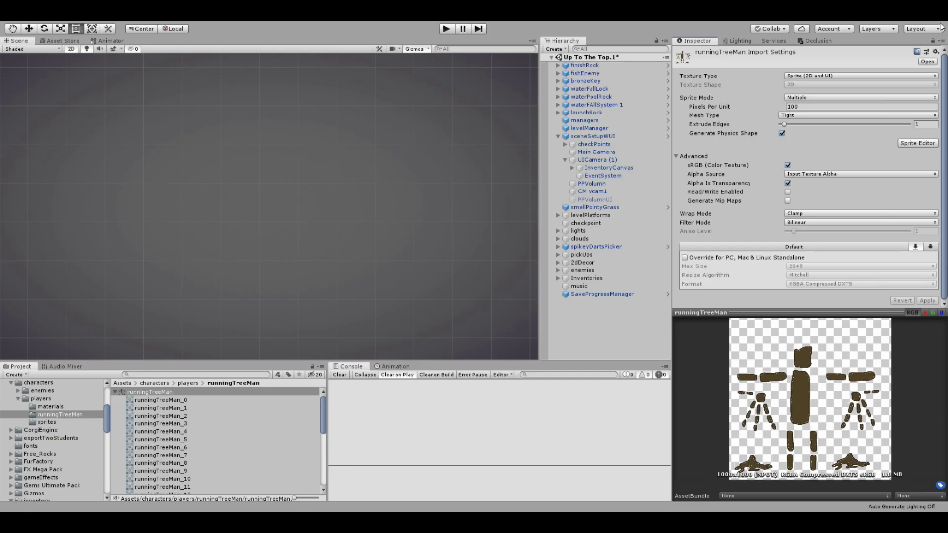
# Create Anima2D sprite meshes from the sliced runningTreeMan texture.
pyautogui.rightClick(152, 389)
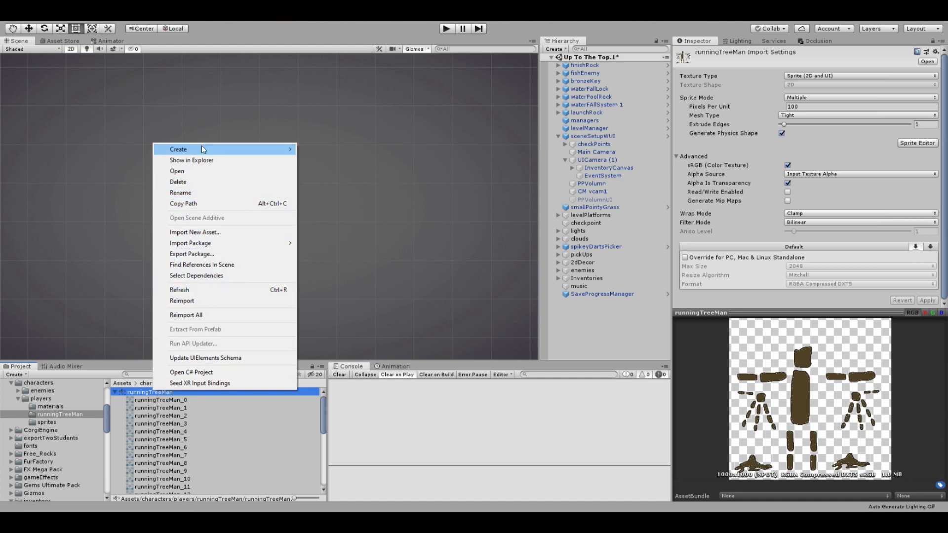
pyautogui.moveTo(203, 150)
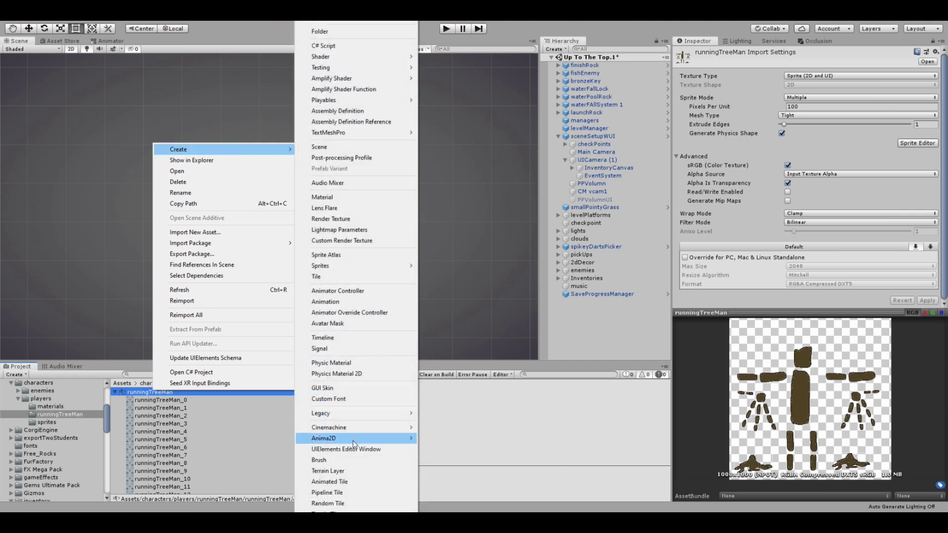
pyautogui.moveTo(354, 440)
pyautogui.click(452, 438)
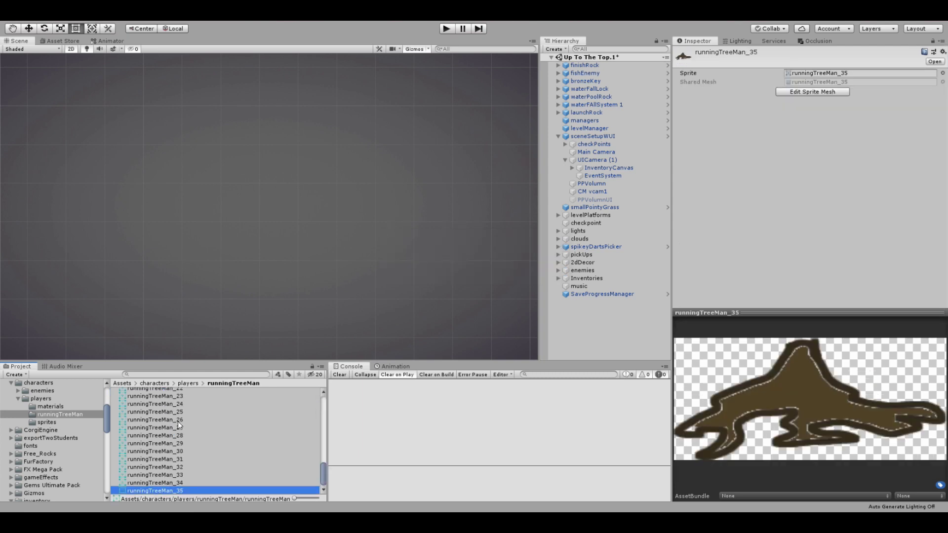
# Rename the head slice of the runningTreeMan sprite sheet as treeManHead.
pyautogui.scroll(7, 175, 456)
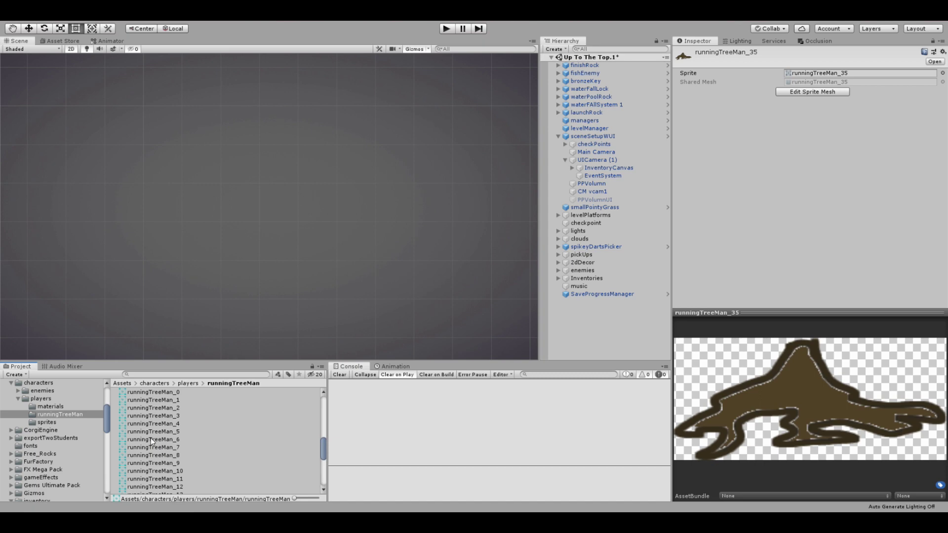
pyautogui.scroll(2, 150, 437)
pyautogui.click(142, 423)
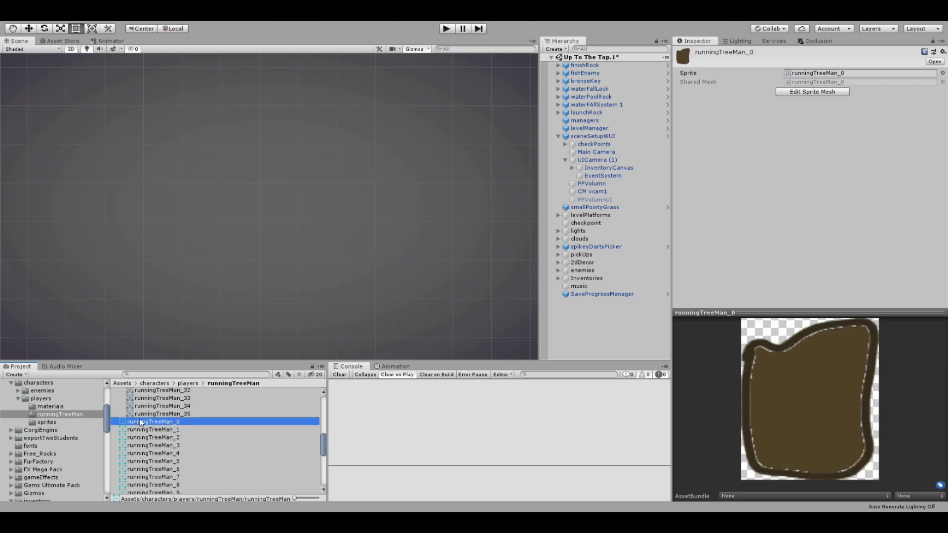
pyautogui.click(156, 422)
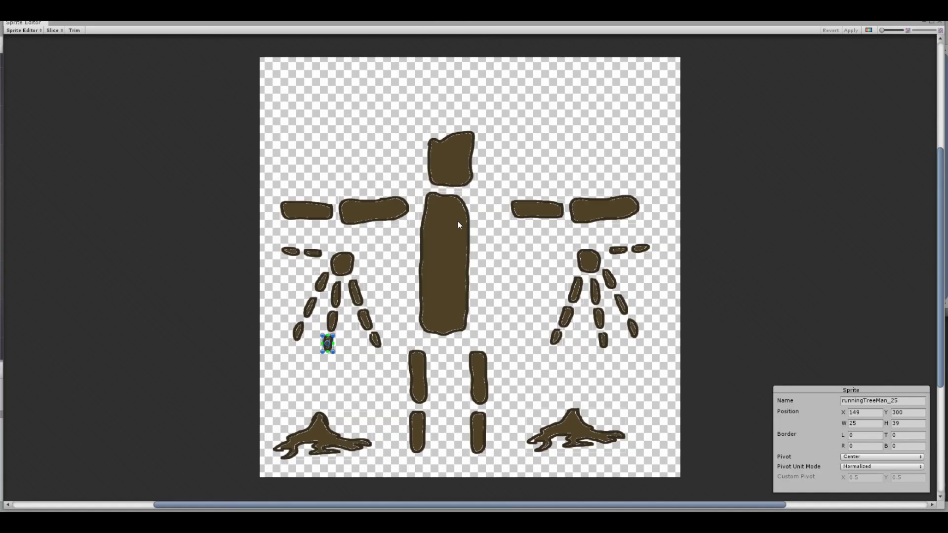
pyautogui.click(451, 158)
pyautogui.click(889, 401)
pyautogui.write('treeManHead')
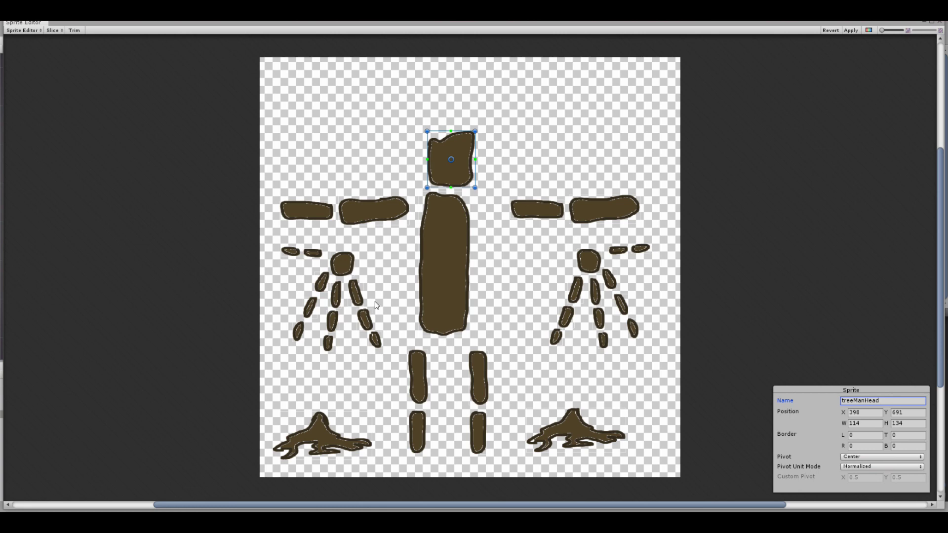
# Rename the slice of the right upper arm as treeManURA and copy that name.
pyautogui.click(374, 211)
pyautogui.click(899, 400)
pyautogui.write('treeMan')
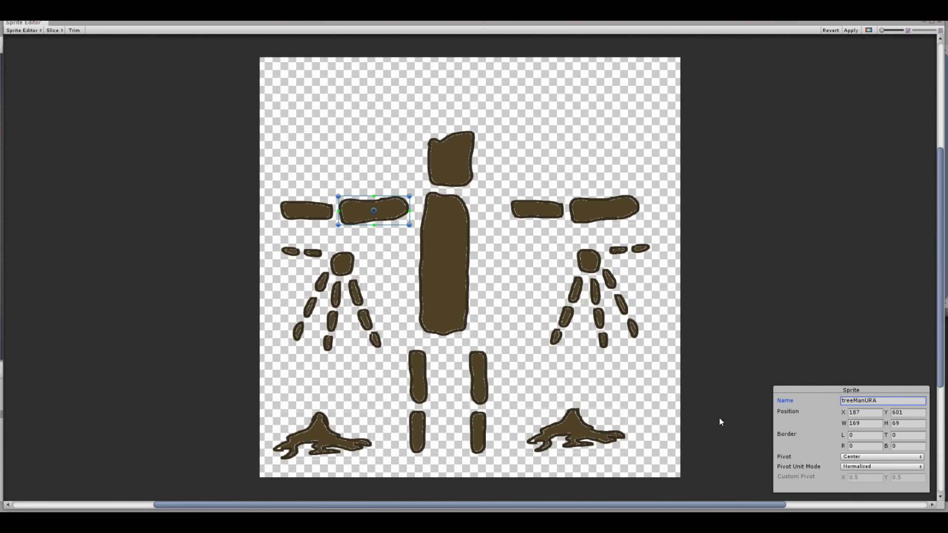
pyautogui.doubleClick(859, 401)
pyautogui.rightClick(872, 401)
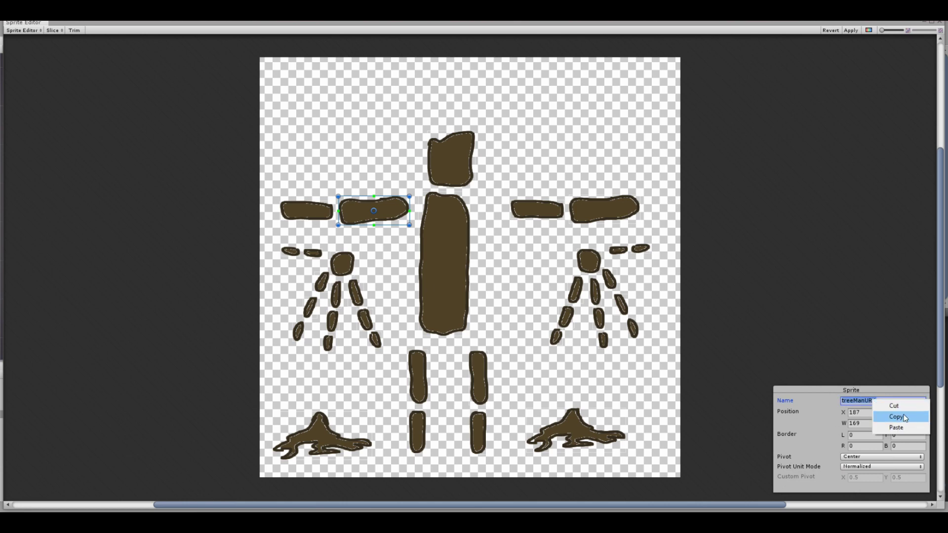
pyautogui.click(895, 418)
# Open the name of the right lower arm slice for editing.
pyautogui.click(307, 211)
pyautogui.click(871, 401)
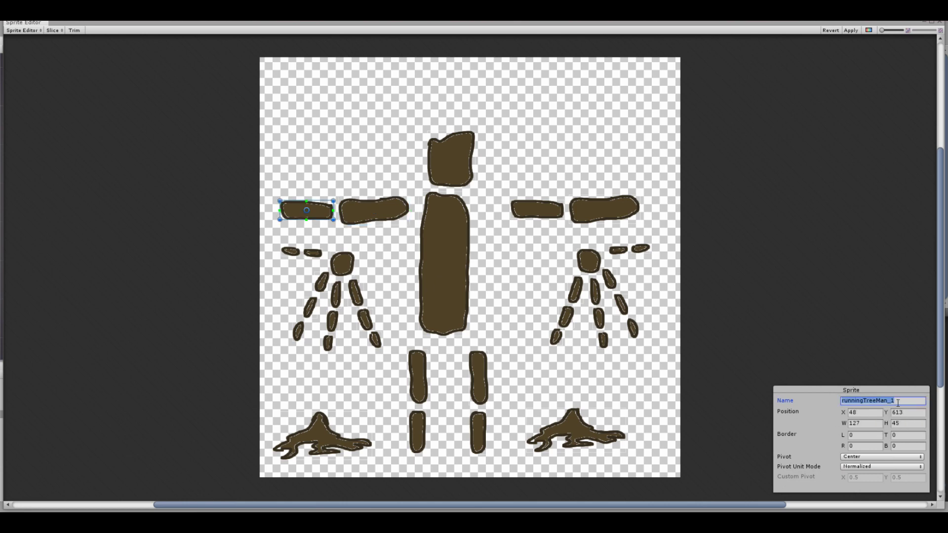
pyautogui.rightClick(871, 402)
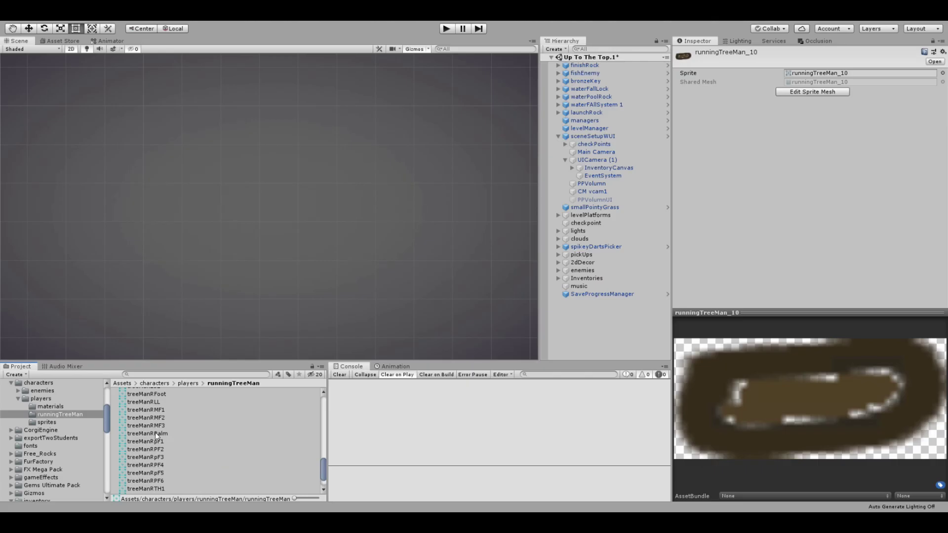
# Place the treeManHead, treeManTorso and treeManLLA sprite meshes in the scene, with the torso directly below the head.
pyautogui.scroll(-2, 156, 432)
pyautogui.scroll(5, 145, 470)
pyautogui.scroll(-5, 153, 457)
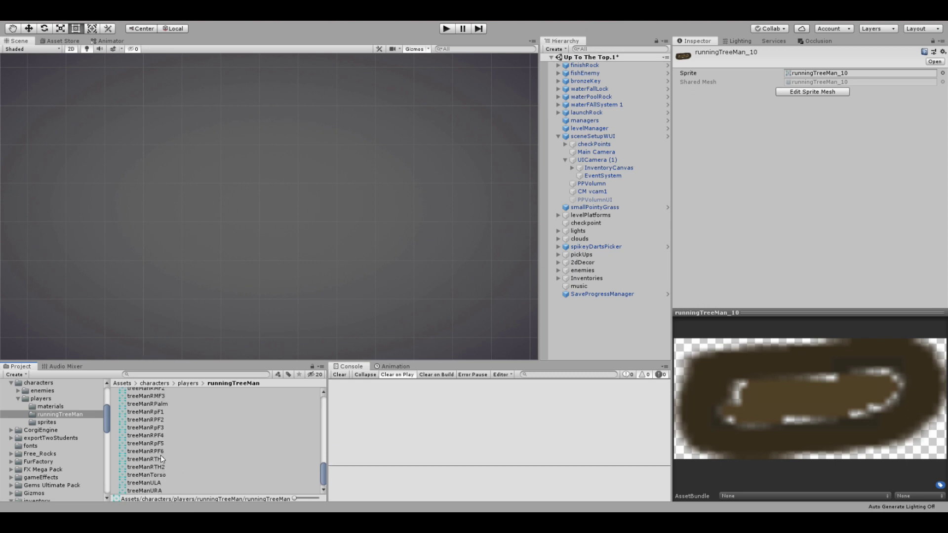
pyautogui.scroll(5, 177, 405)
pyautogui.moveTo(149, 405); pyautogui.dragTo(267, 98)
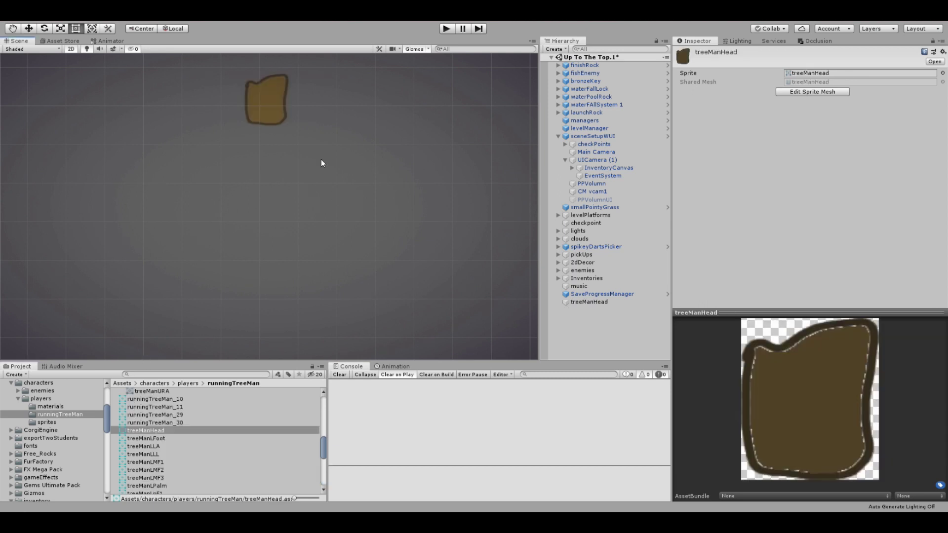
pyautogui.scroll(-5, 145, 456)
pyautogui.moveTo(146, 475); pyautogui.dragTo(265, 181)
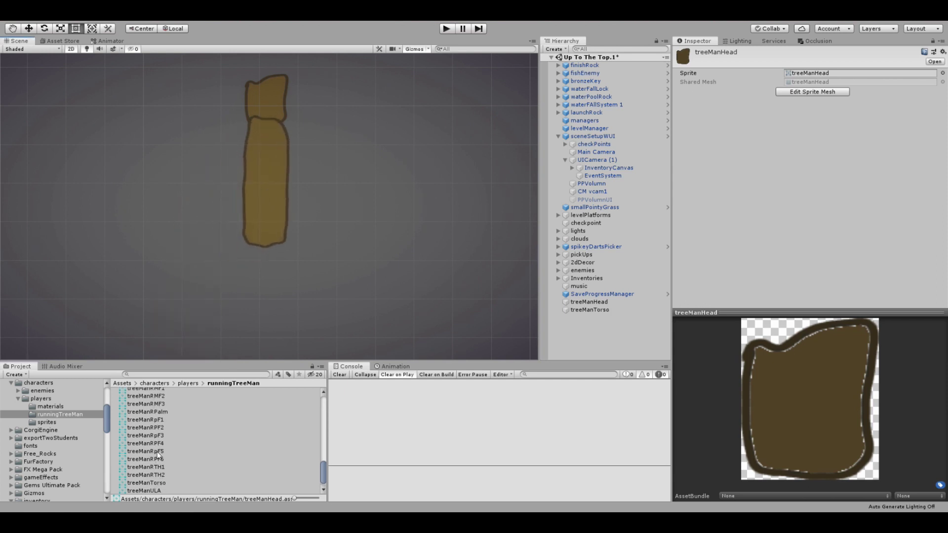
pyautogui.scroll(6, 158, 456)
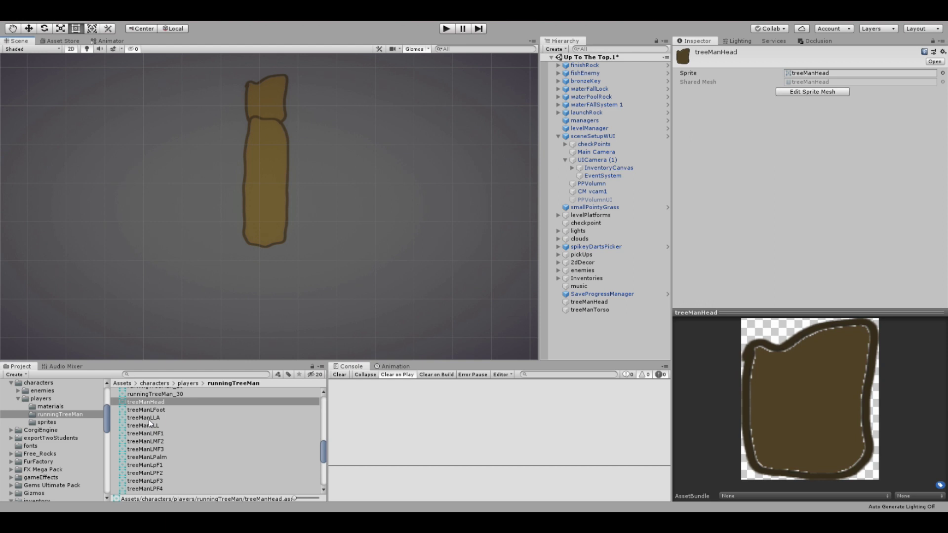
pyautogui.moveTo(149, 419); pyautogui.dragTo(354, 147)
# Check the previews of the sprite meshes runningTreeMan_10, 11, 29 and 30 to identify their body parts.
pyautogui.scroll(2, 185, 424)
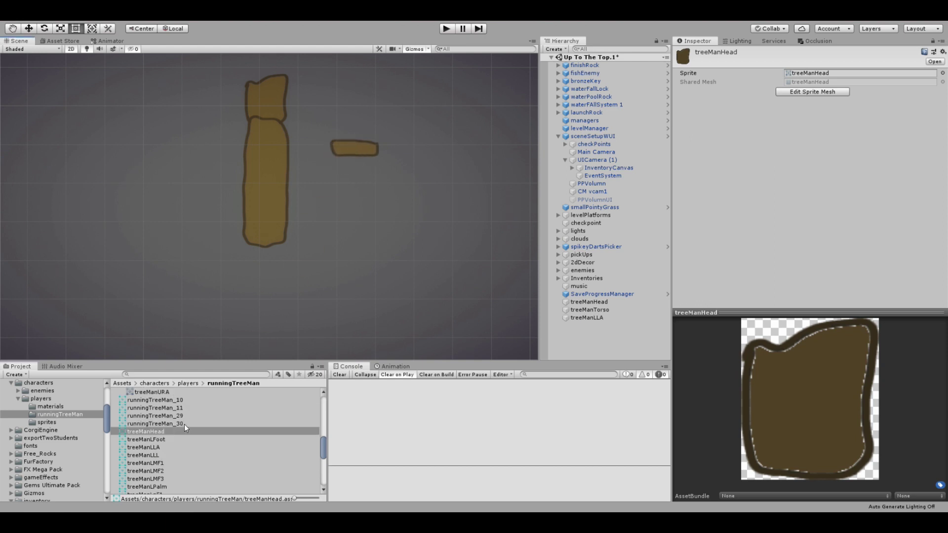
pyautogui.scroll(2, 185, 425)
pyautogui.click(150, 453)
pyautogui.click(154, 446)
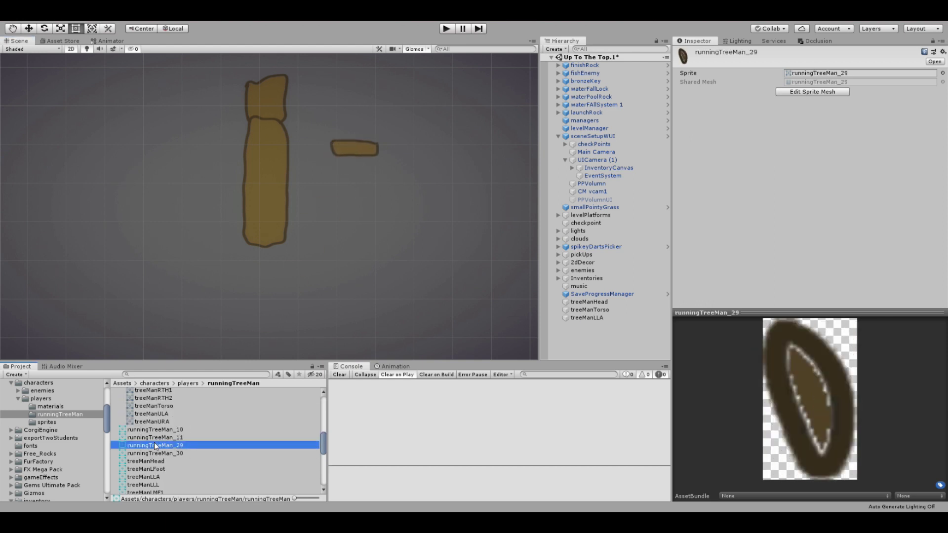
pyautogui.click(152, 437)
pyautogui.click(149, 429)
pyautogui.click(141, 455)
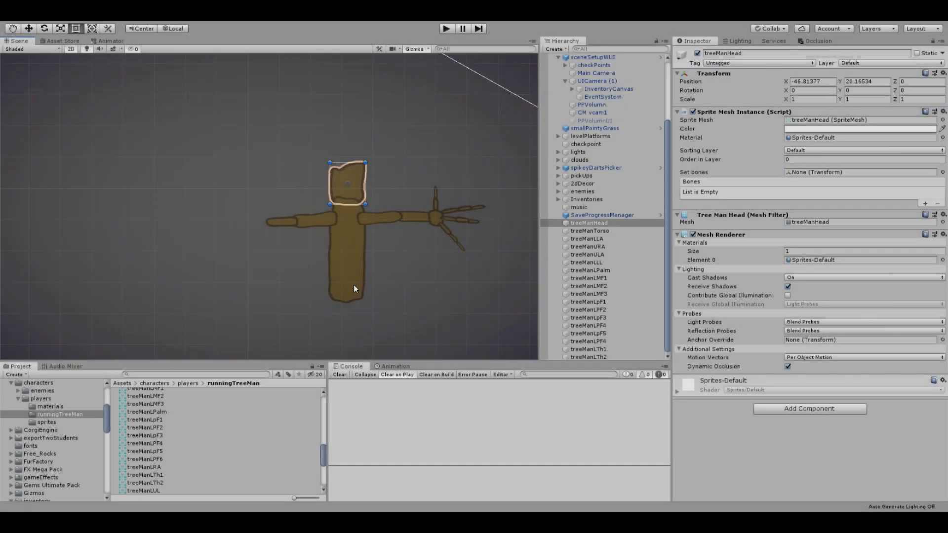
# Place the treeManRPalm sprite mesh at the outer end of the right lower arm and adjust its fit.
pyautogui.scroll(6, 354, 286)
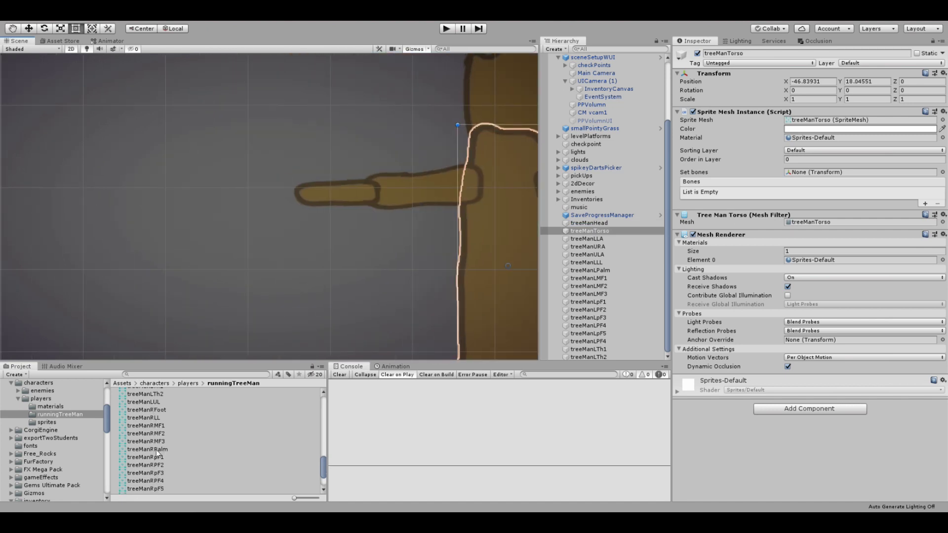
pyautogui.click(283, 194)
pyautogui.press('t')
pyautogui.moveTo(300, 175); pyautogui.dragTo(305, 176)
# Place finger meshes treeManRpF1 and treeManRPF2 near the right palm, scaling treeManRPF2 to about 0.76 by 1.07 and rotating it about -77 degrees.
pyautogui.scroll(-2, 197, 445)
pyautogui.moveTo(145, 404); pyautogui.dragTo(255, 249)
pyautogui.moveTo(146, 414); pyautogui.dragTo(194, 177)
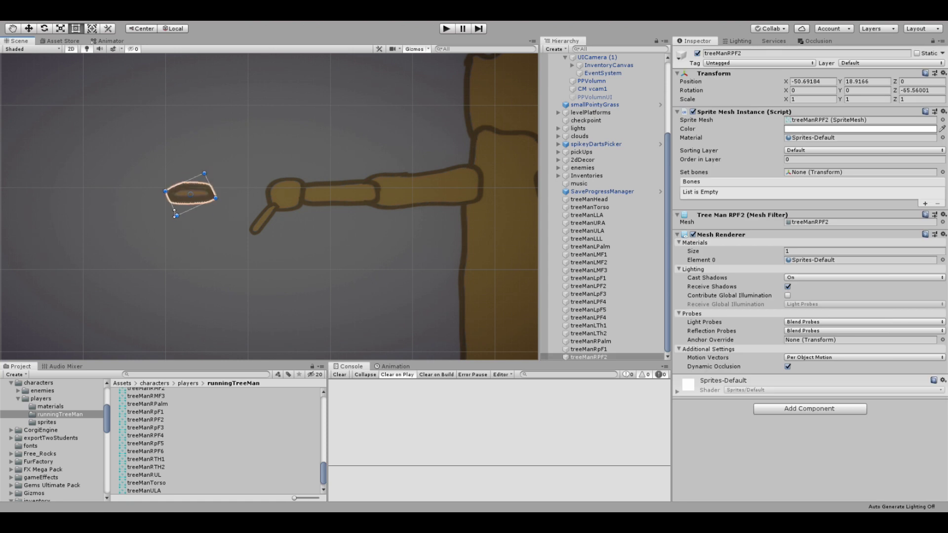
pyautogui.moveTo(175, 214); pyautogui.dragTo(183, 193)
pyautogui.moveTo(210, 152); pyautogui.dragTo(214, 177)
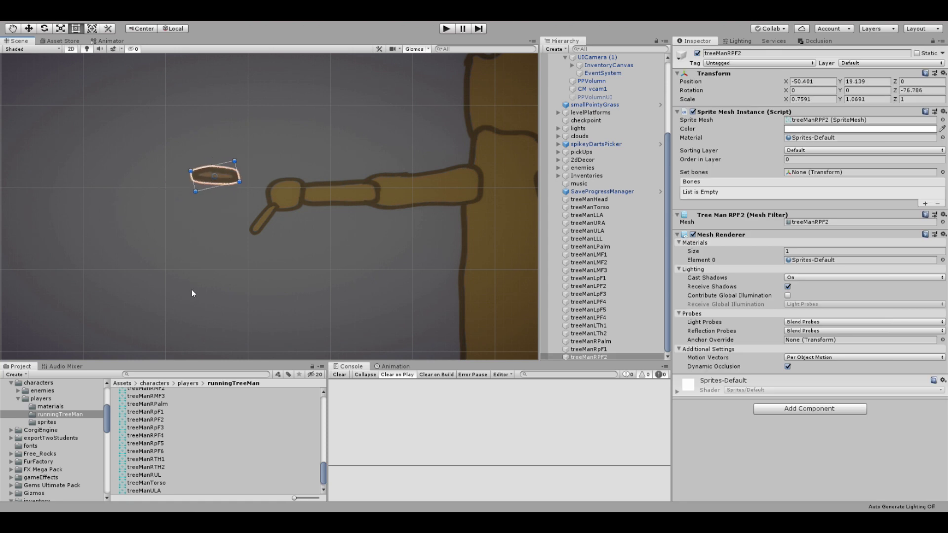
# Add finger meshes treeManRpF3 and treeManRPF4 near the right palm, with treeManRpF3 scaled to about 0.31 by 0.82 and rotated about -42 degrees.
pyautogui.moveTo(159, 430); pyautogui.dragTo(217, 294)
pyautogui.moveTo(216, 286); pyautogui.dragTo(227, 270)
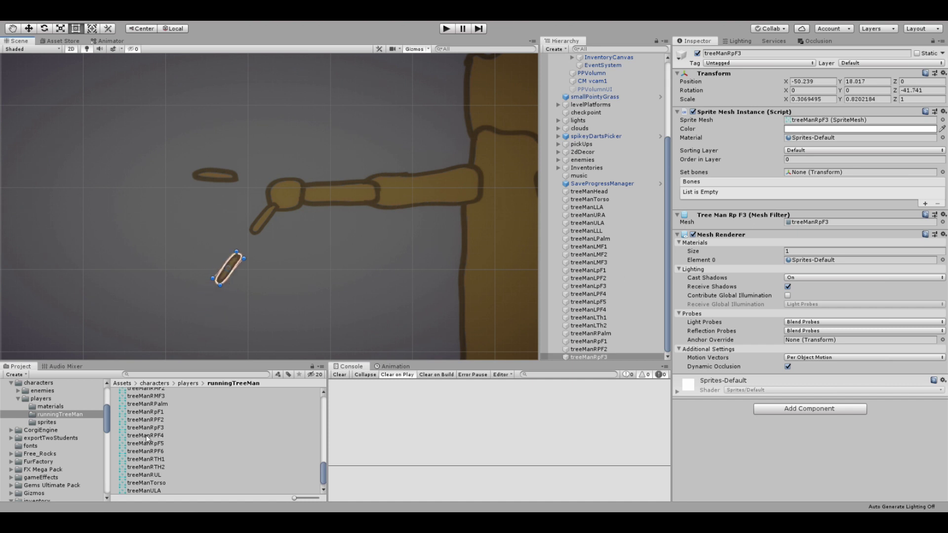
pyautogui.moveTo(146, 434); pyautogui.dragTo(183, 167)
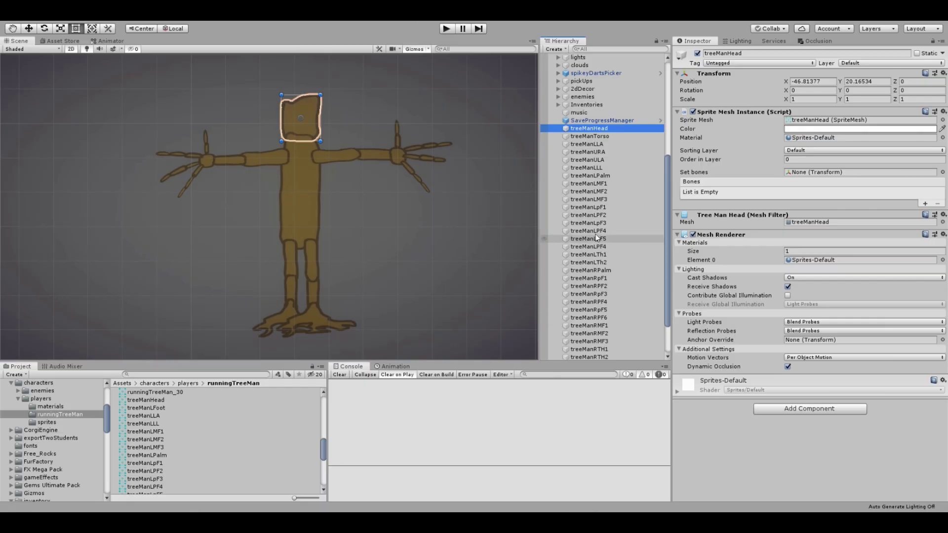
# Create an empty object at treeManHead's position and move it out to the top level above treeManHead.
pyautogui.scroll(-2, 596, 234)
pyautogui.scroll(5, 597, 233)
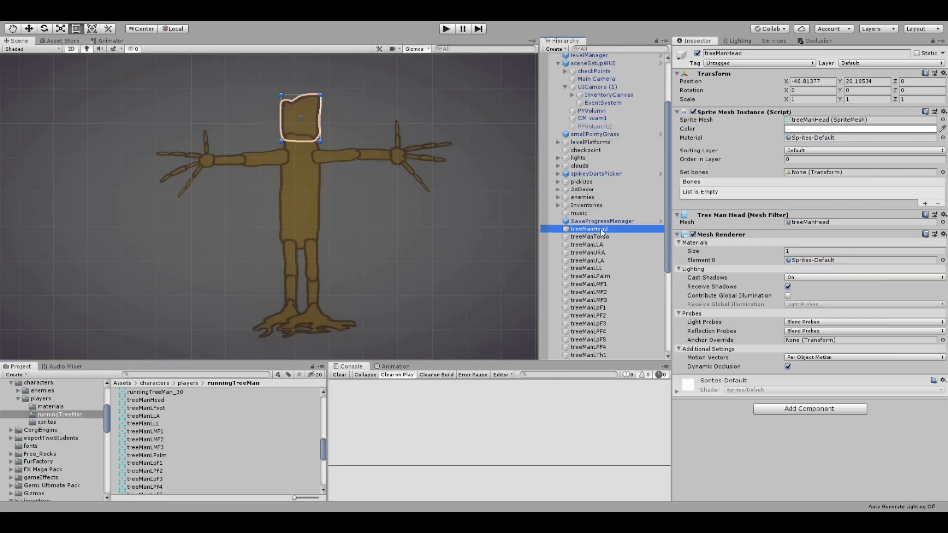
pyautogui.scroll(-3, 602, 234)
pyautogui.rightClick(630, 202)
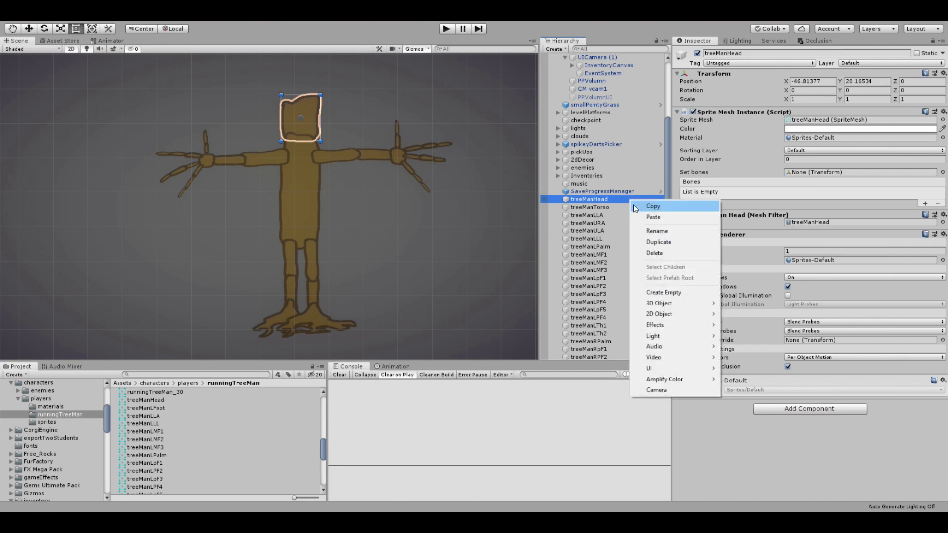
pyautogui.click(661, 297)
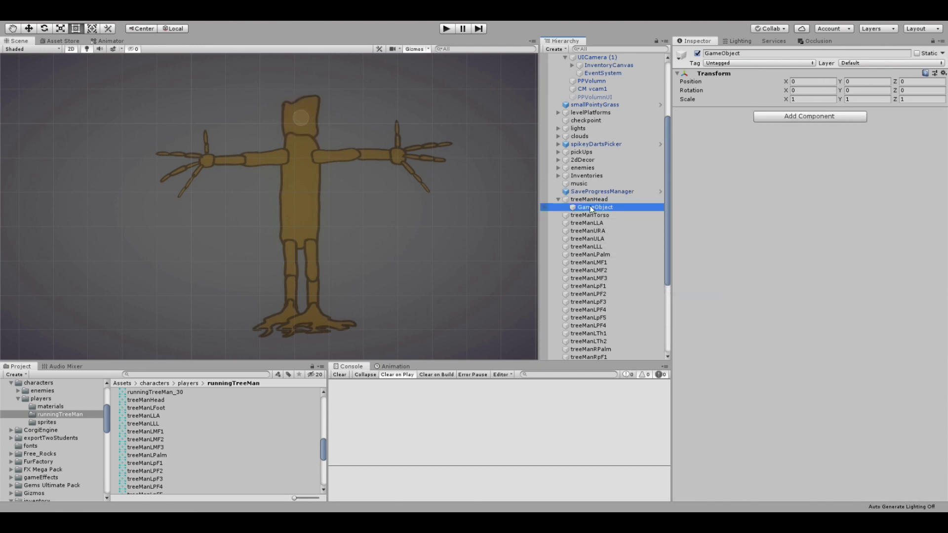
pyautogui.moveTo(582, 209)
pyautogui.mouseDown()
pyautogui.moveTo(579, 197)
pyautogui.moveTo(592, 200)
pyautogui.mouseUp()
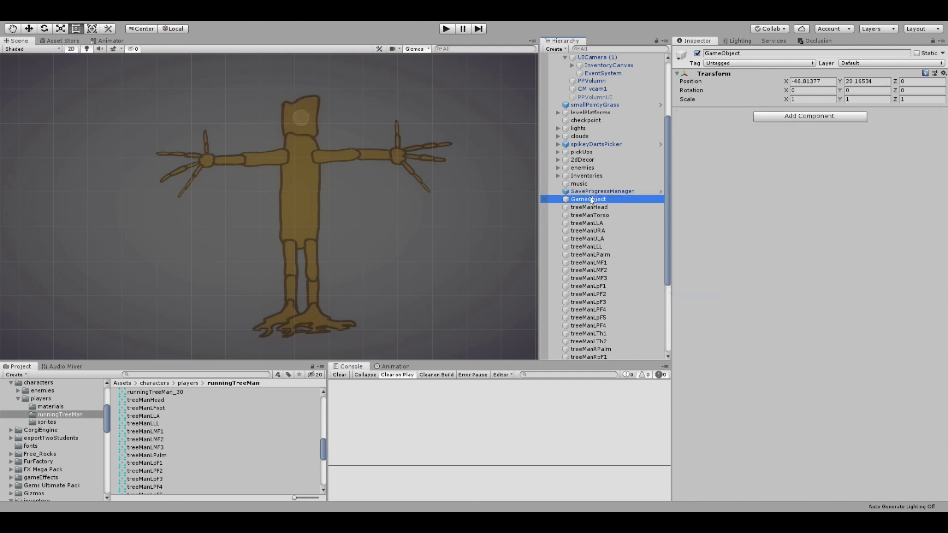
# Rename the new empty object as treeManModel.
pyautogui.click(591, 200)
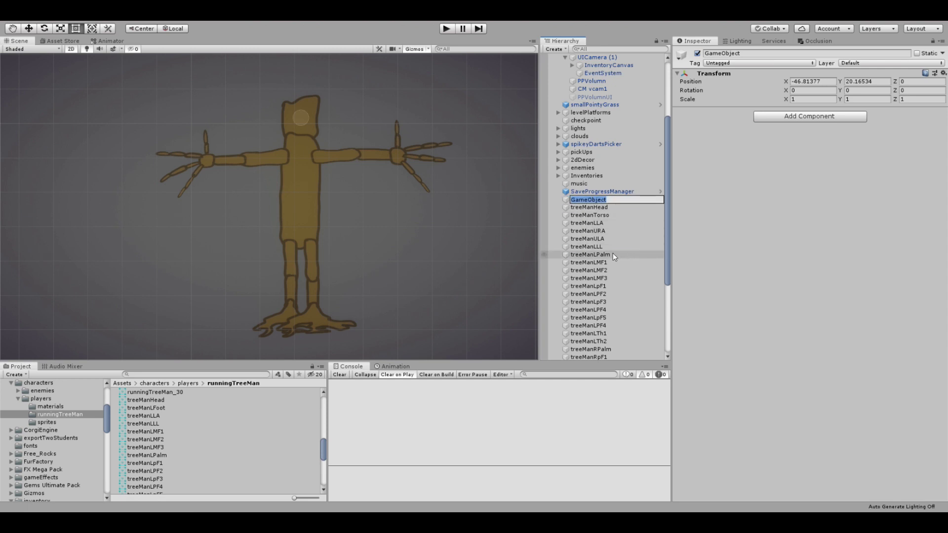
pyautogui.write('tree')
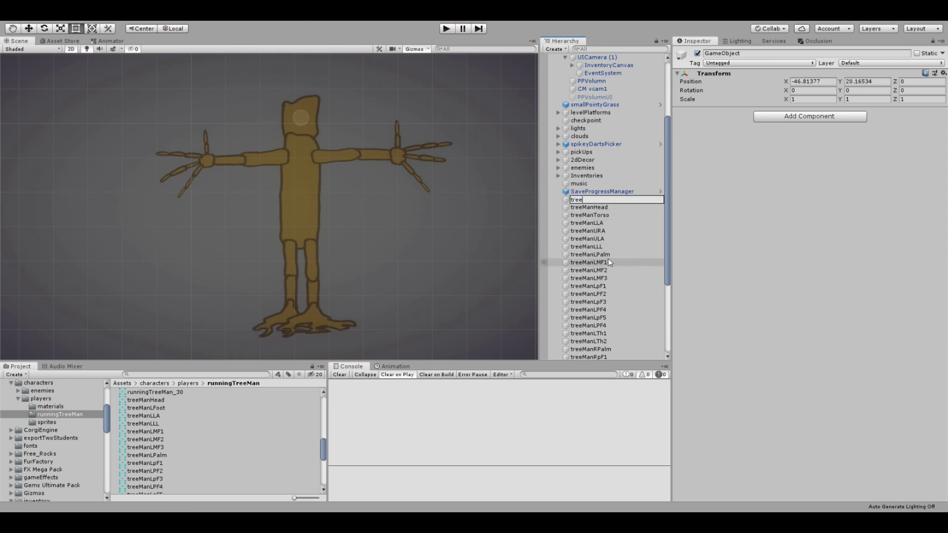
pyautogui.write('ManModel')
pyautogui.press('Return')
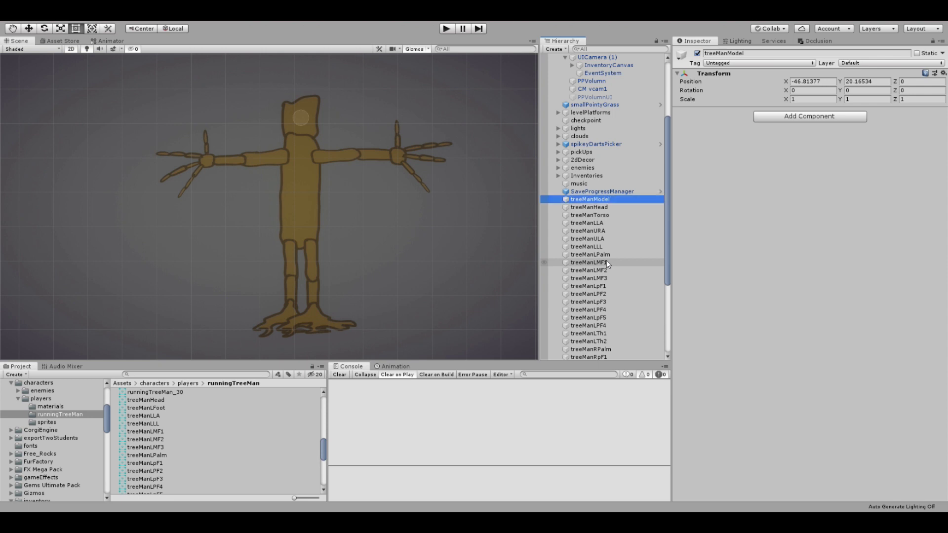
# Parent all body parts from treeManHead through treeManLFoot under treeManModel.
pyautogui.click(550, 208)
pyautogui.scroll(-5, 624, 245)
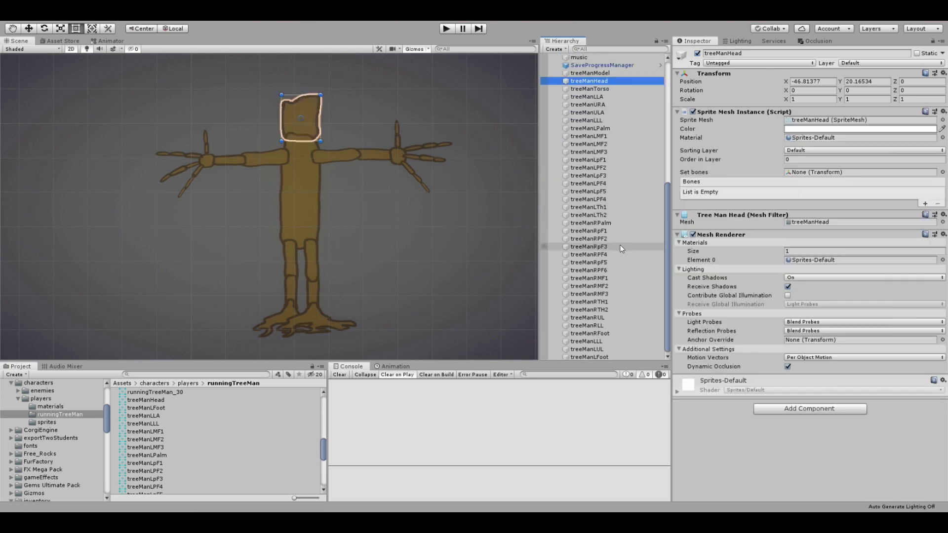
pyautogui.keyDown('shift'); pyautogui.click(606, 356); pyautogui.keyUp('shift')
pyautogui.moveTo(619, 319); pyautogui.dragTo(595, 74)
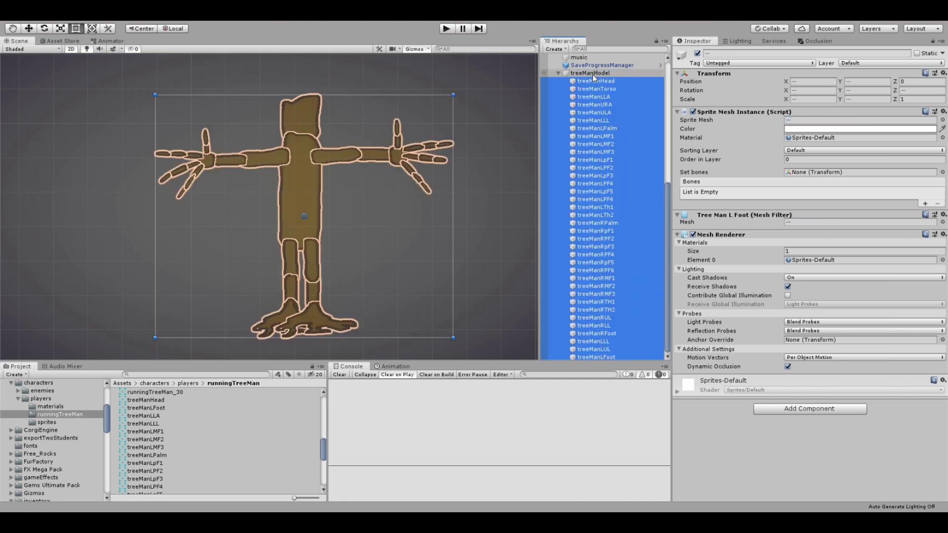
pyautogui.click(592, 74)
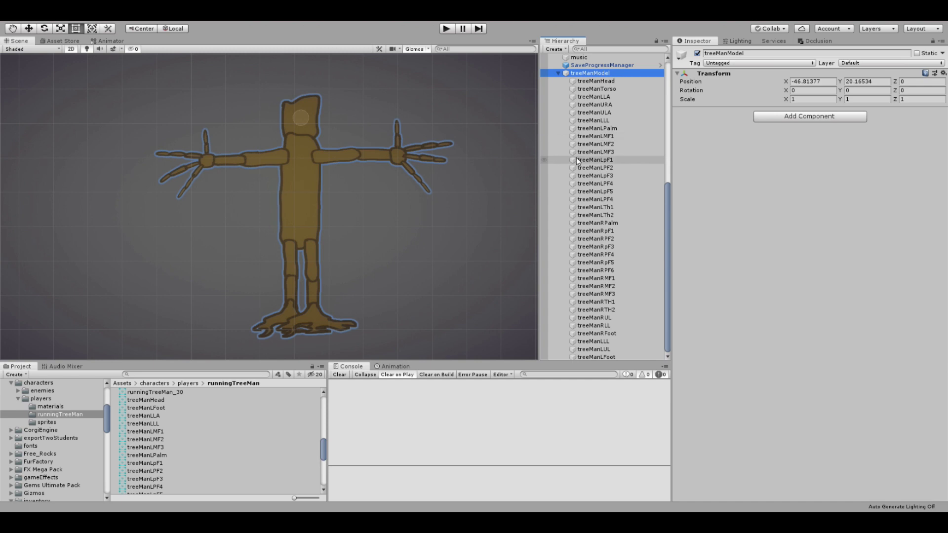
# Add a new sorting layer named treeMan at the end of the project's sorting layers.
pyautogui.click(613, 82)
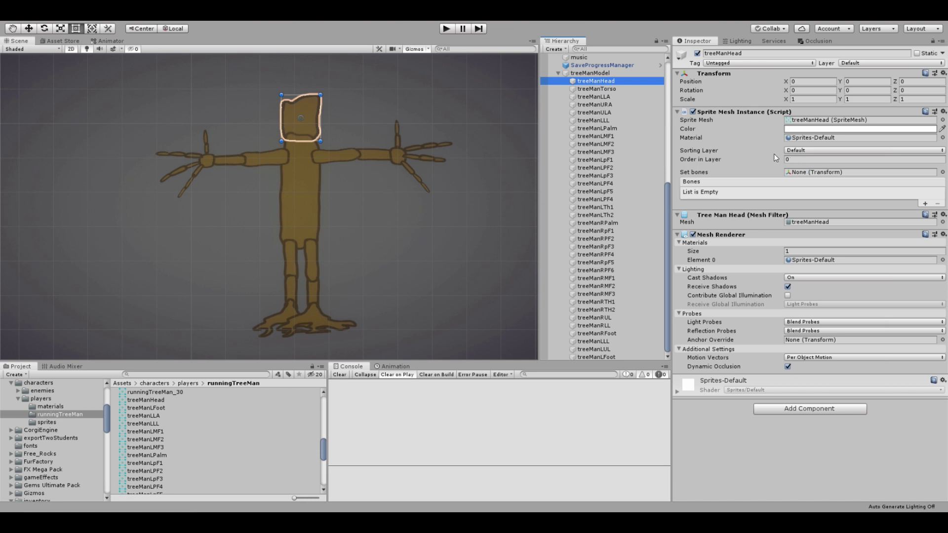
pyautogui.click(810, 150)
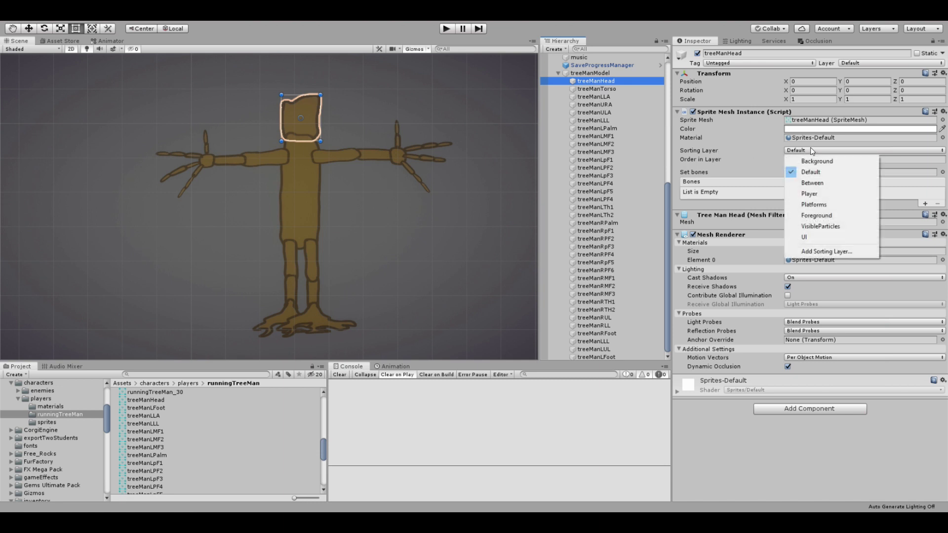
pyautogui.click(825, 251)
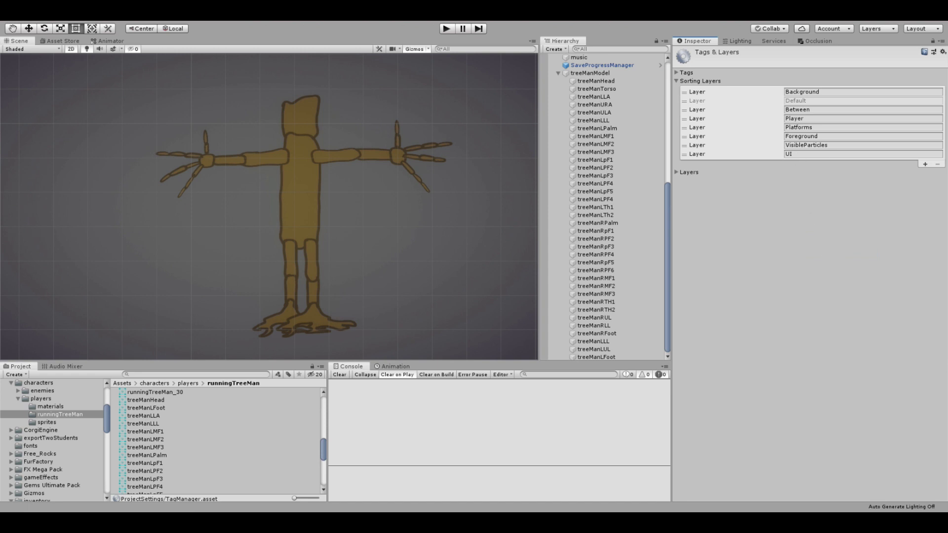
pyautogui.click(927, 165)
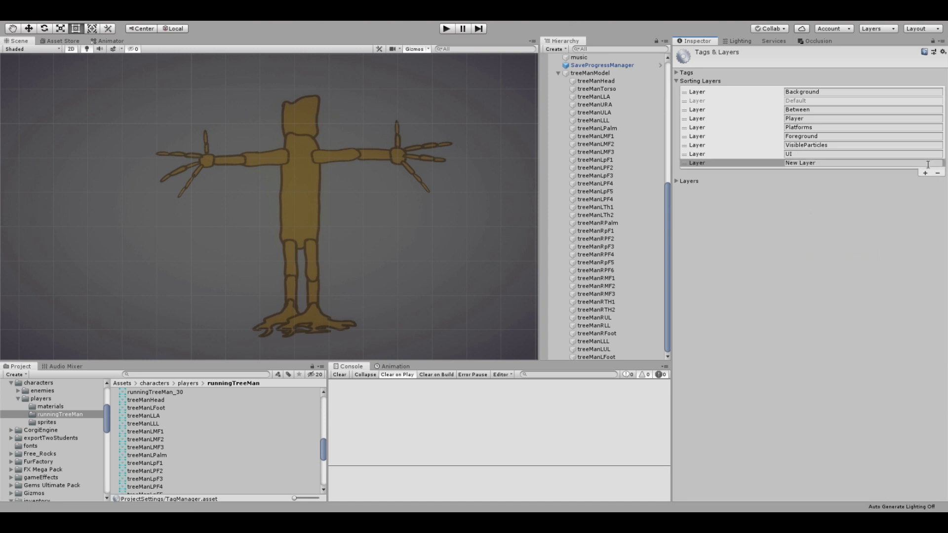
pyautogui.click(815, 163)
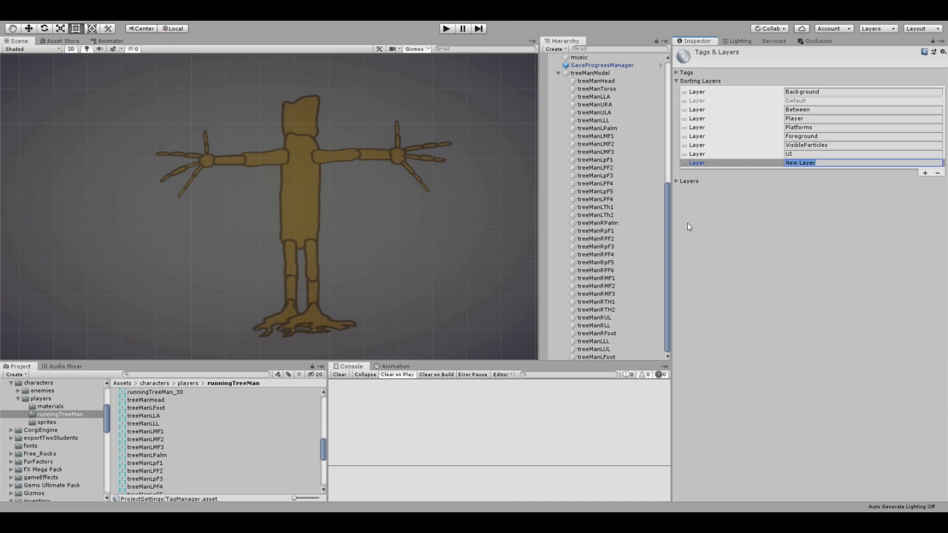
pyautogui.write('treeMan')
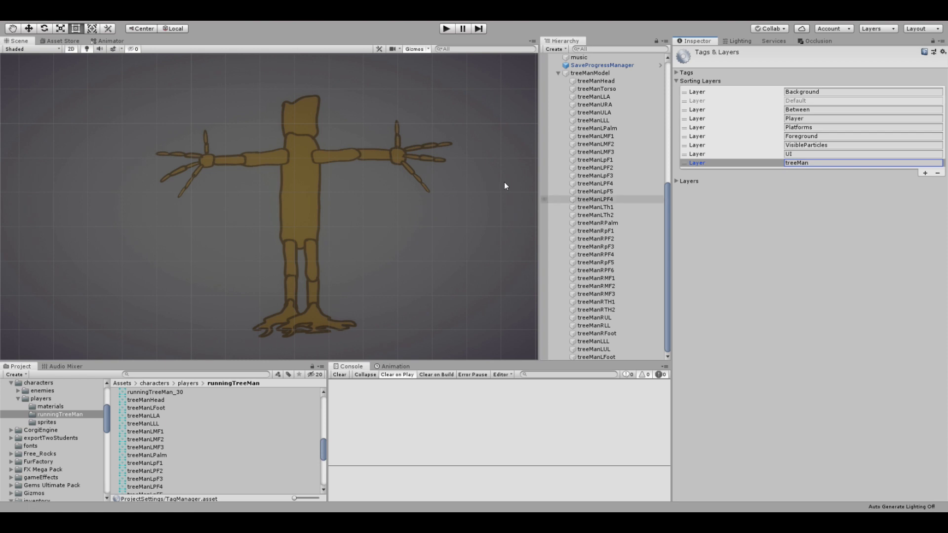
# Assign the treeMan sorting layer to treeManHead.
pyautogui.click(599, 80)
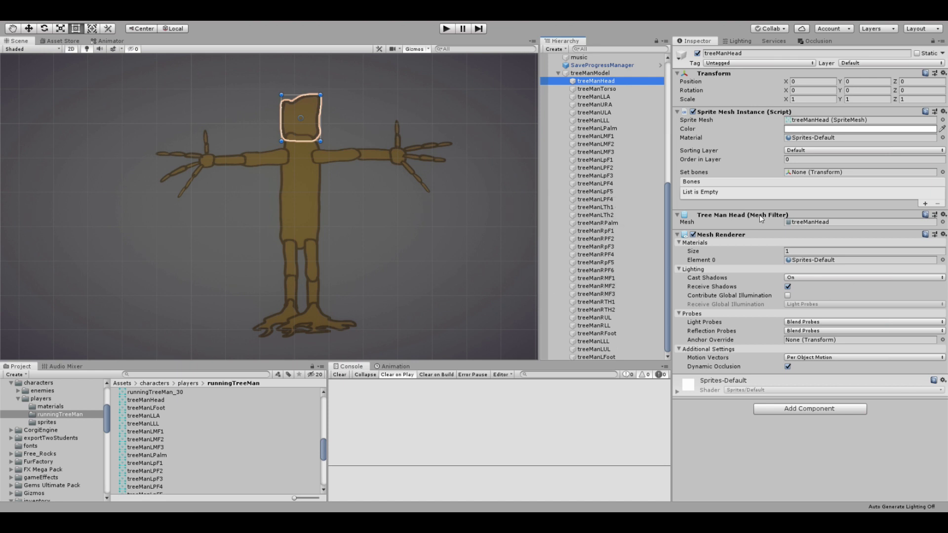
pyautogui.click(807, 152)
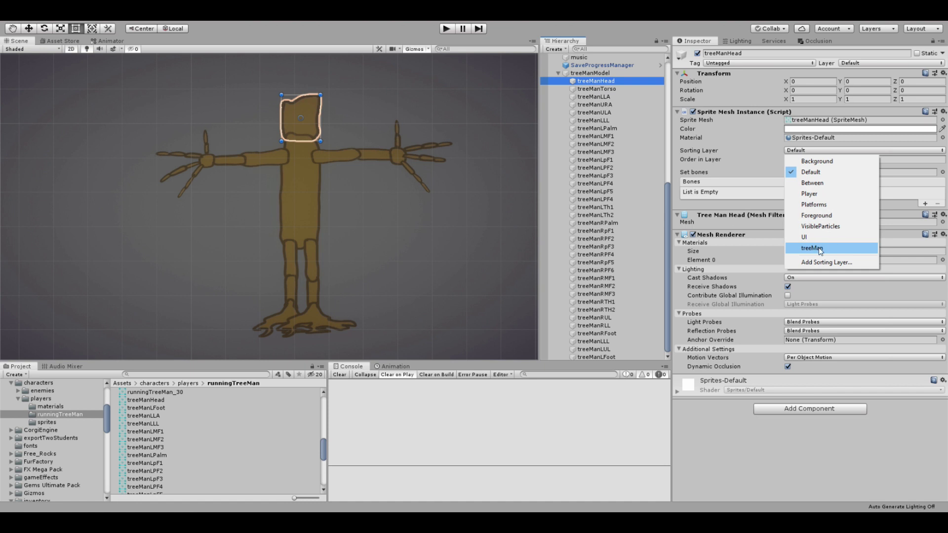
pyautogui.click(812, 248)
pyautogui.click(805, 159)
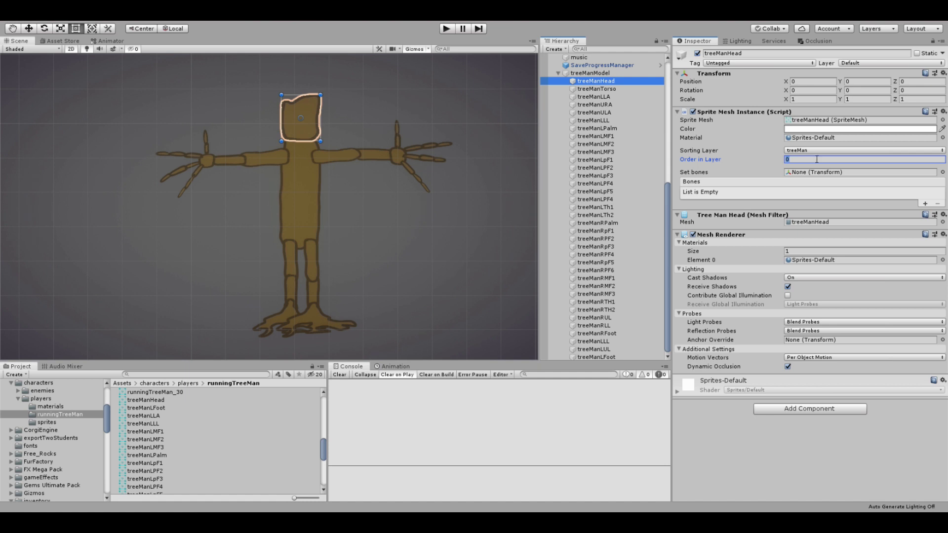
pyautogui.click(327, 311)
pyautogui.scroll(3, 327, 311)
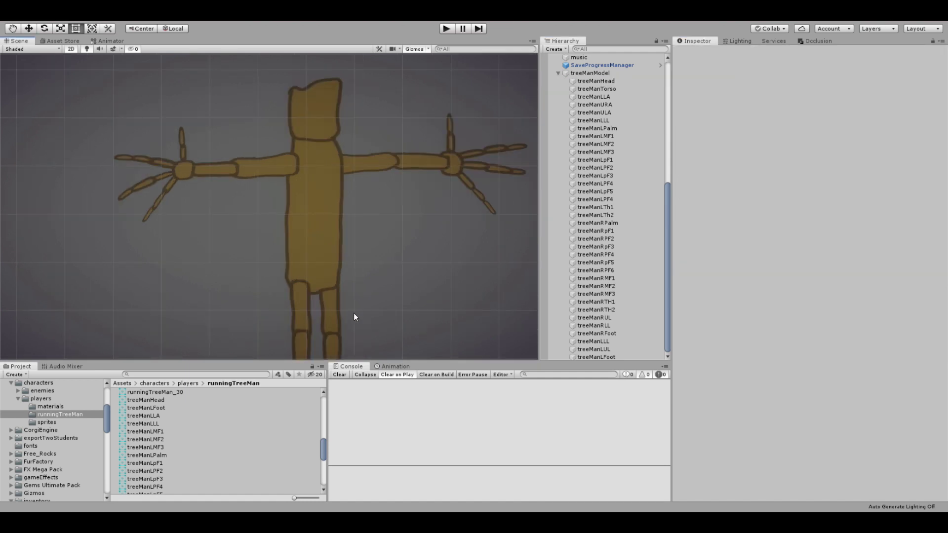
pyautogui.scroll(3, 354, 316)
pyautogui.scroll(-4, 220, 439)
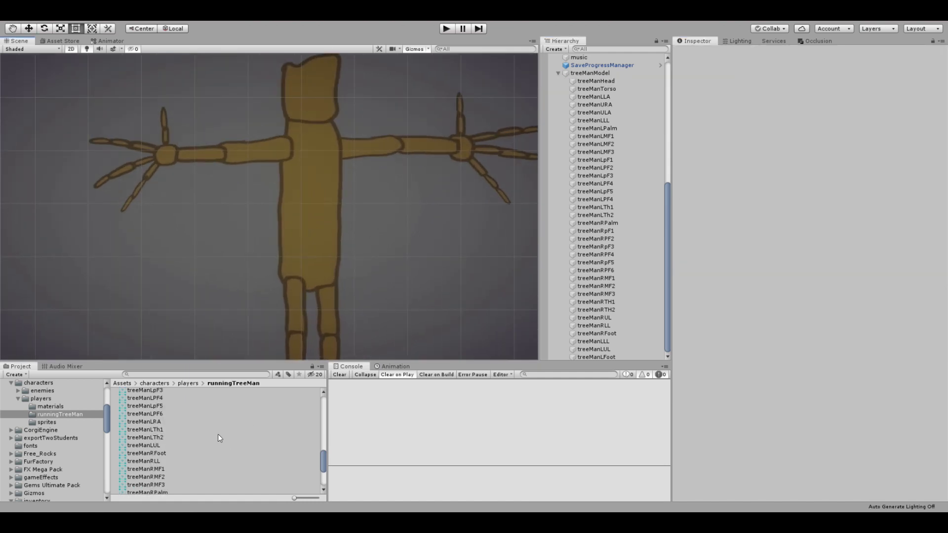
pyautogui.scroll(4, 218, 438)
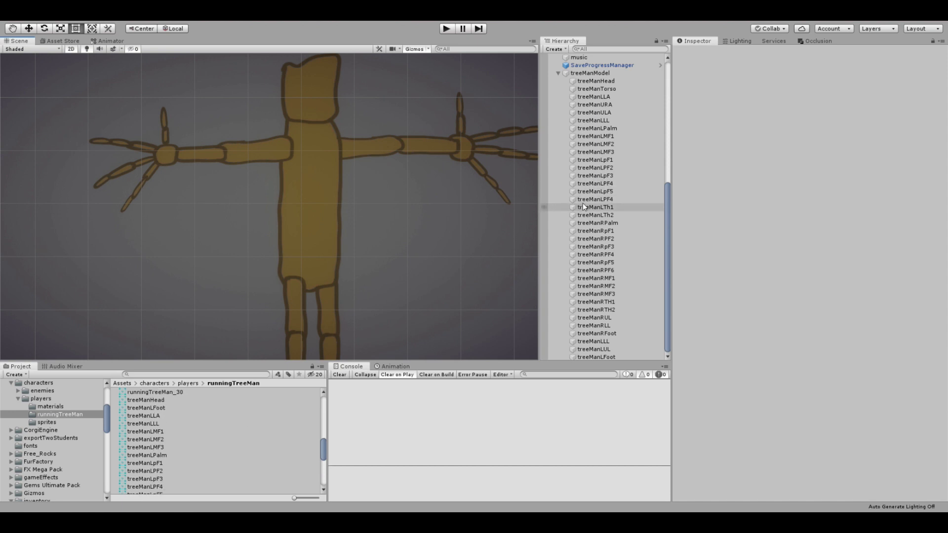
# Create an empty child object under treeManModel.
pyautogui.scroll(3, 583, 207)
pyautogui.click(558, 131)
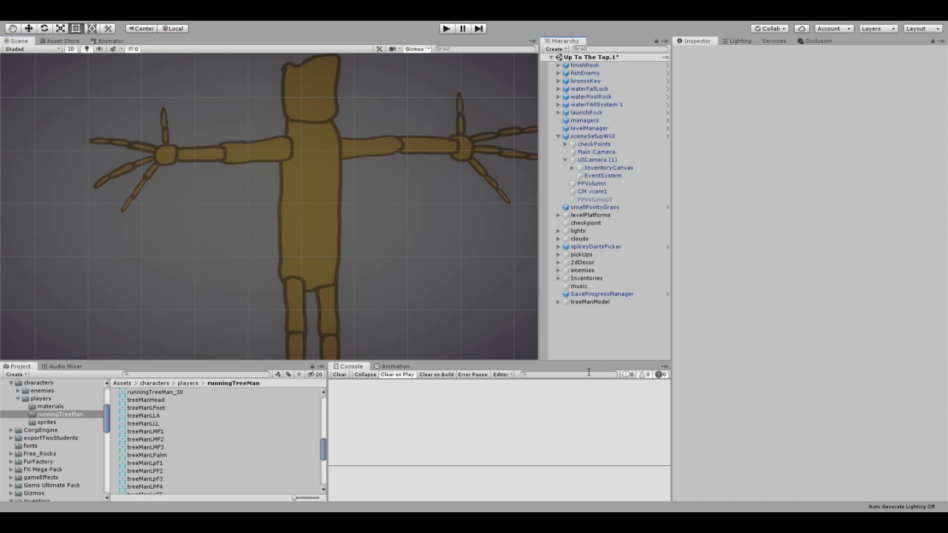
pyautogui.click(574, 301)
pyautogui.rightClick(574, 300)
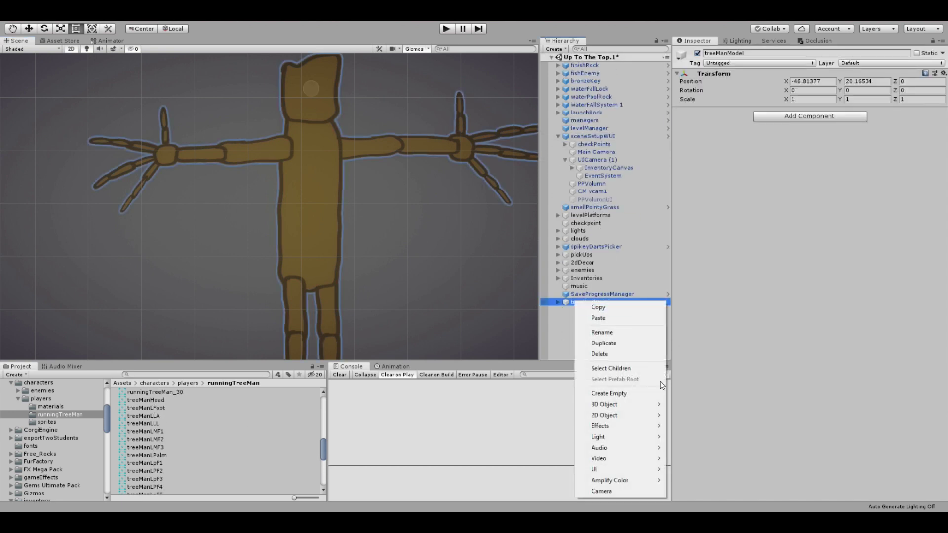
pyautogui.click(609, 393)
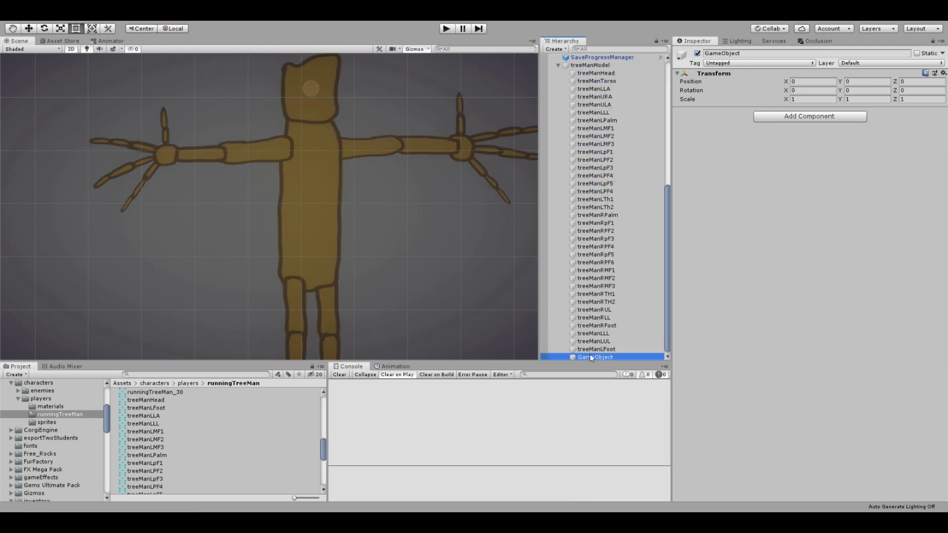
# Rename the new empty child object as bones.
pyautogui.click(591, 357)
pyautogui.click(623, 357)
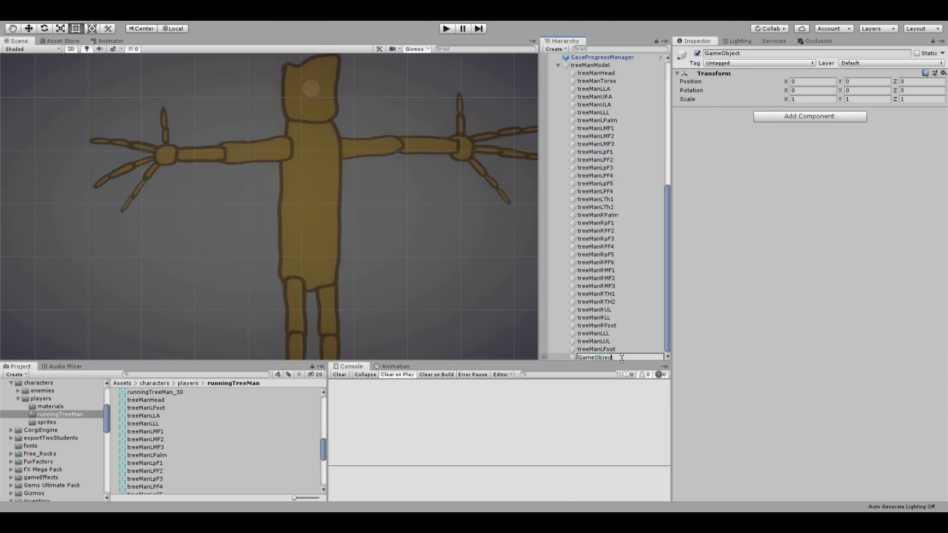
pyautogui.press('BackSpace')
pyautogui.press('BackSpace')
pyautogui.press('BackSpace')
pyautogui.press('BackSpace')
pyautogui.press('BackSpace')
pyautogui.press('BackSpace')
pyautogui.press('BackSpace')
pyautogui.press('BackSpace')
pyautogui.press('BackSpace')
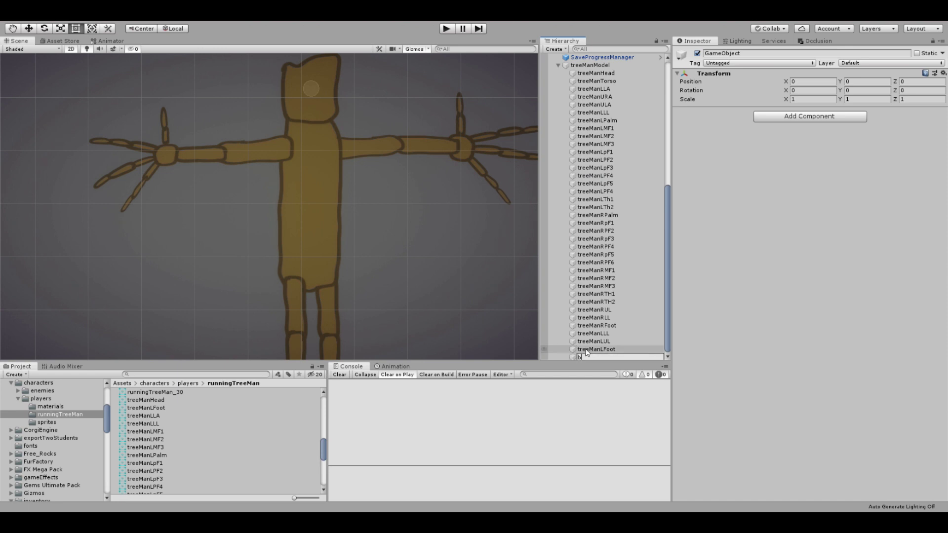
pyautogui.press('Return')
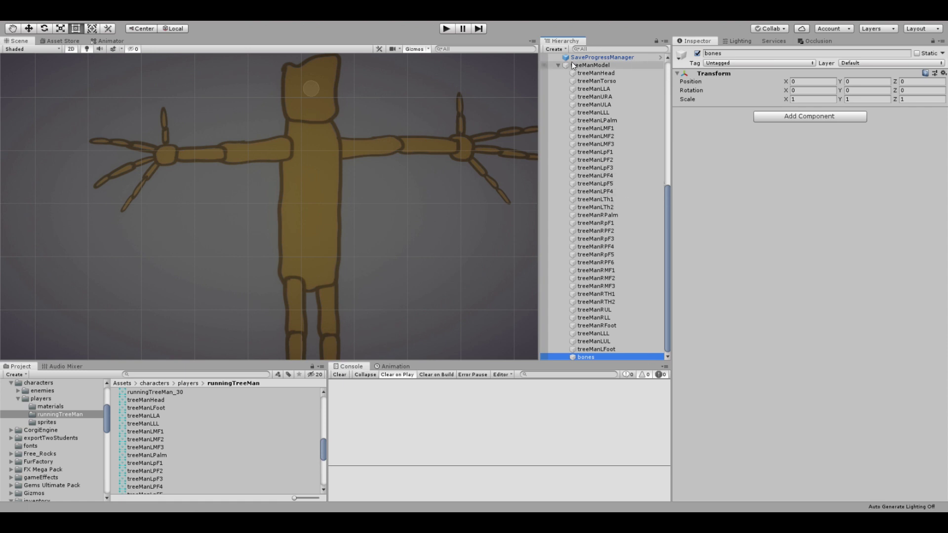
# Try to move the bones object from the end of the child list up to treeManModel.
pyautogui.scroll(10, 558, 64)
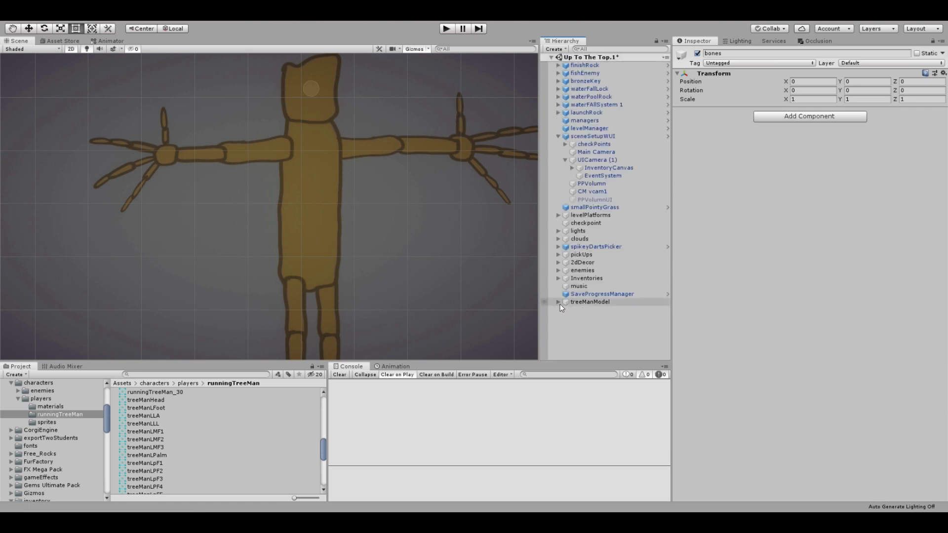
pyautogui.scroll(-10, 627, 338)
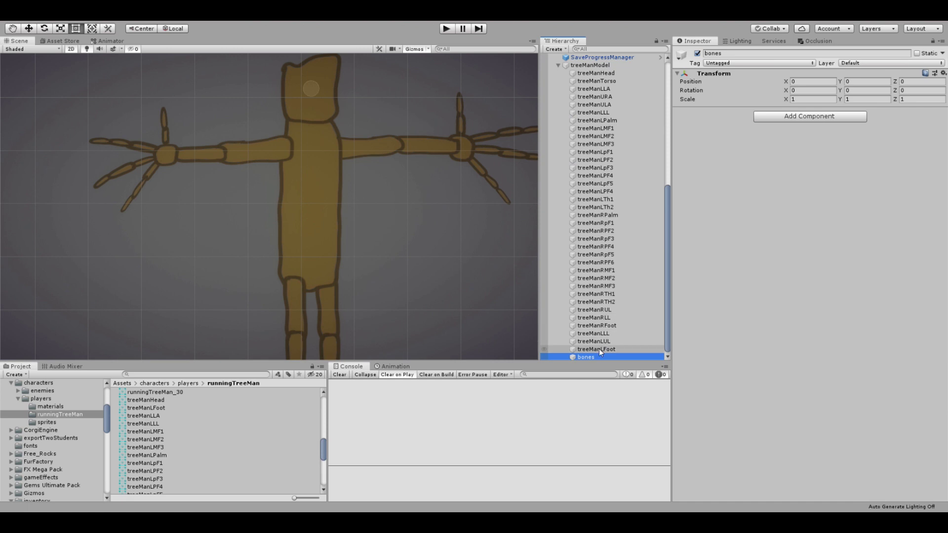
pyautogui.moveTo(594, 355); pyautogui.dragTo(581, 67)
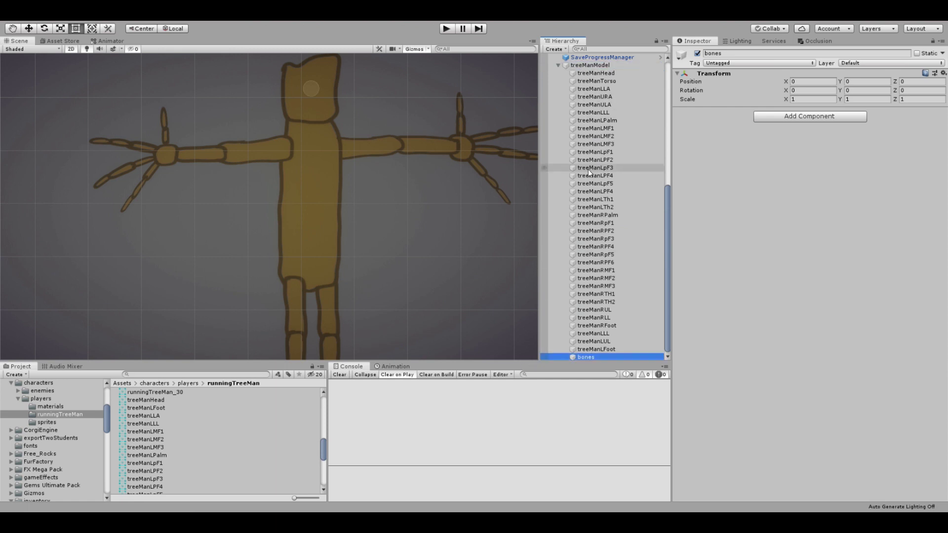
# Add a 2D bone as a child of the bones object.
pyautogui.rightClick(590, 356)
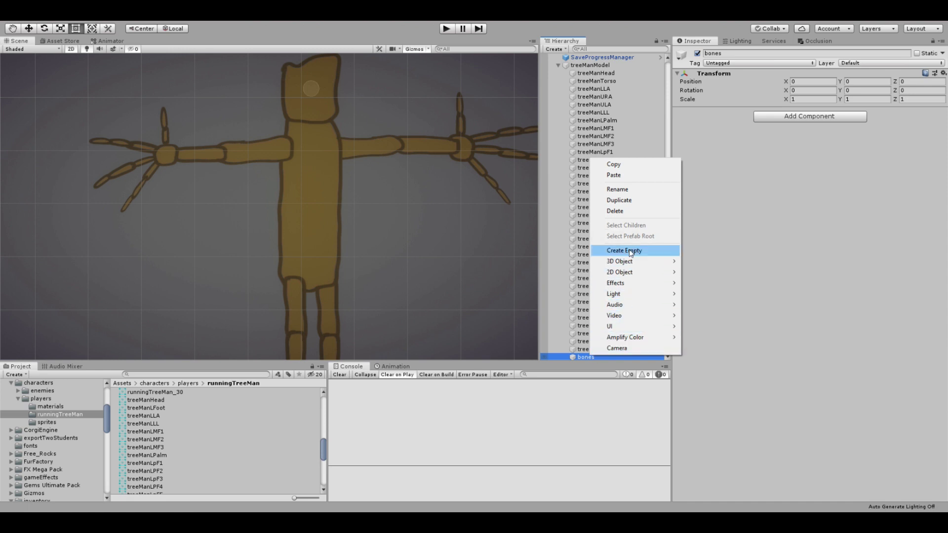
pyautogui.moveTo(627, 272)
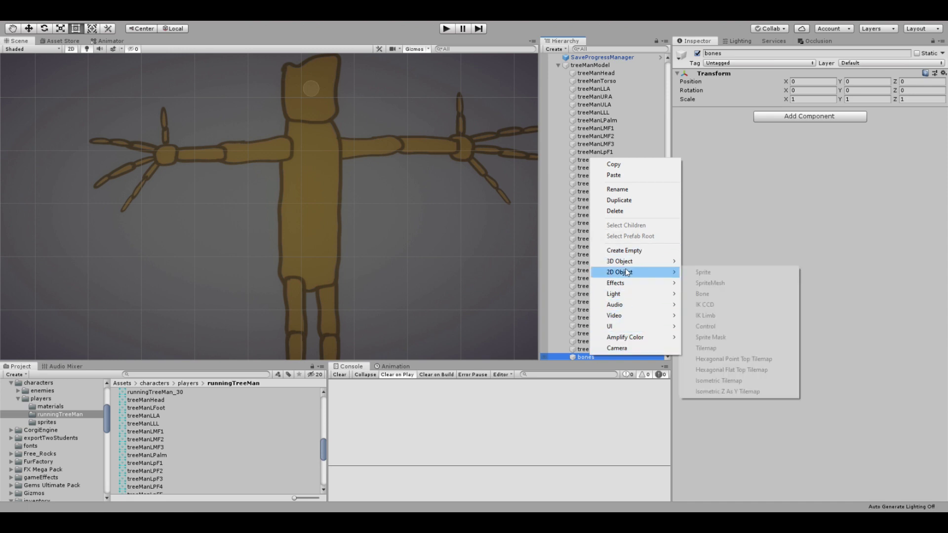
pyautogui.click(716, 295)
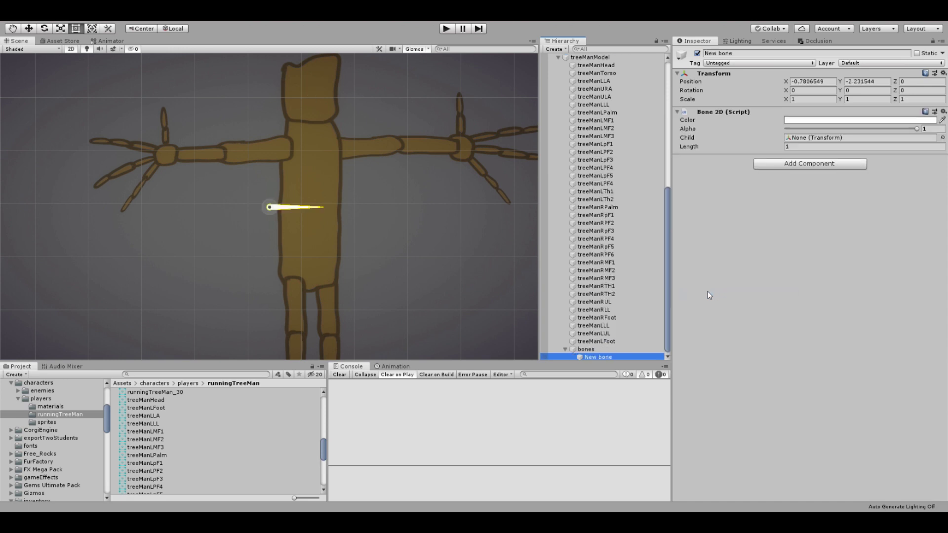
# Rotate the new bone upright to about 86 degrees.
pyautogui.moveTo(322, 207); pyautogui.dragTo(271, 188)
pyautogui.click(271, 210)
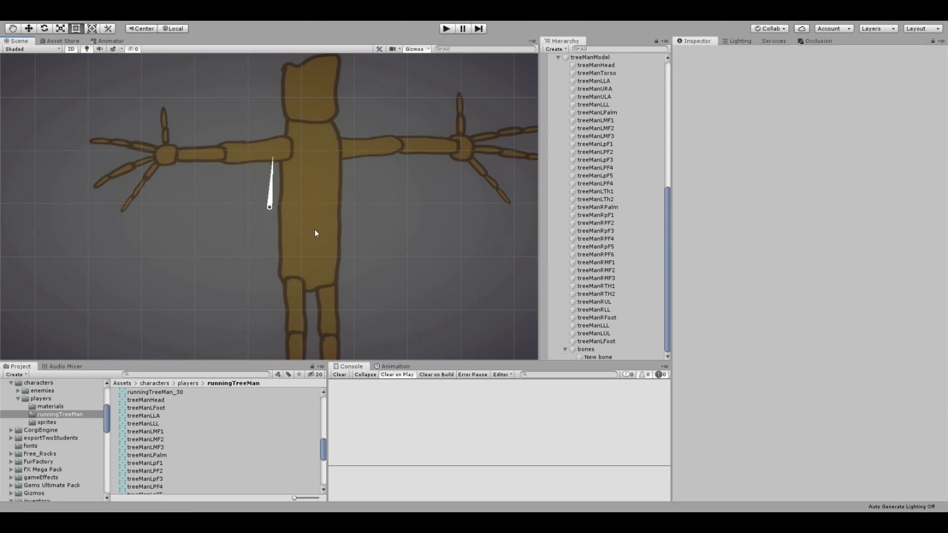
pyautogui.click(587, 350)
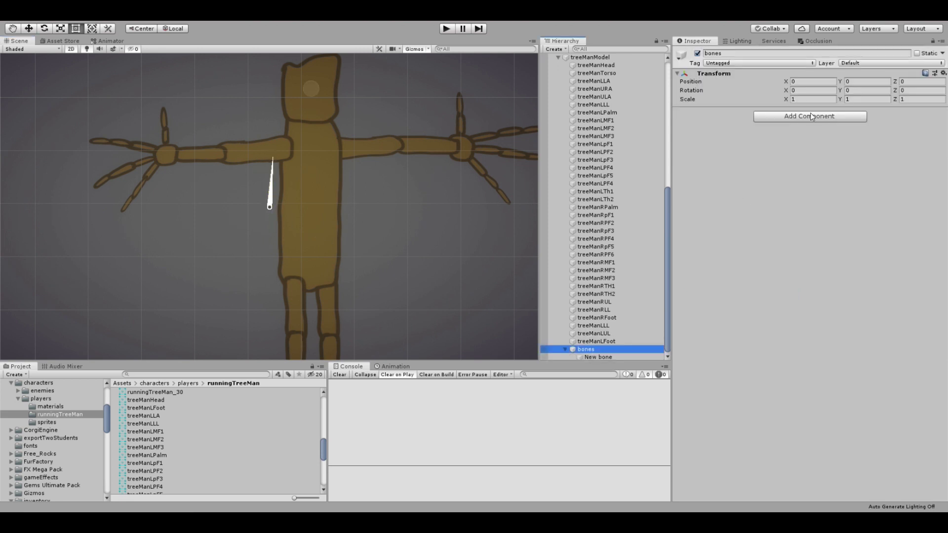
pyautogui.click(598, 357)
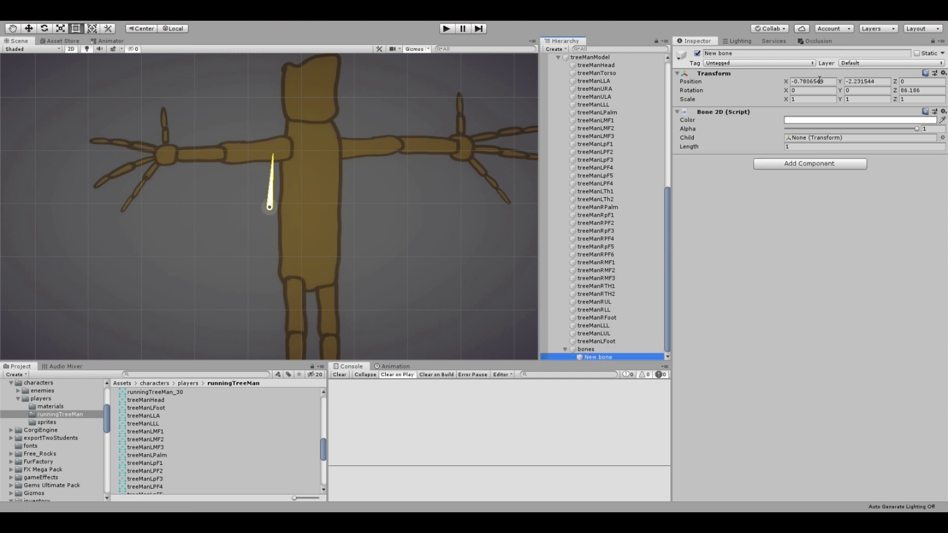
# Reset the new bone's transform so its position and rotation are all 0.
pyautogui.click(943, 74)
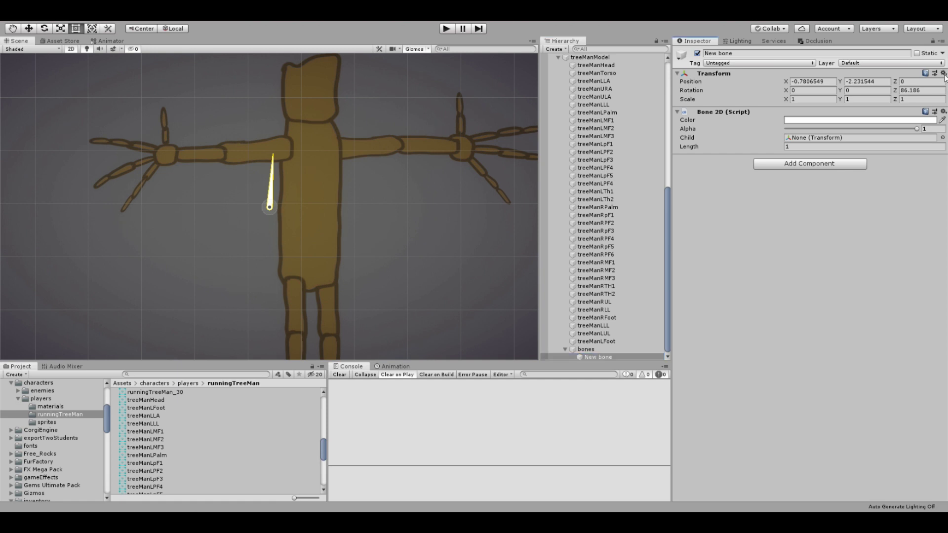
pyautogui.click(944, 74)
pyautogui.click(864, 82)
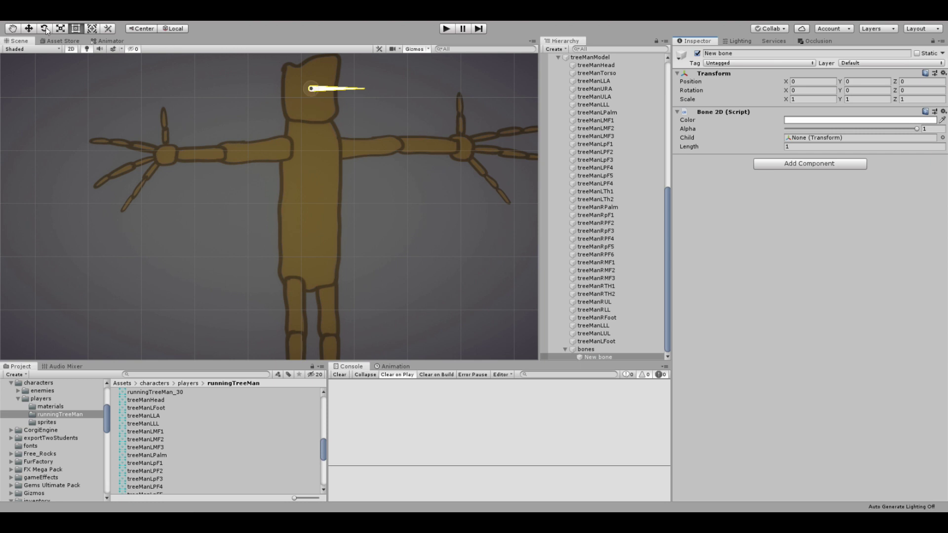
# Move the bone to the lower torso at about X 0.01, Y -3.31, and rotate it upright to about 91 degrees.
pyautogui.click(26, 29)
pyautogui.moveTo(307, 89); pyautogui.dragTo(311, 203)
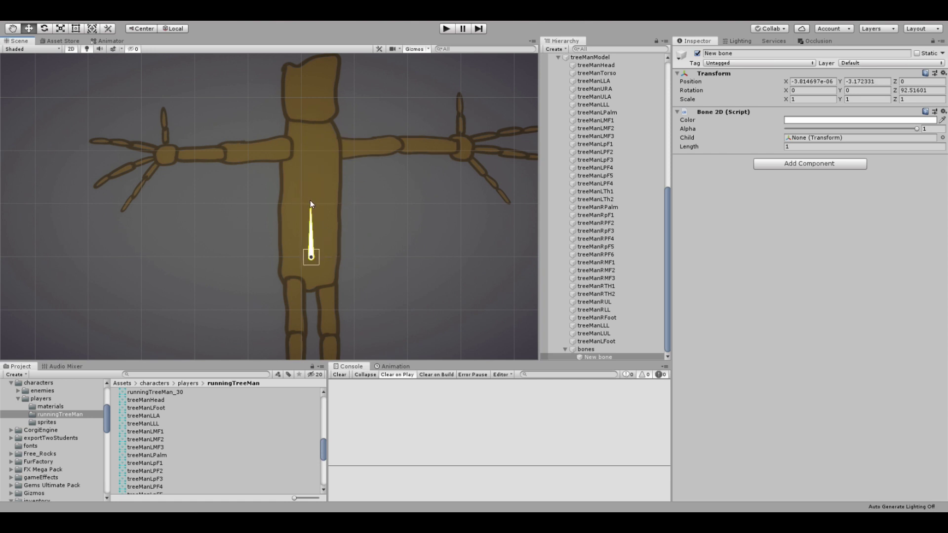
pyautogui.moveTo(312, 259); pyautogui.dragTo(311, 266)
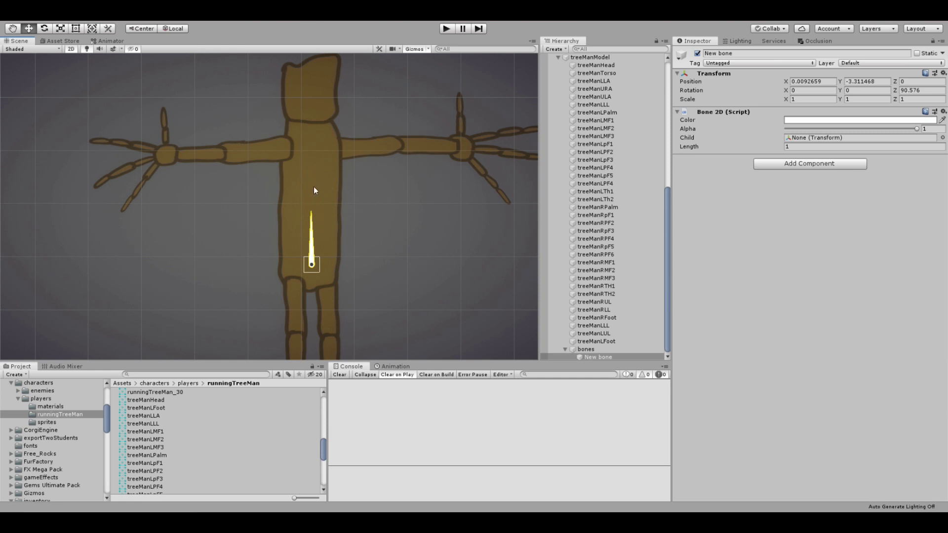
# Tilt the lower torso bone slightly to a rotation of about 85 degrees.
pyautogui.click(316, 212)
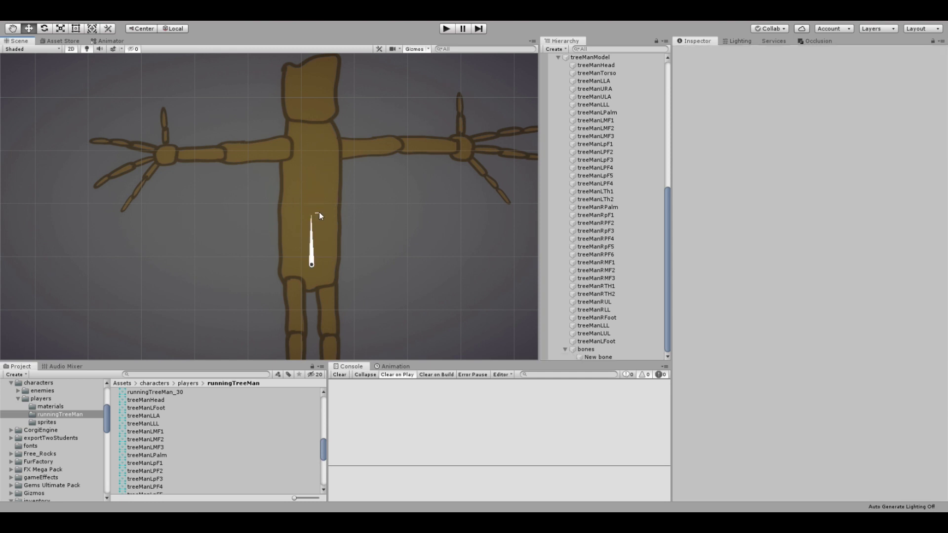
pyautogui.click(312, 257)
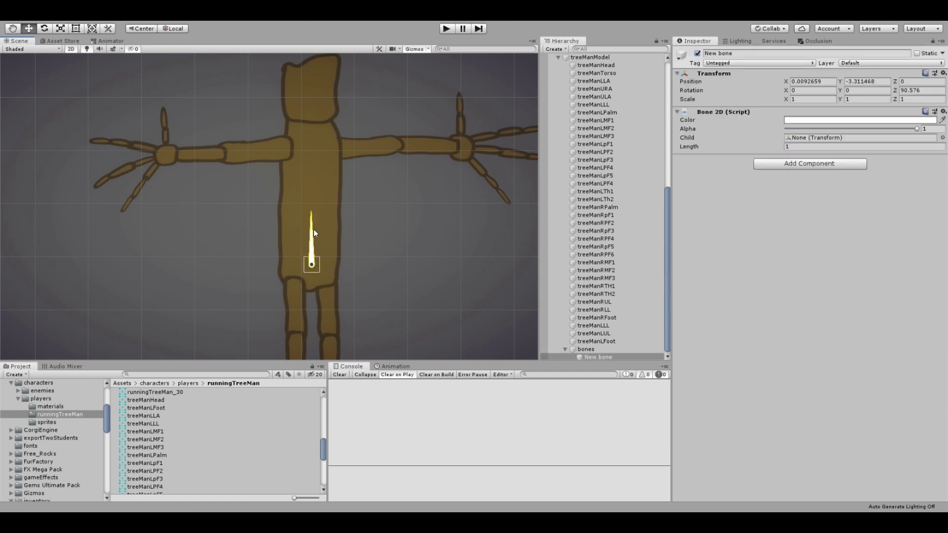
pyautogui.moveTo(309, 217); pyautogui.dragTo(315, 218)
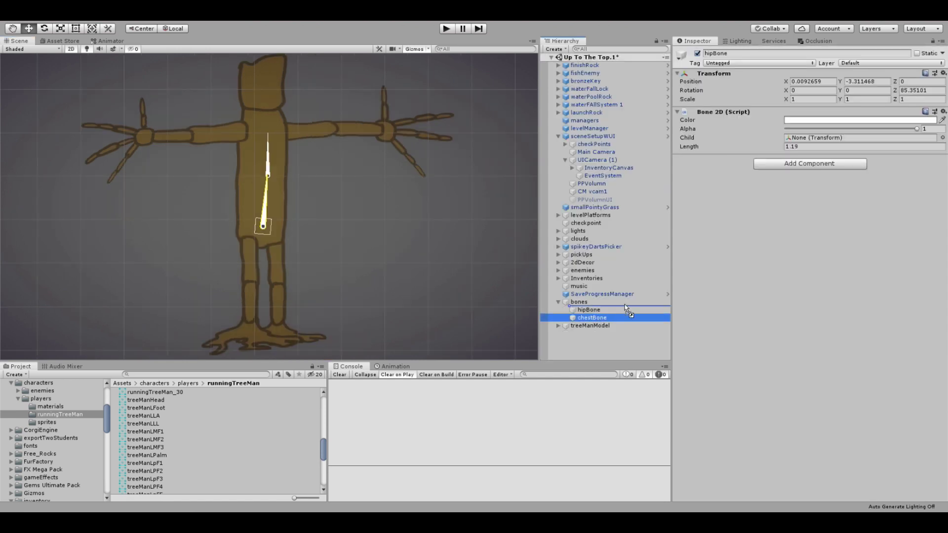
# Make chestBone a child of hipBone and rotate hipBone slightly to about 84.7 degrees.
pyautogui.click(613, 310)
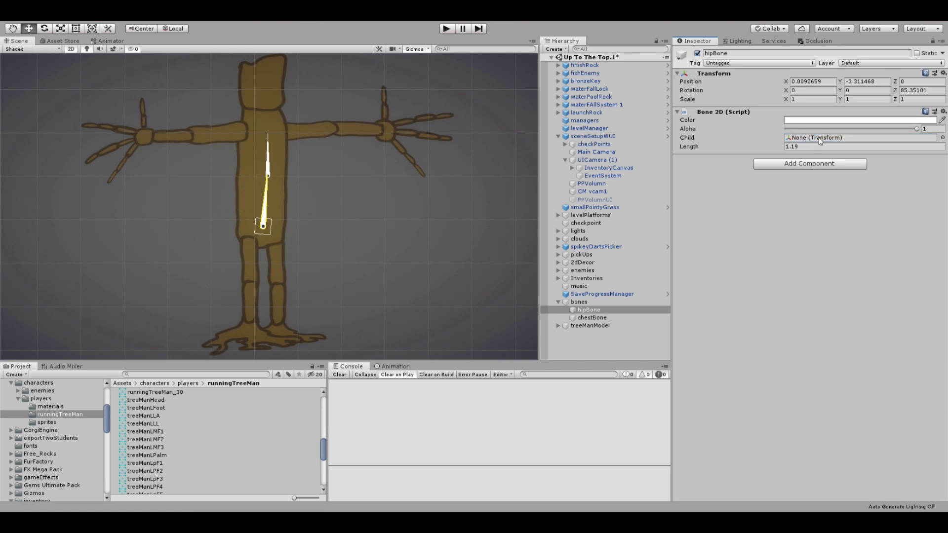
pyautogui.click(267, 180)
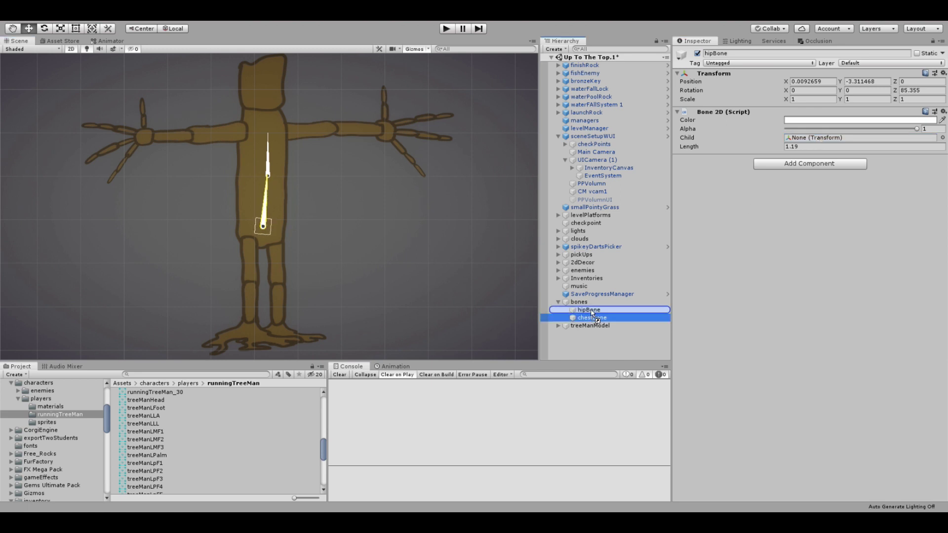
pyautogui.click(272, 195)
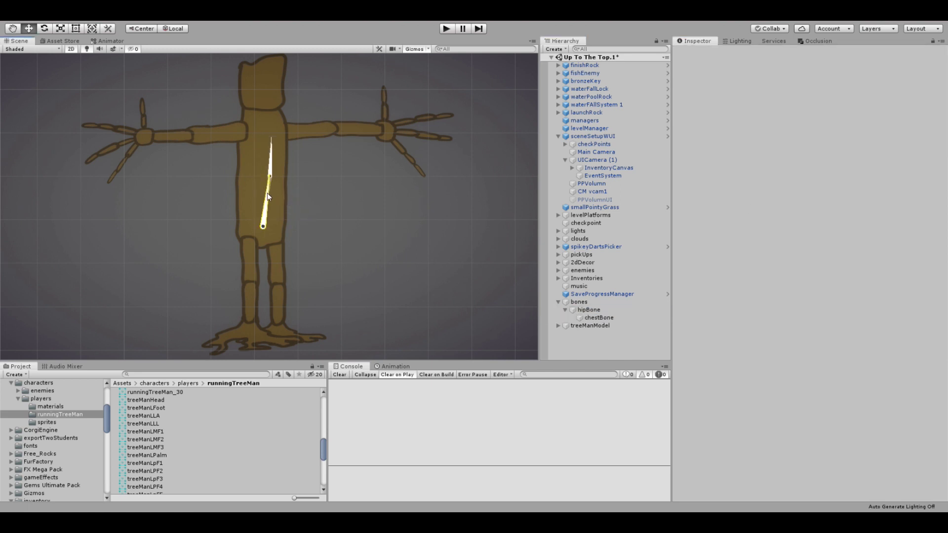
# Set chestBone's length to 1.54 and rotate it to about 7 degrees so it reaches the neck.
pyautogui.click(597, 318)
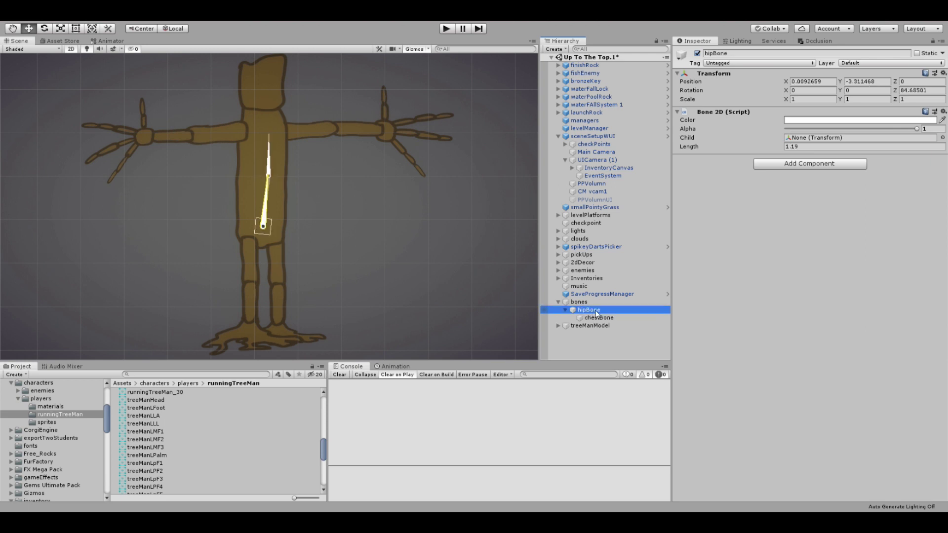
pyautogui.moveTo(775, 147); pyautogui.dragTo(782, 145)
pyautogui.moveTo(268, 111); pyautogui.dragTo(265, 112)
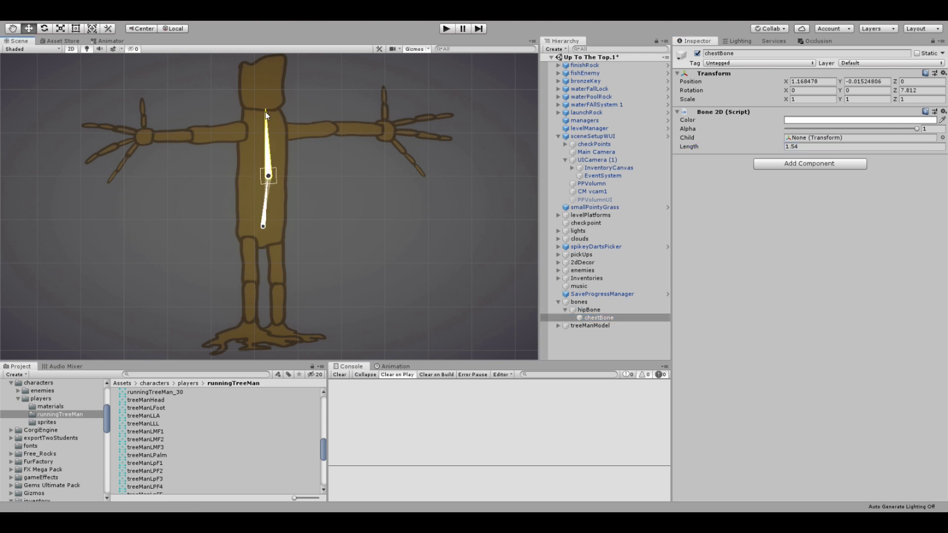
# Add a child bone to chestBone and nudge chestBone's base to about X 1.18, Y -0.03, rotated about 9.6 degrees.
pyautogui.rightClick(601, 316)
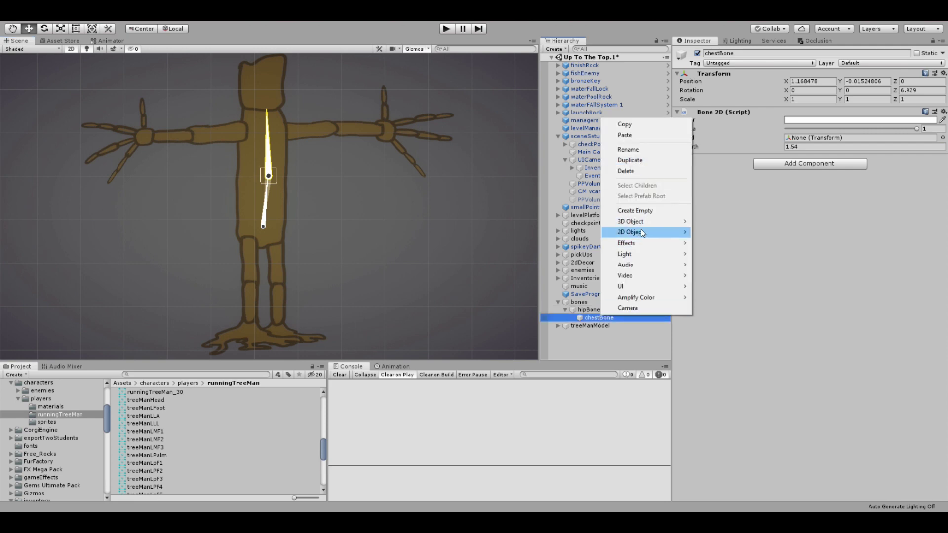
pyautogui.moveTo(641, 230)
pyautogui.click(711, 253)
pyautogui.moveTo(283, 107); pyautogui.dragTo(271, 111)
pyautogui.click(268, 183)
pyautogui.click(276, 173)
pyautogui.moveTo(277, 173)
pyautogui.mouseDown()
pyautogui.moveTo(250, 174)
pyautogui.moveTo(270, 174)
pyautogui.mouseUp()
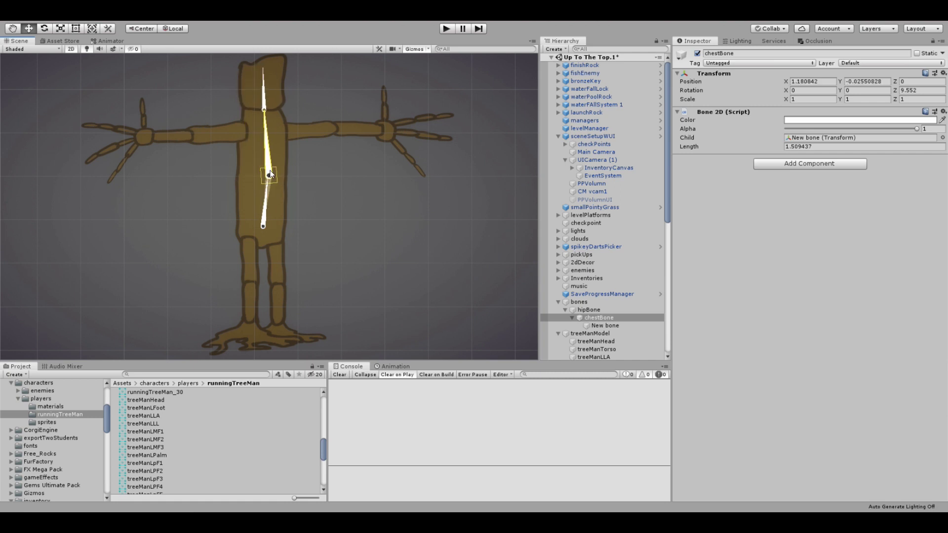
# Delete chestBone together with its child bone.
pyautogui.click(594, 319)
pyautogui.rightClick(598, 321)
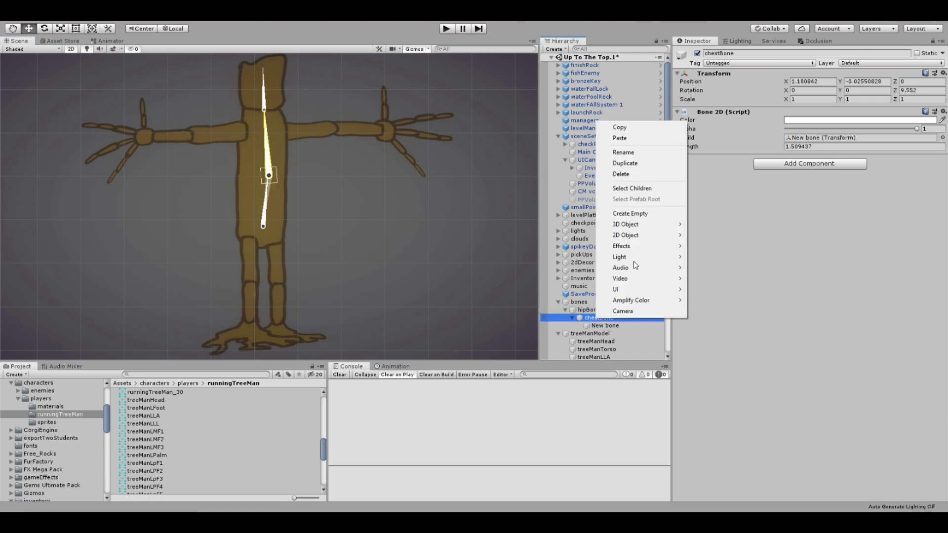
pyautogui.click(627, 171)
# Add a child bone named chestBone to hipBone, with length 1.4 and a rotation of about 7 degrees.
pyautogui.click(597, 311)
pyautogui.rightClick(597, 312)
pyautogui.moveTo(635, 432)
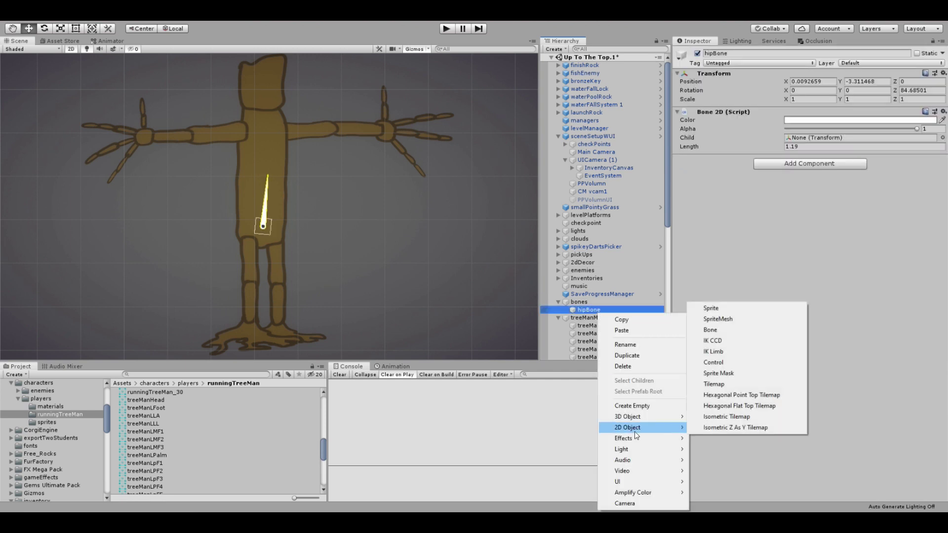
pyautogui.click(703, 340)
pyautogui.write('ches')
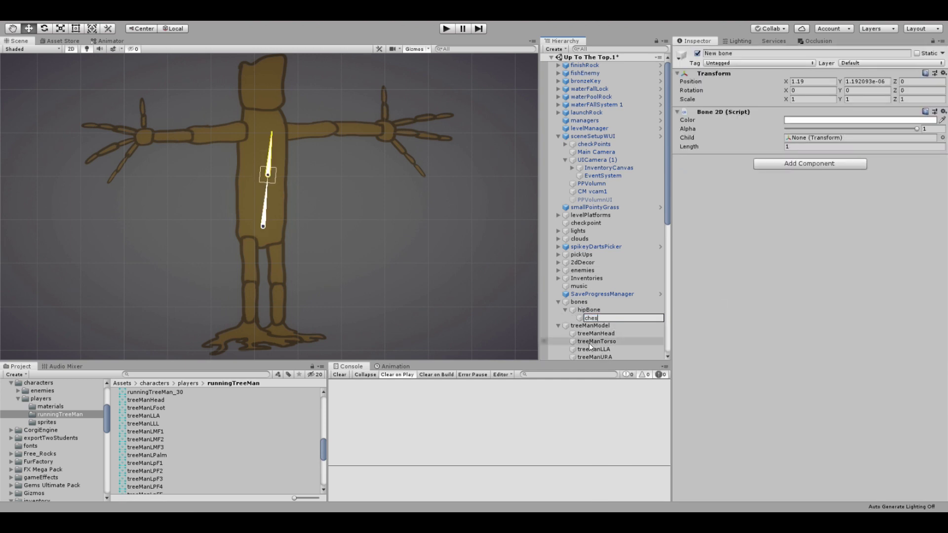
pyautogui.write('tBone')
pyautogui.press('Return')
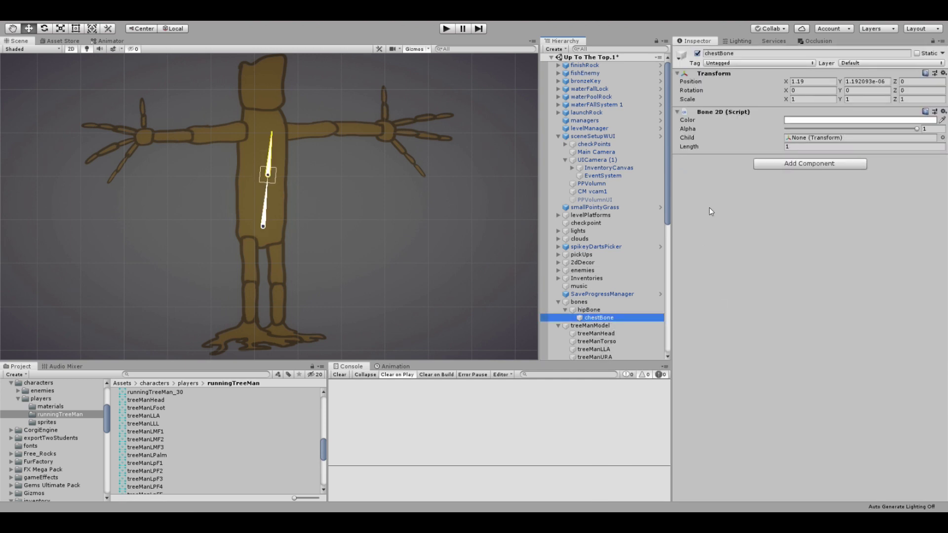
pyautogui.moveTo(775, 145); pyautogui.dragTo(778, 144)
pyautogui.moveTo(271, 124)
pyautogui.mouseDown()
pyautogui.moveTo(277, 141)
pyautogui.moveTo(268, 117)
pyautogui.mouseUp()
# Add a child bone named headBone to chestBone and rotate it to about -1.1 degrees.
pyautogui.rightClick(573, 318)
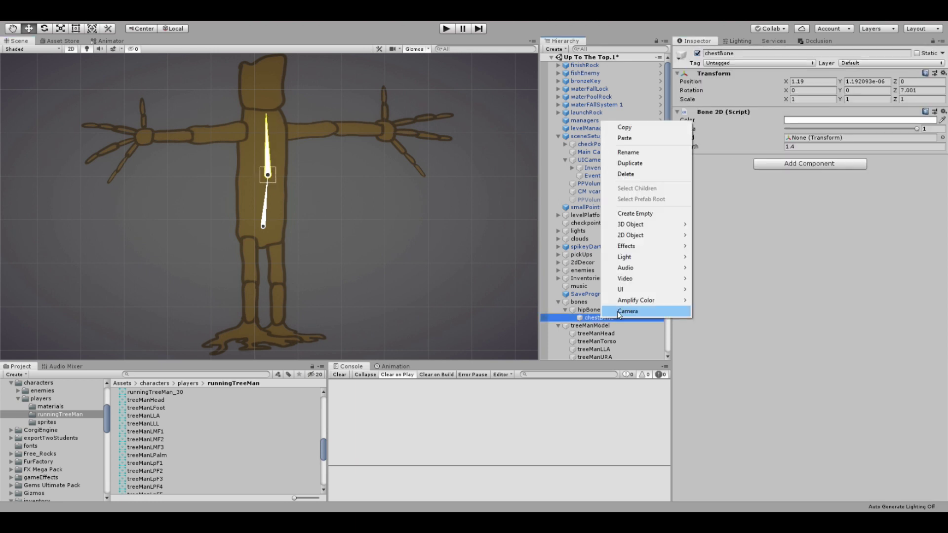
pyautogui.moveTo(701, 239)
pyautogui.click(756, 256)
pyautogui.write('headBone')
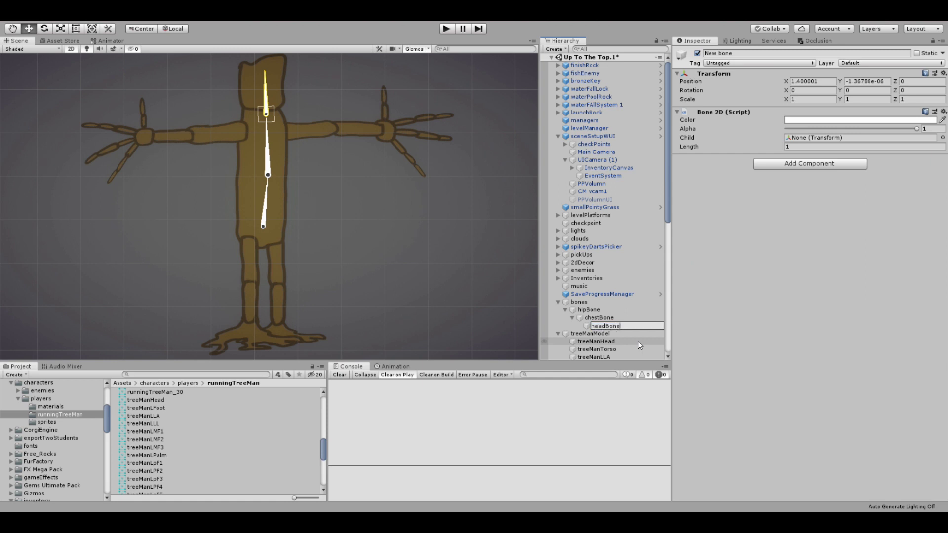
pyautogui.press('Return')
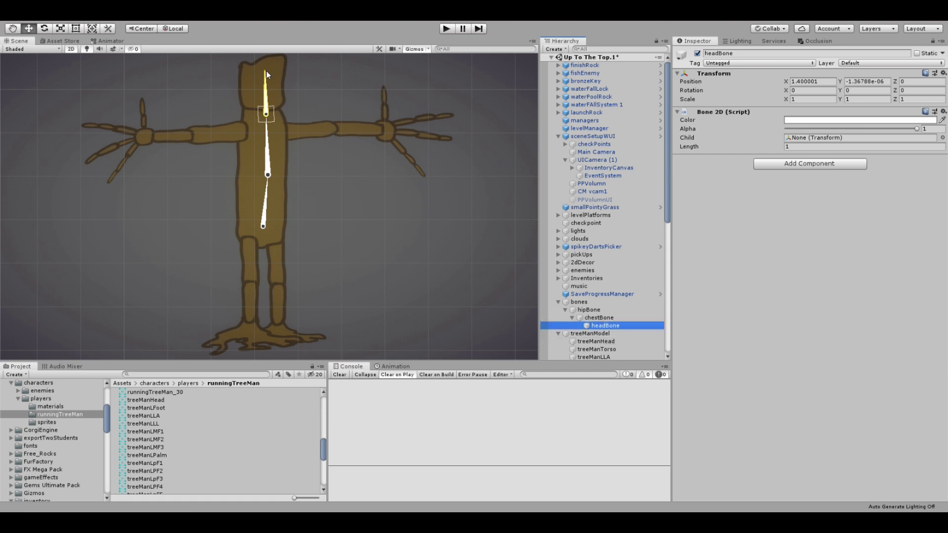
pyautogui.moveTo(266, 71); pyautogui.dragTo(268, 70)
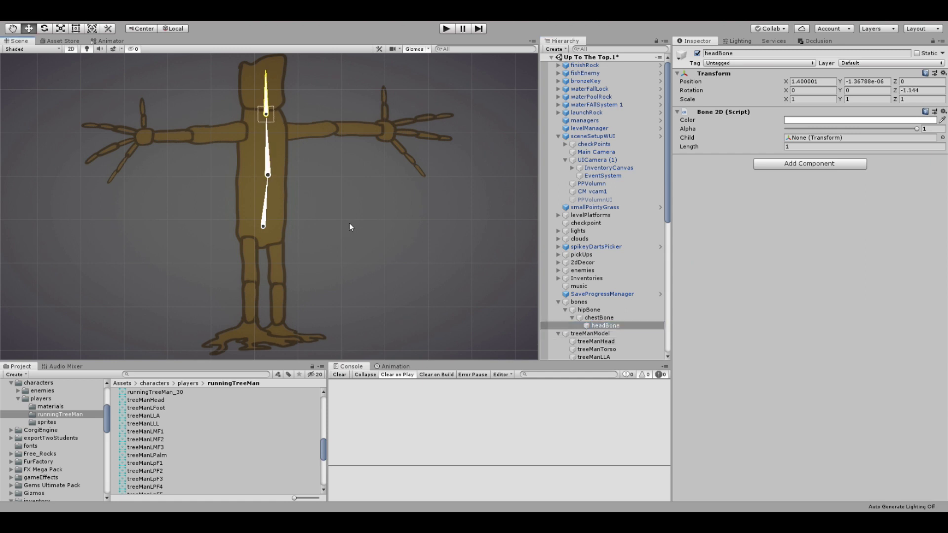
# Add another child bone to chestBone along the upper arm at about X 0.95, Y -0.40, rotated about -86 degrees, with length 1.15.
pyautogui.click(600, 319)
pyautogui.rightClick(602, 320)
pyautogui.moveTo(637, 234)
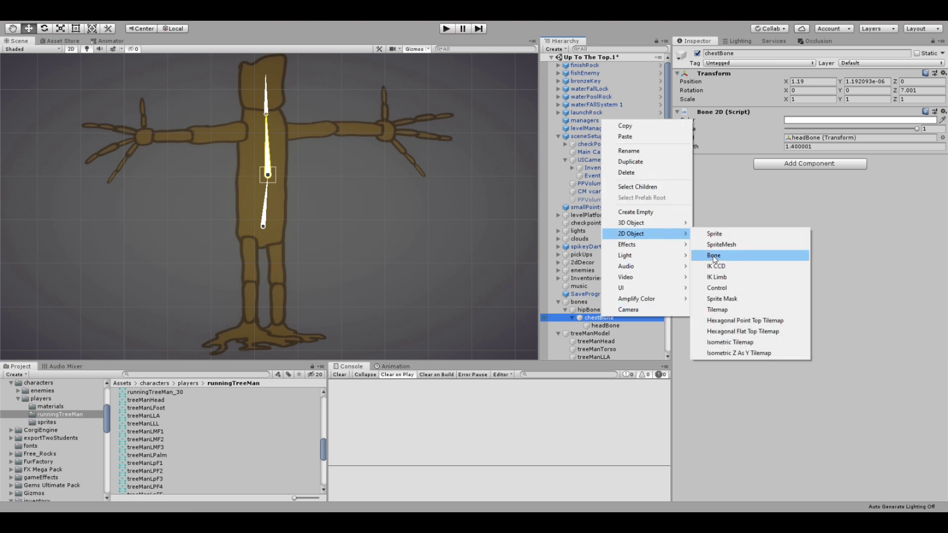
pyautogui.click(706, 254)
pyautogui.moveTo(281, 129); pyautogui.dragTo(284, 133)
pyautogui.moveTo(288, 93); pyautogui.dragTo(331, 129)
pyautogui.moveTo(770, 147); pyautogui.dragTo(775, 145)
# Rename the new upper-arm bone RUAbone.
pyautogui.click(611, 332)
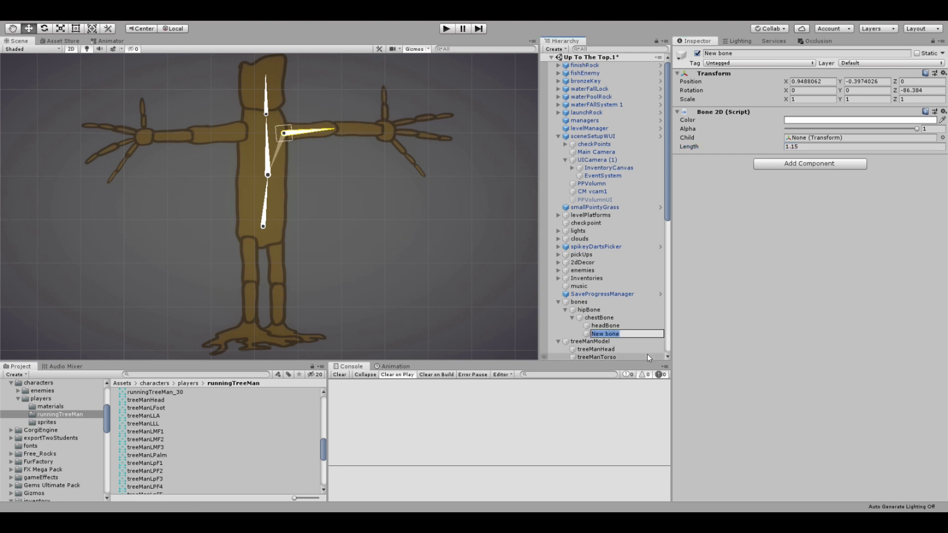
pyautogui.write('RUAbone')
pyautogui.press('Return')
# Add a child bone to RUAbone, fit its angle and length along the forearm, and open its name for editing.
pyautogui.rightClick(606, 334)
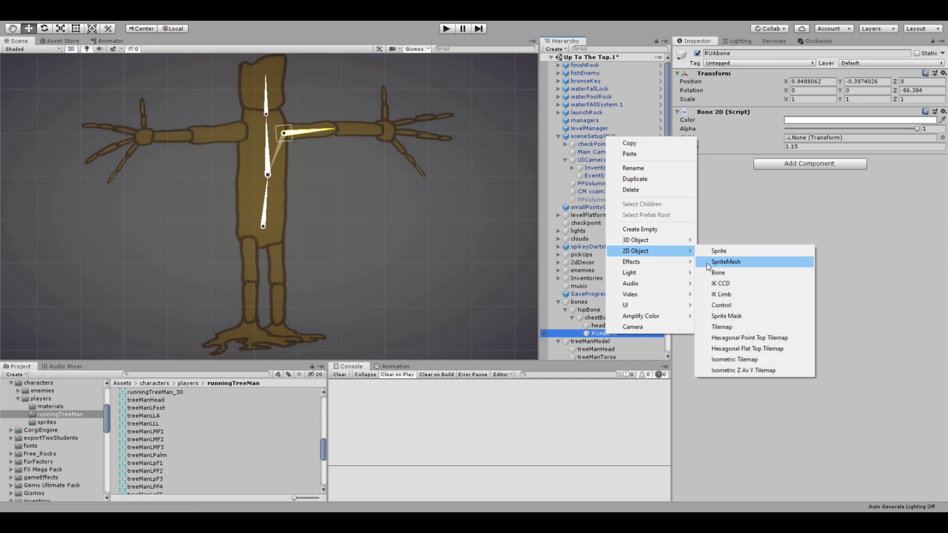
pyautogui.click(721, 273)
pyautogui.moveTo(379, 126); pyautogui.dragTo(383, 133)
pyautogui.moveTo(760, 146); pyautogui.dragTo(769, 144)
pyautogui.click(613, 341)
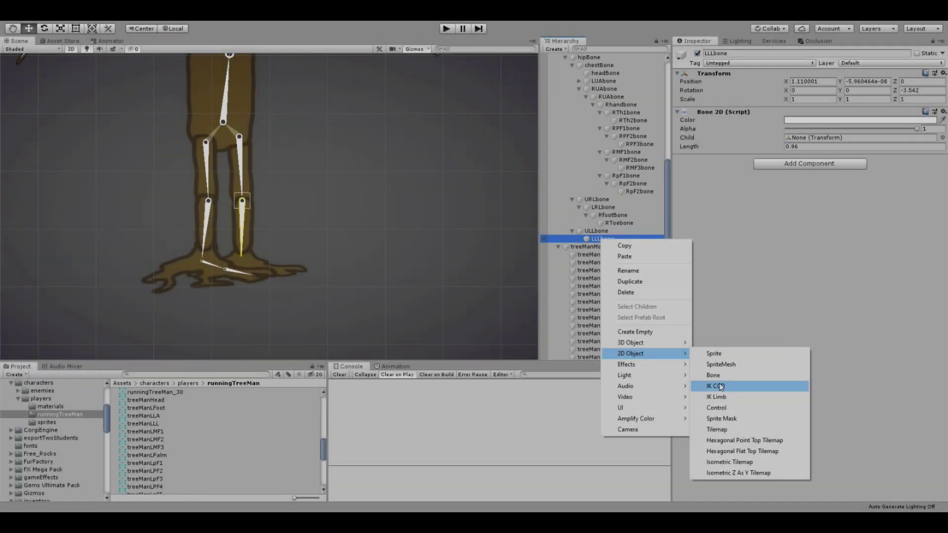
# Add a child bone to LLLbone and place its base at the ankle, at about X 1.06, rotated about 2.2 degrees.
pyautogui.click(713, 376)
pyautogui.moveTo(242, 256); pyautogui.dragTo(239, 265)
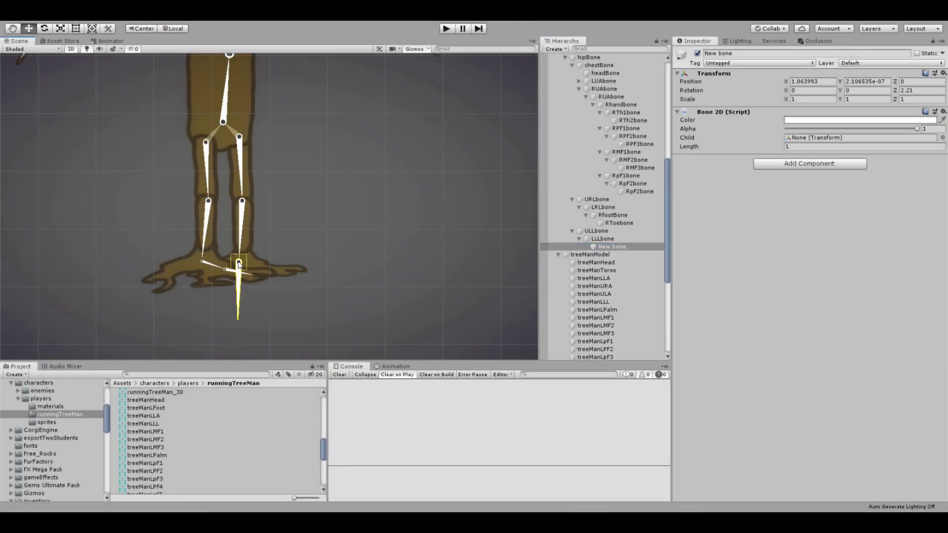
pyautogui.moveTo(239, 264); pyautogui.dragTo(238, 266)
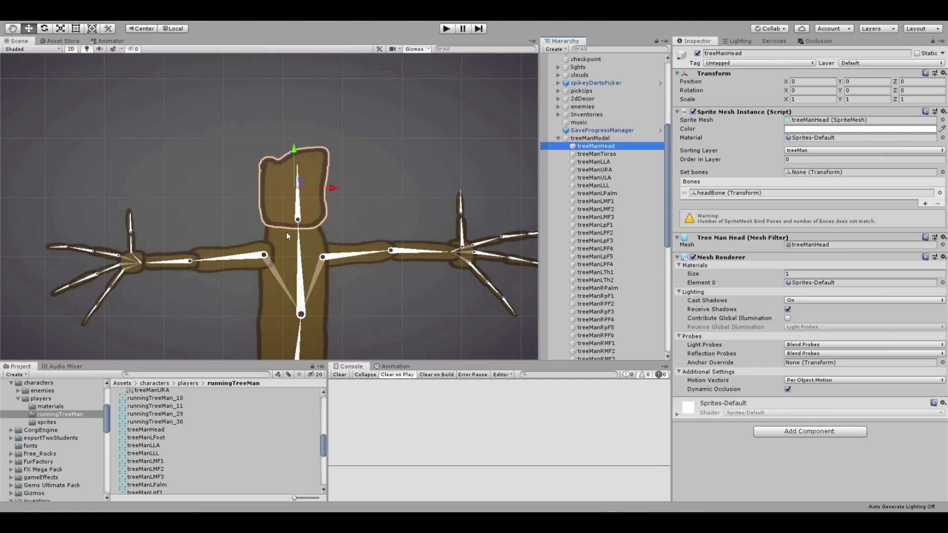
pyautogui.scroll(-3, 593, 206)
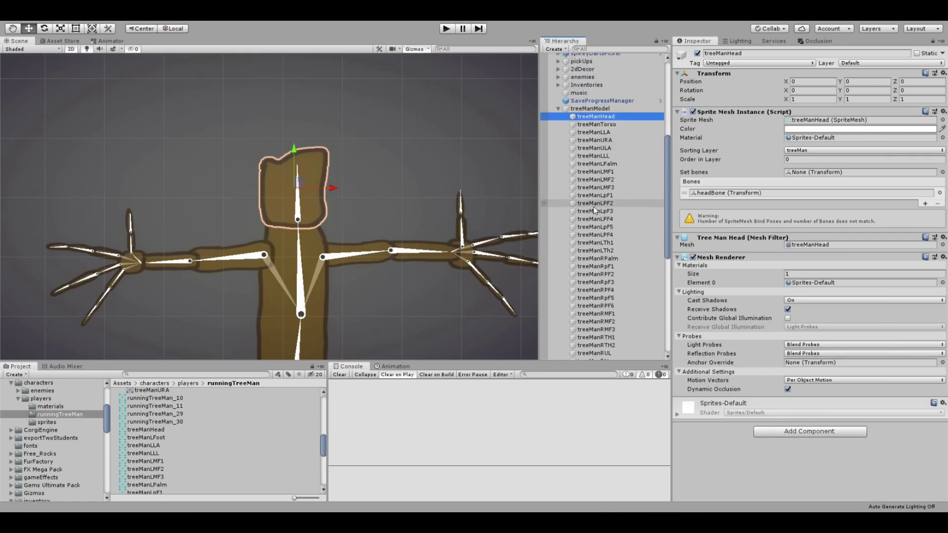
pyautogui.scroll(3, 593, 207)
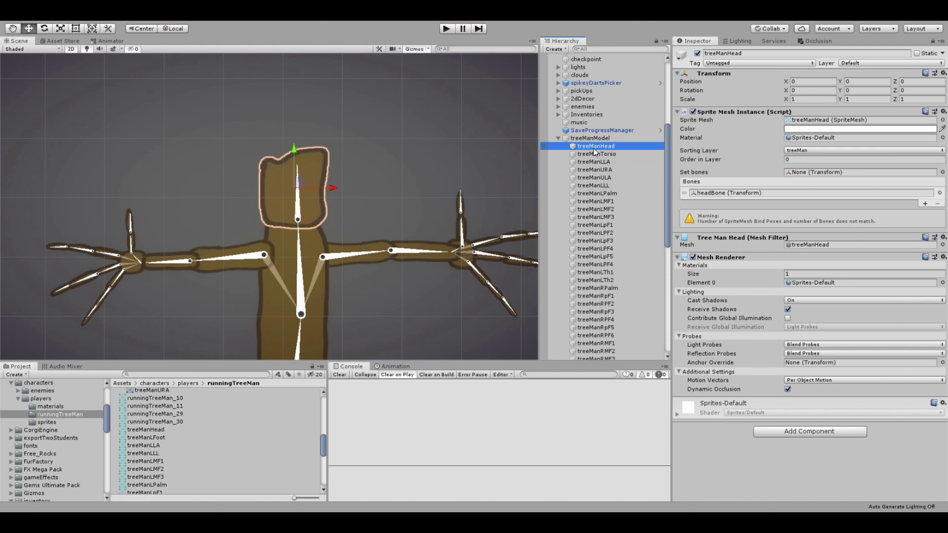
pyautogui.moveTo(592, 147); pyautogui.dragTo(728, 193)
pyautogui.scroll(-3, 618, 269)
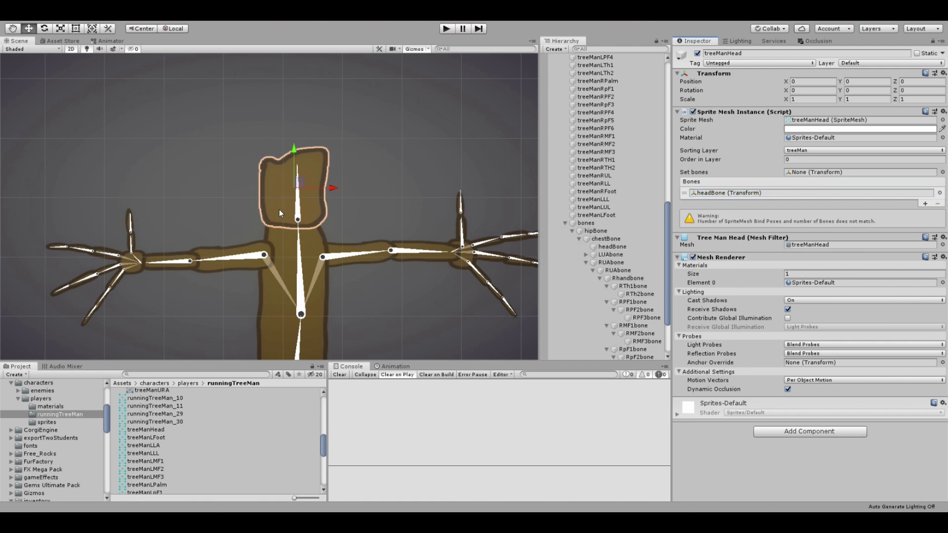
# Open the Anima2D SpriteMesh Editor for treeManHead, moving its window clear of the character's head and bringing the head mesh into view.
pyautogui.click(207, 19)
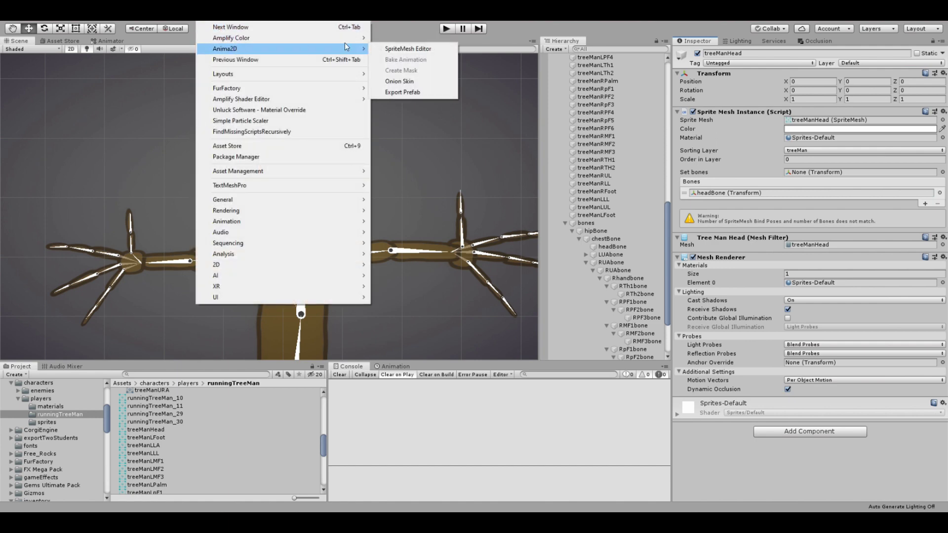
pyautogui.moveTo(356, 38)
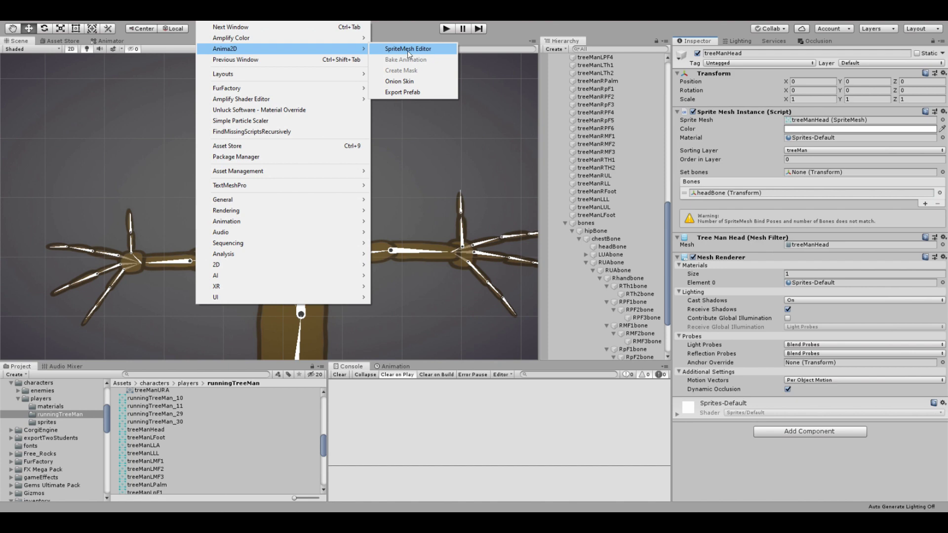
pyautogui.click(411, 51)
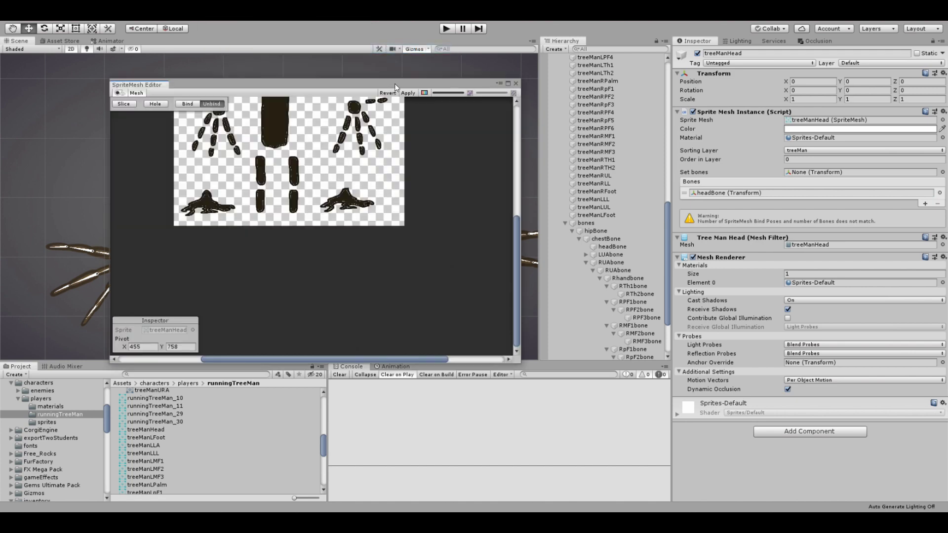
pyautogui.moveTo(396, 84); pyautogui.dragTo(670, 143)
pyautogui.scroll(5, 635, 242)
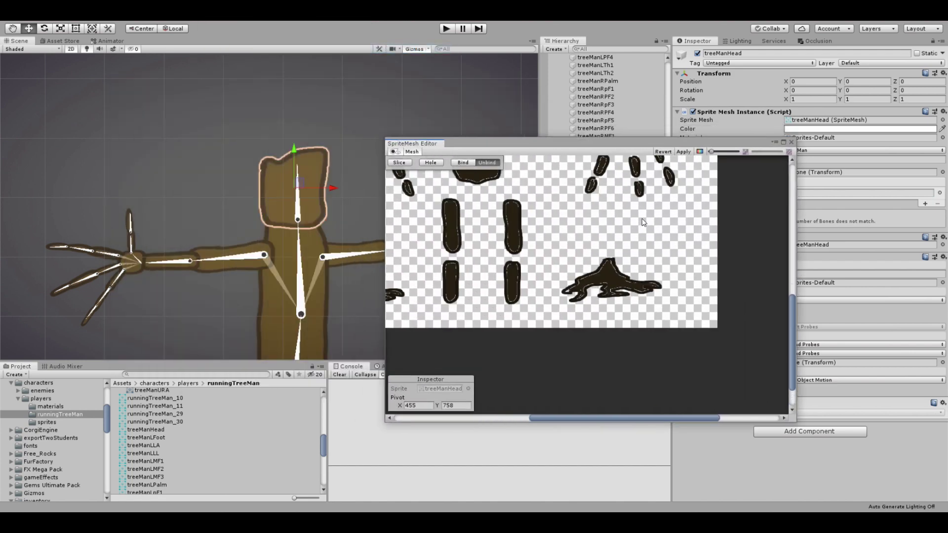
pyautogui.moveTo(795, 352); pyautogui.dragTo(764, 243)
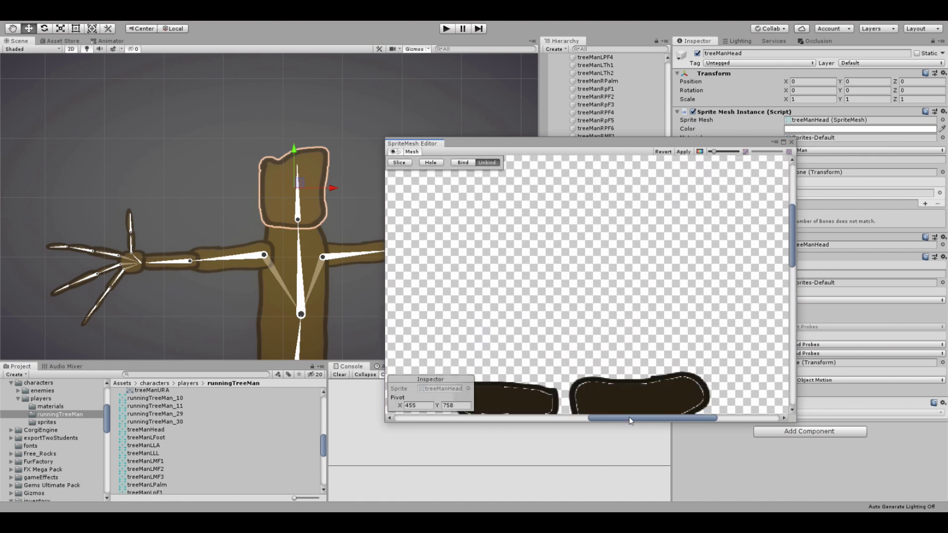
pyautogui.moveTo(629, 418); pyautogui.dragTo(544, 425)
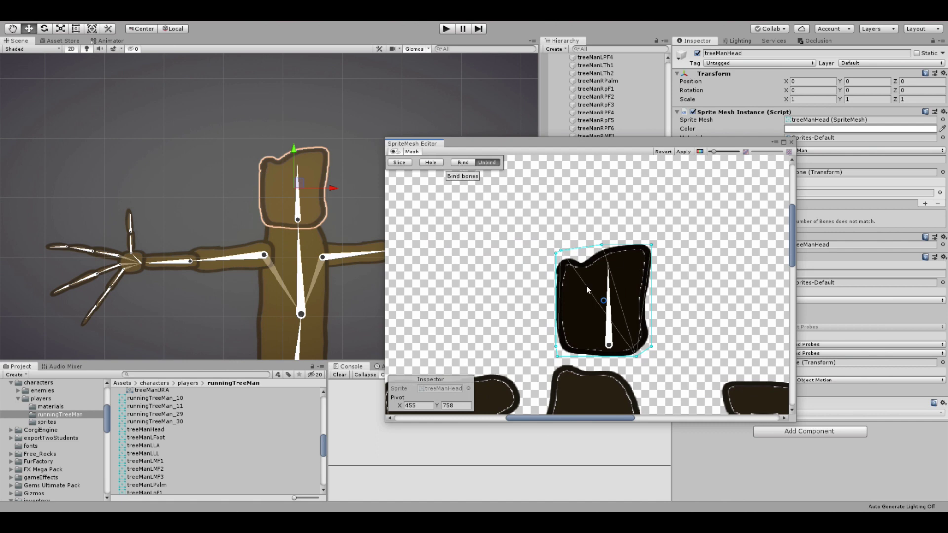
# Bind headBone to the treeManHead mesh and test it by rotating the bone, leaving it at about -2.4 degrees.
pyautogui.click(463, 163)
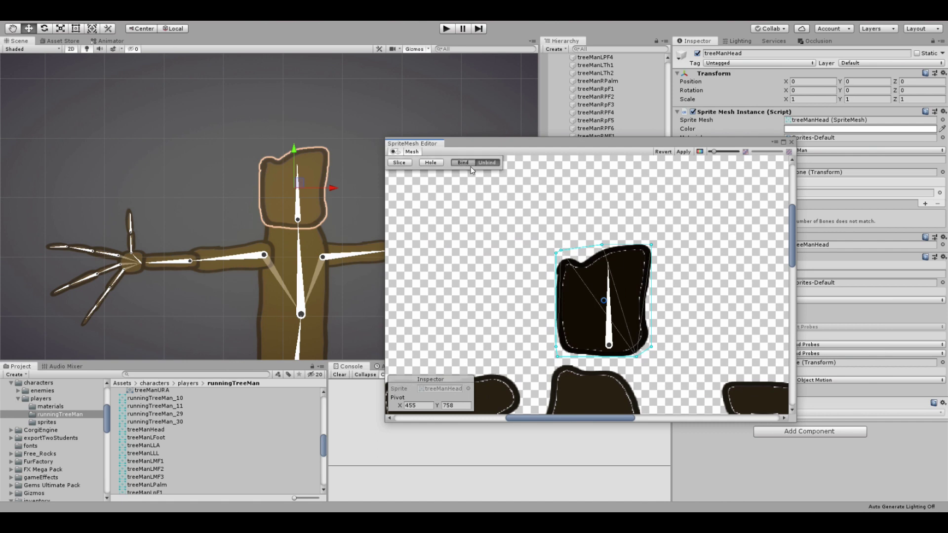
pyautogui.click(608, 279)
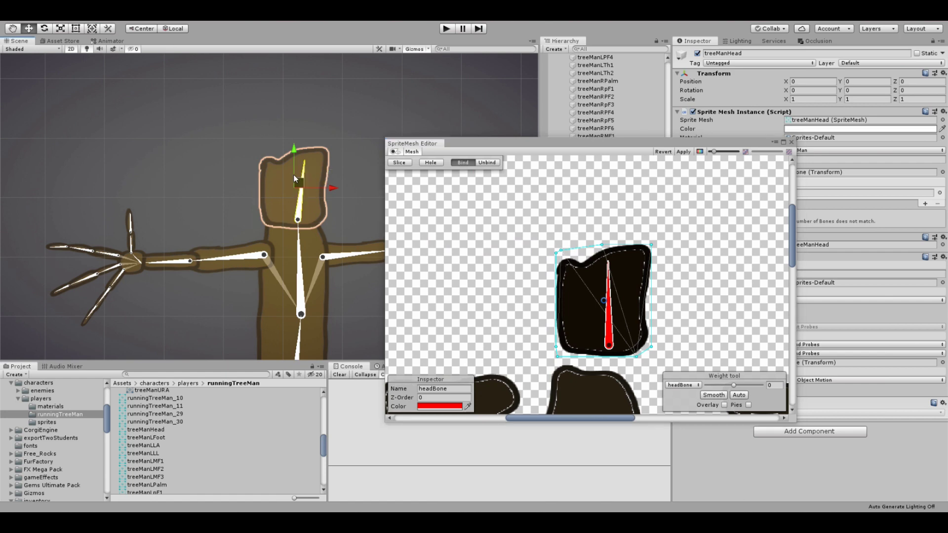
pyautogui.moveTo(303, 179); pyautogui.dragTo(296, 180)
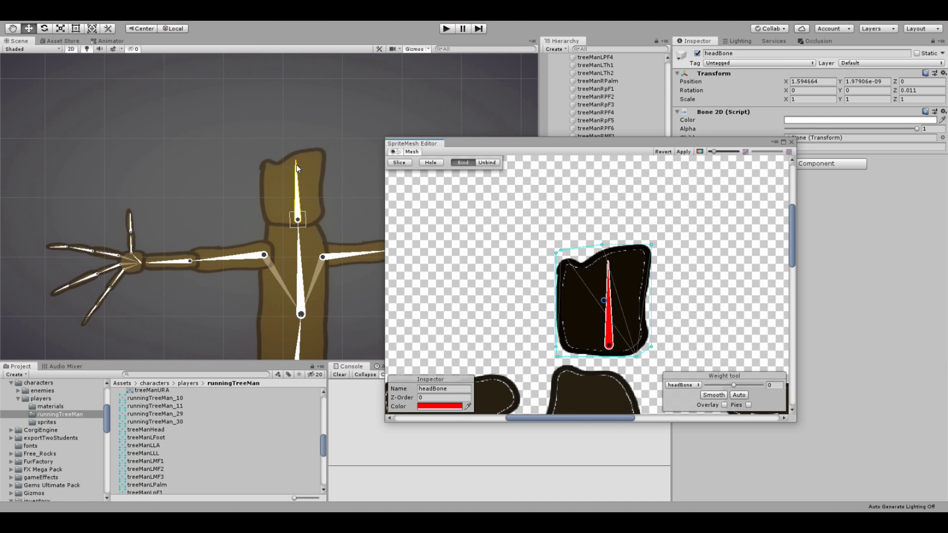
pyautogui.moveTo(297, 164)
pyautogui.mouseDown()
pyautogui.moveTo(332, 168)
pyautogui.moveTo(260, 161)
pyautogui.moveTo(332, 170)
pyautogui.moveTo(299, 158)
pyautogui.mouseUp()
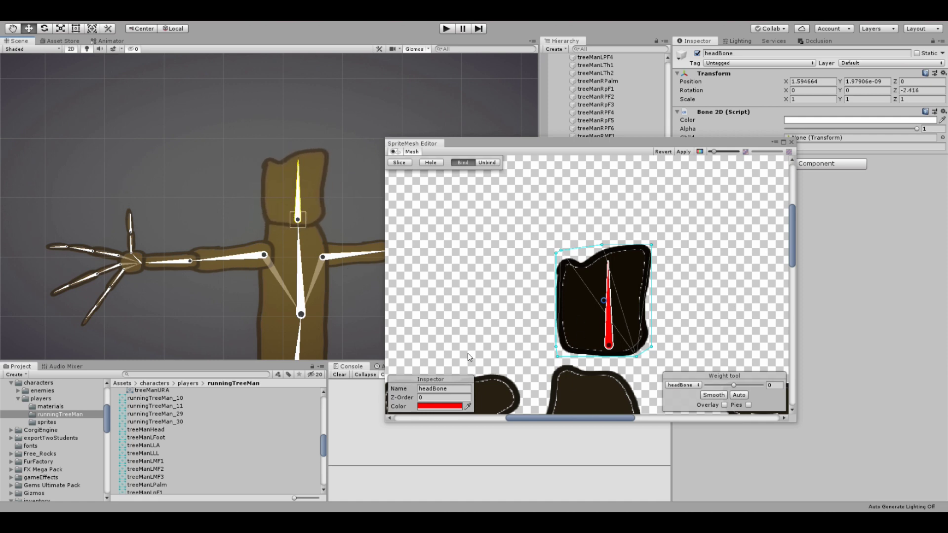
pyautogui.scroll(-1, 336, 303)
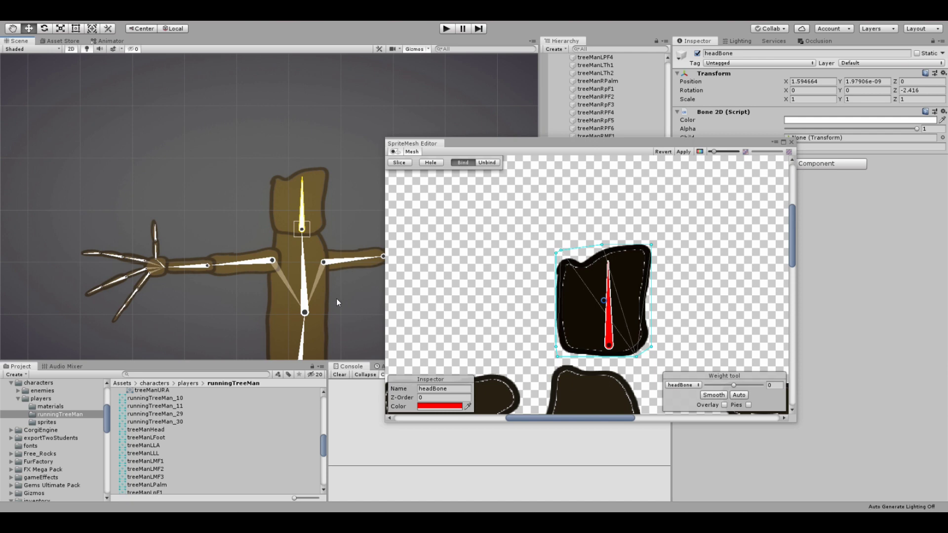
# Assign RfootBone and RToebone to the treeManRFoot sprite mesh and bind them to the foot mesh.
pyautogui.scroll(5, 336, 298)
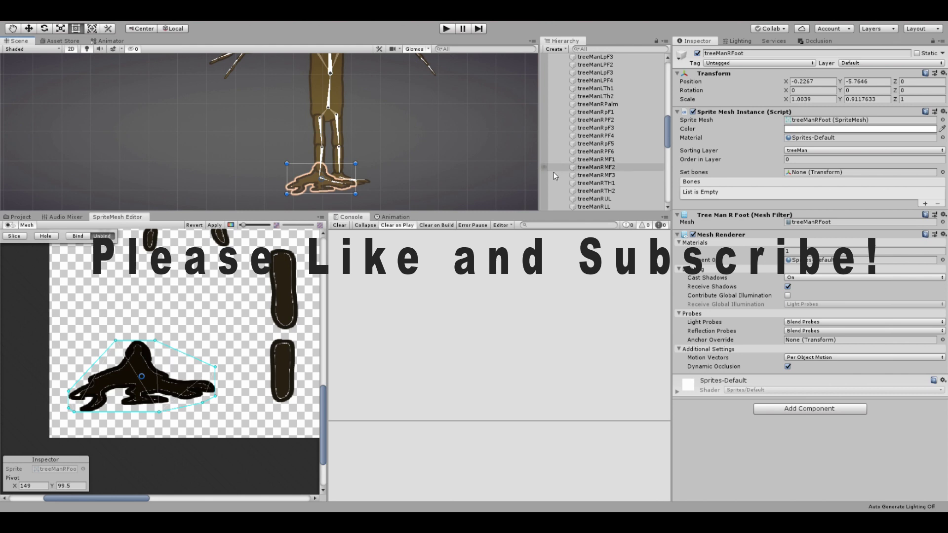
pyautogui.scroll(5, 627, 157)
pyautogui.scroll(-8, 621, 148)
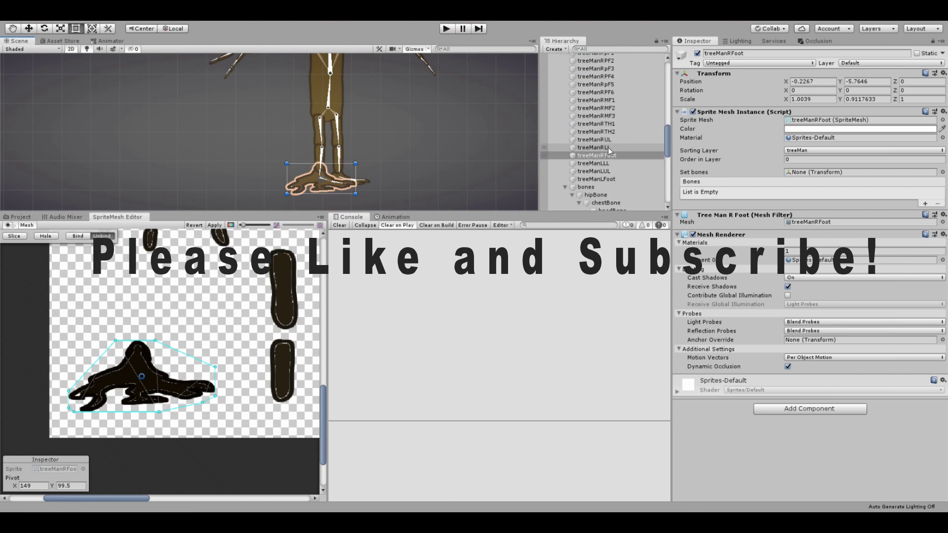
pyautogui.scroll(-5, 614, 162)
pyautogui.scroll(-7, 638, 184)
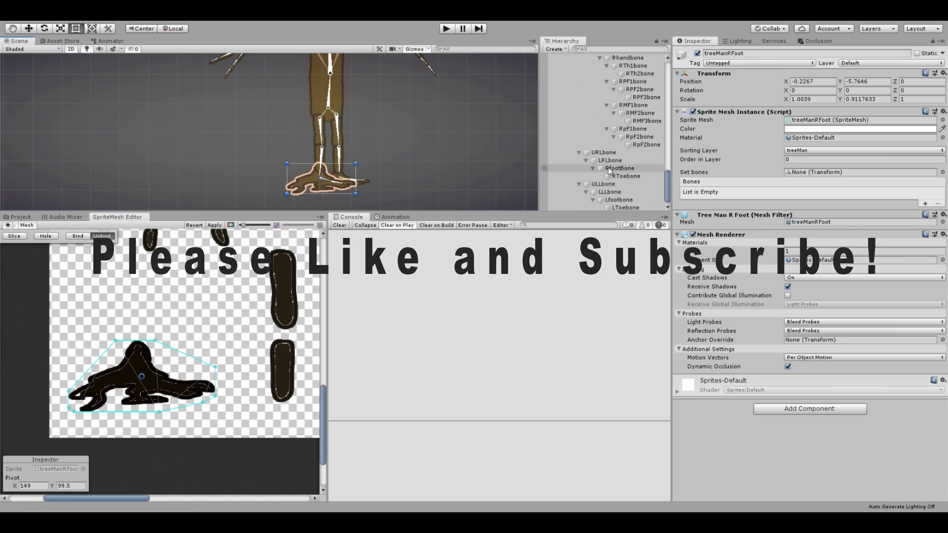
pyautogui.moveTo(612, 165); pyautogui.dragTo(808, 173)
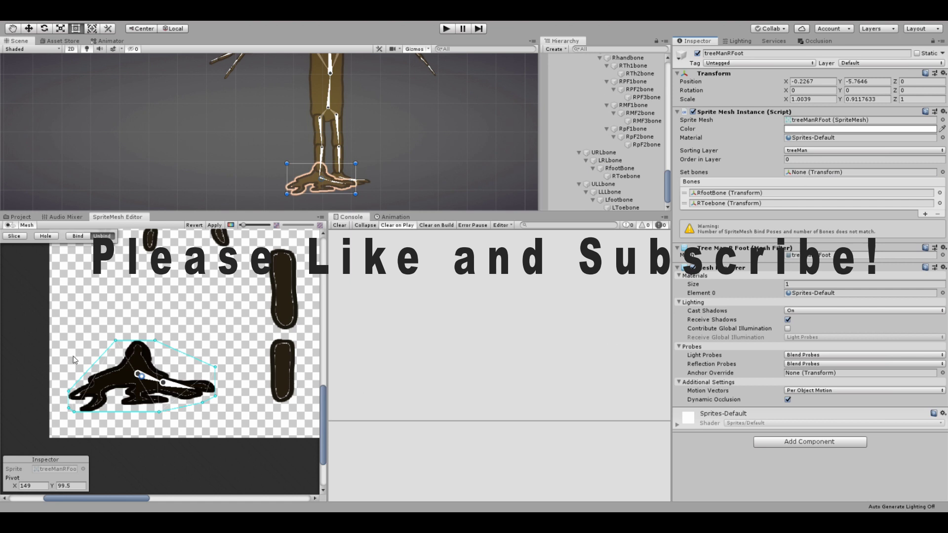
pyautogui.click(79, 236)
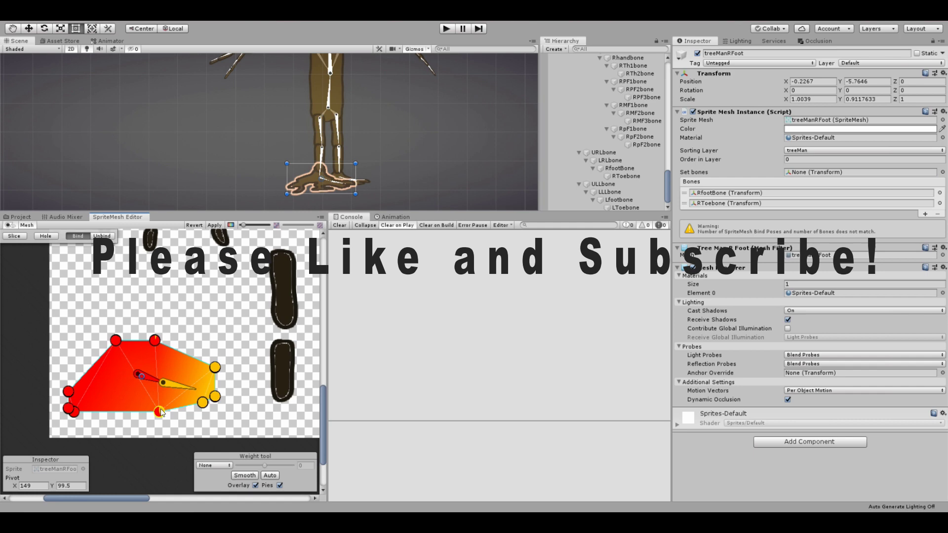
# Reposition the outline vertices of the treeManRFoot mesh to fit the foot more closely around the toes, ankle, heel and sole.
pyautogui.moveTo(157, 410); pyautogui.dragTo(135, 413)
pyautogui.moveTo(202, 406)
pyautogui.mouseDown()
pyautogui.moveTo(148, 411)
pyautogui.moveTo(220, 403)
pyautogui.mouseUp()
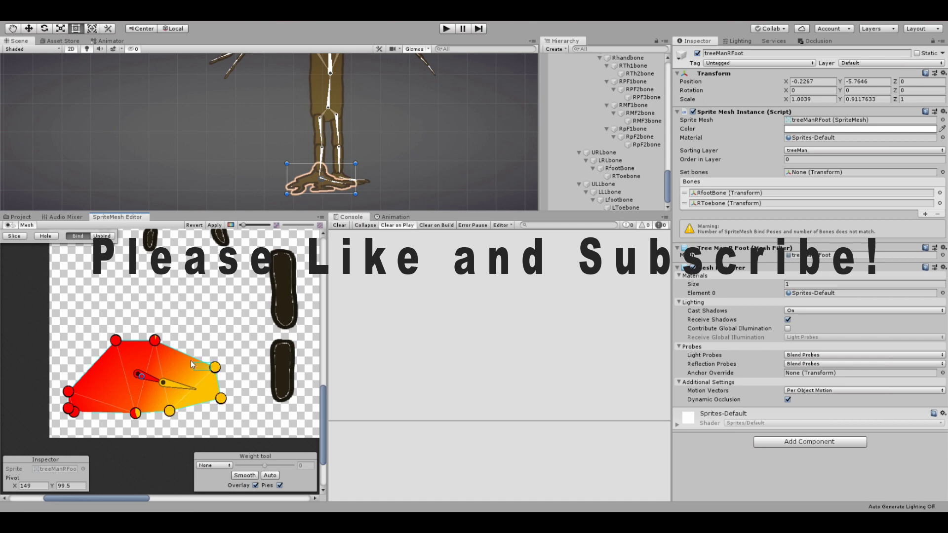
pyautogui.moveTo(216, 370); pyautogui.dragTo(203, 369)
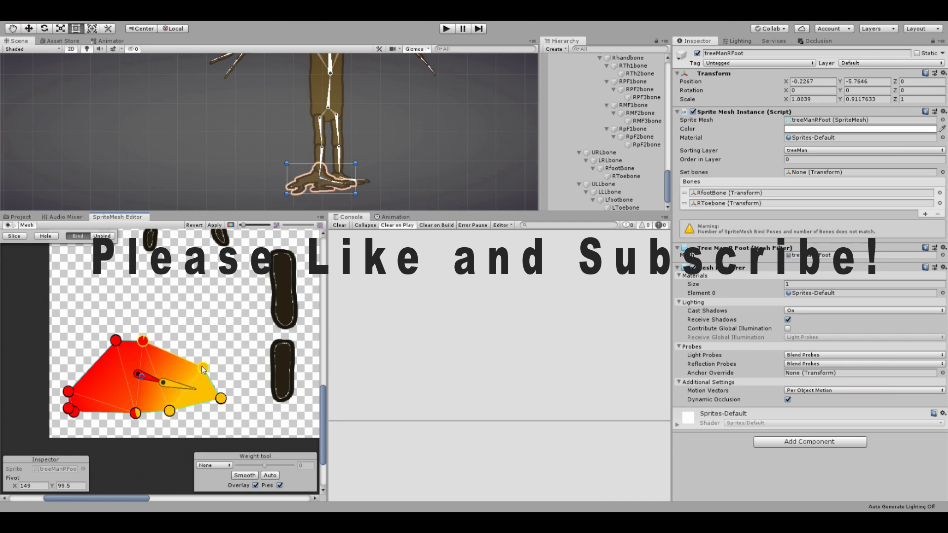
pyautogui.moveTo(144, 349)
pyautogui.mouseDown()
pyautogui.moveTo(162, 363)
pyautogui.moveTo(137, 357)
pyautogui.moveTo(136, 341)
pyautogui.mouseUp()
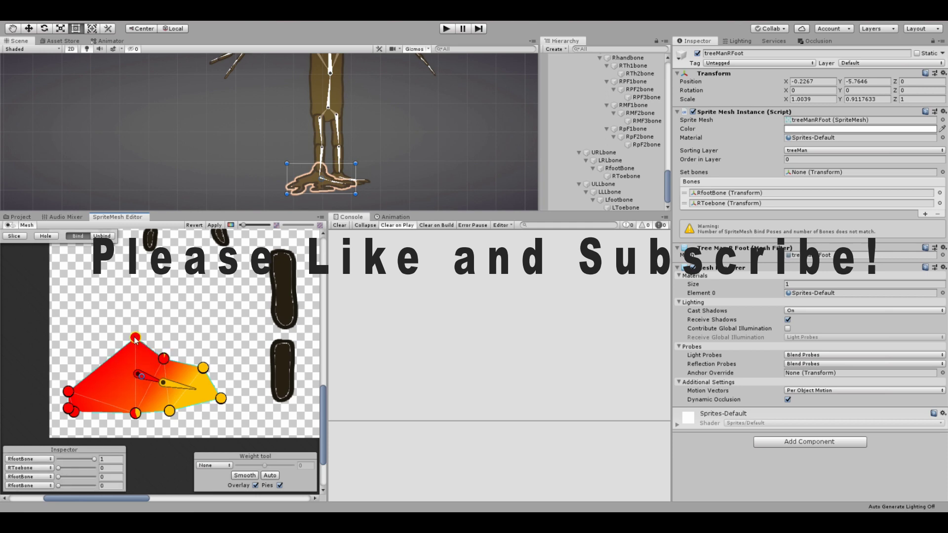
pyautogui.moveTo(69, 392); pyautogui.dragTo(90, 371)
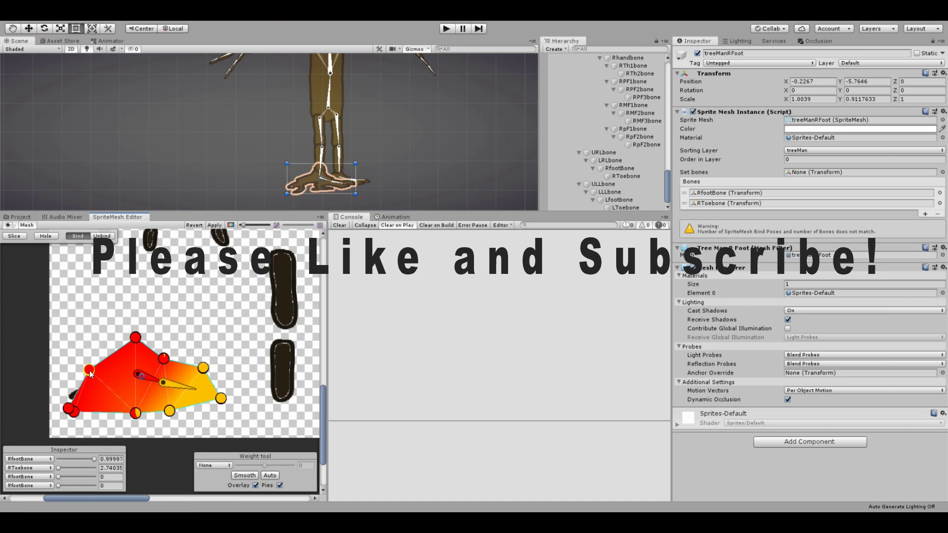
pyautogui.moveTo(69, 408); pyautogui.dragTo(66, 392)
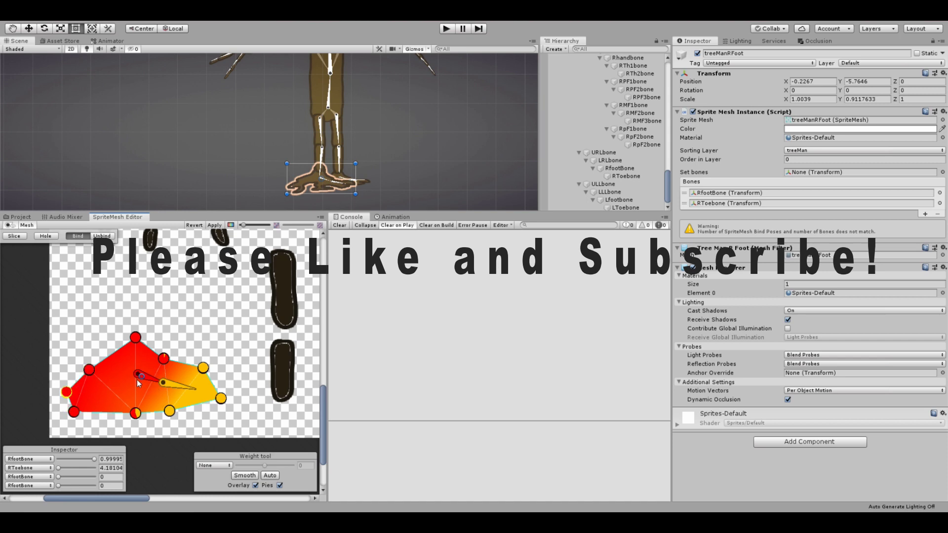
pyautogui.click(136, 414)
pyautogui.moveTo(137, 420); pyautogui.dragTo(128, 422)
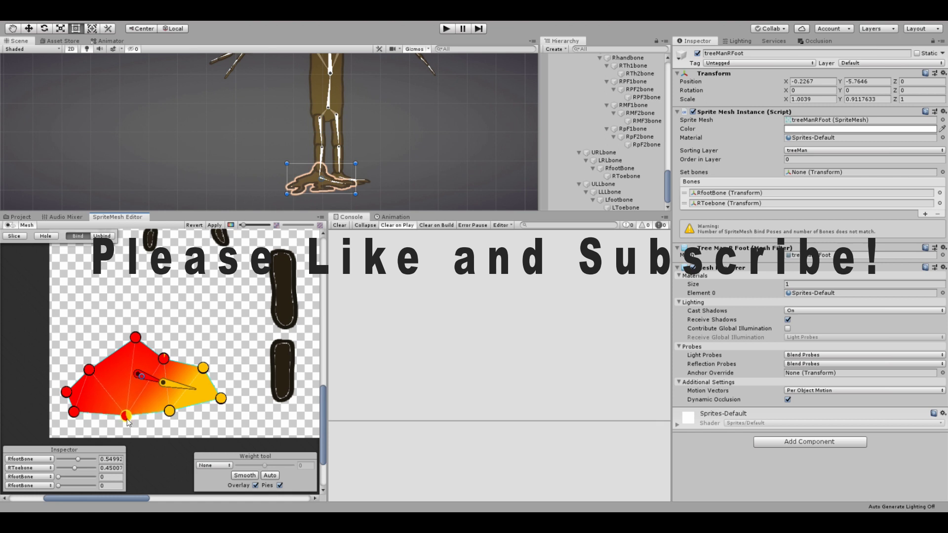